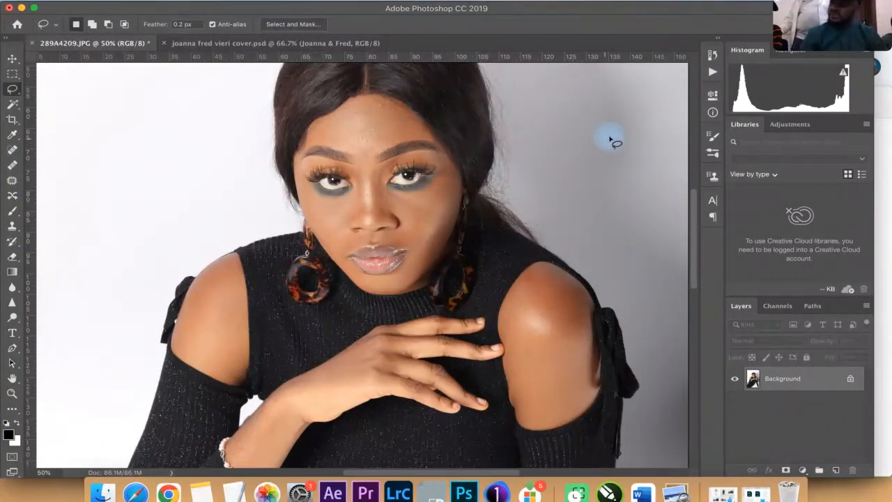
- Collapse the RICHA action's steps and play the FS action on the portrait to build its frequency separation layers
click(712, 71)
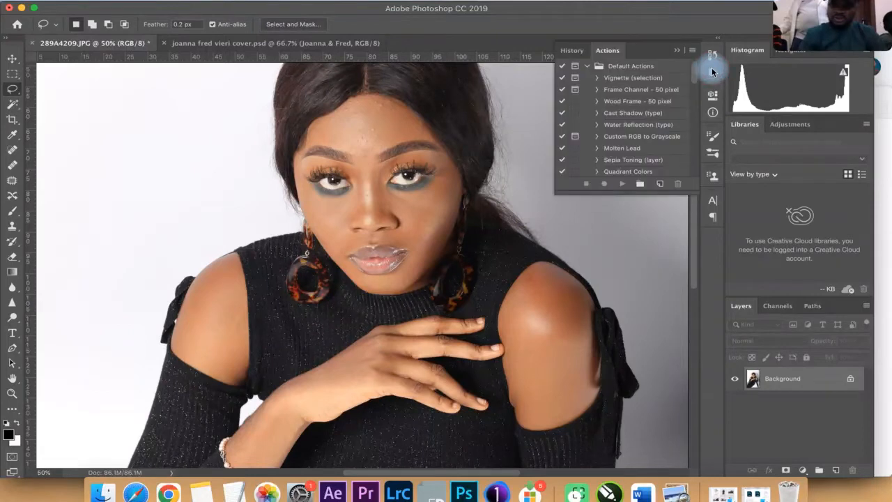
drag(694, 73, 696, 187)
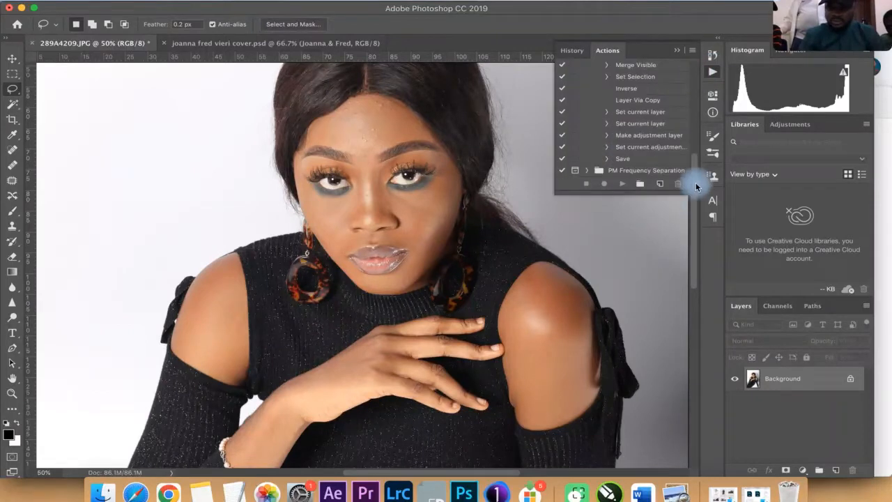
scroll(696, 150, down, 5)
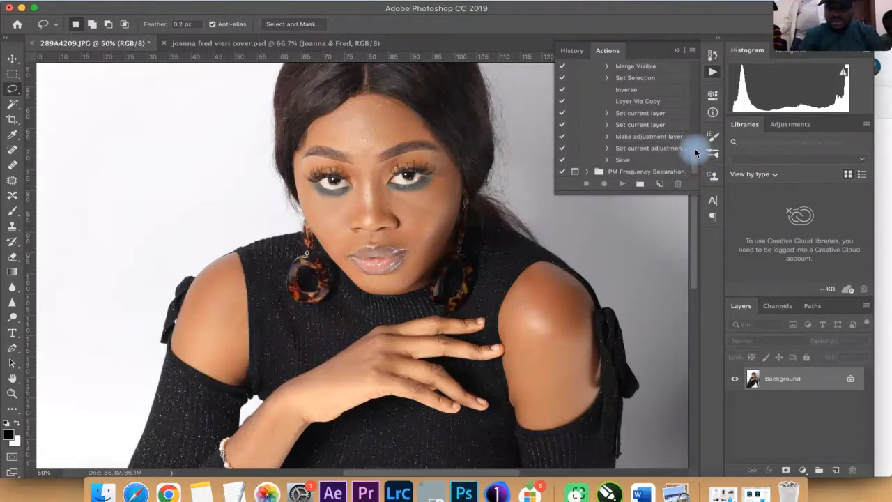
scroll(695, 133, up, 3)
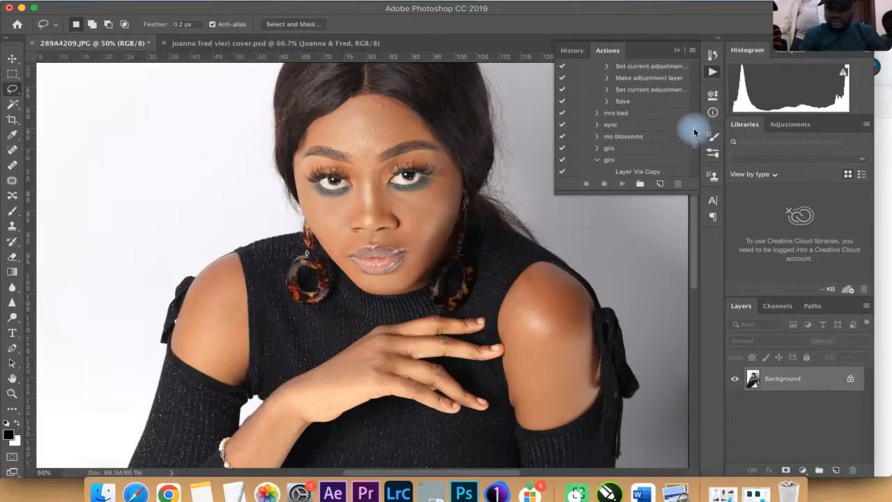
scroll(694, 129, up, 5)
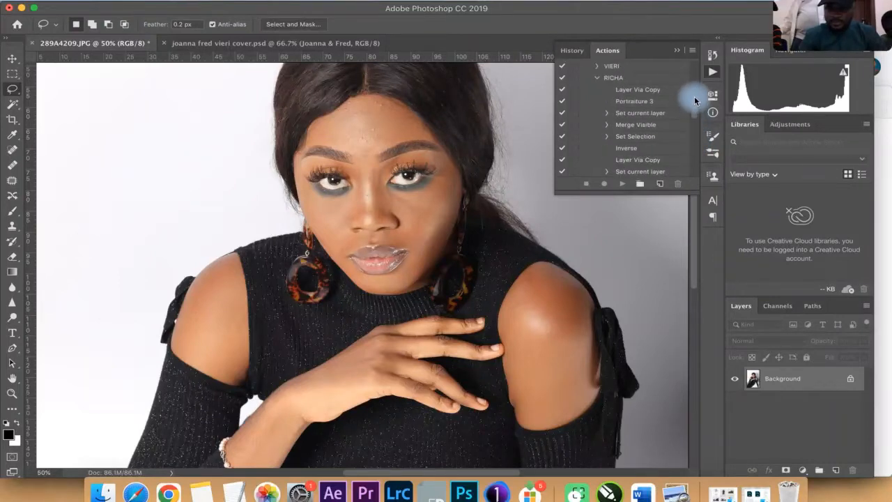
click(597, 112)
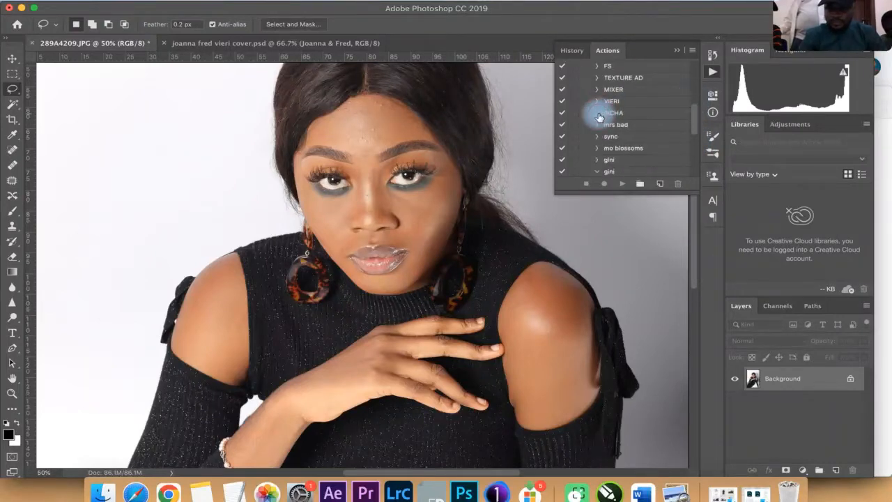
click(618, 65)
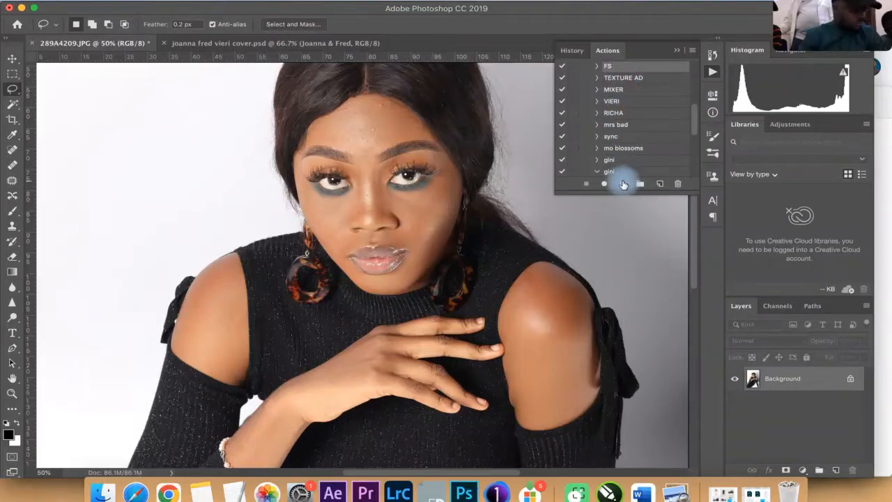
click(623, 184)
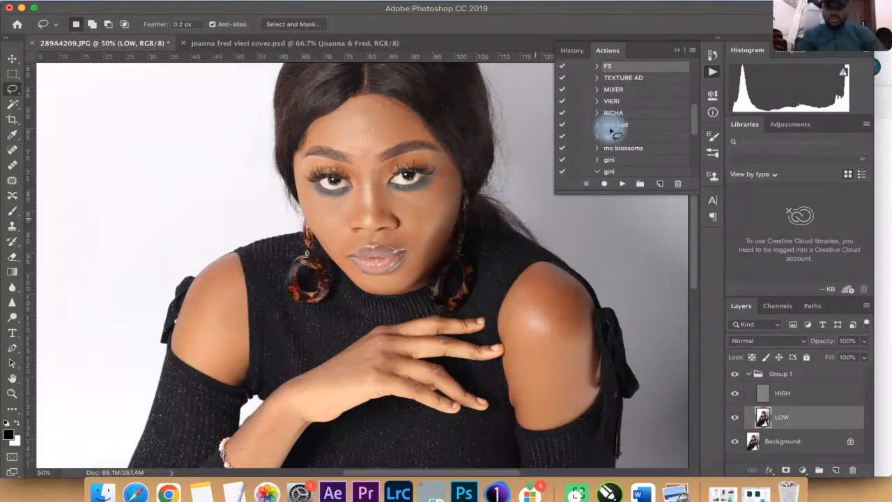
click(676, 50)
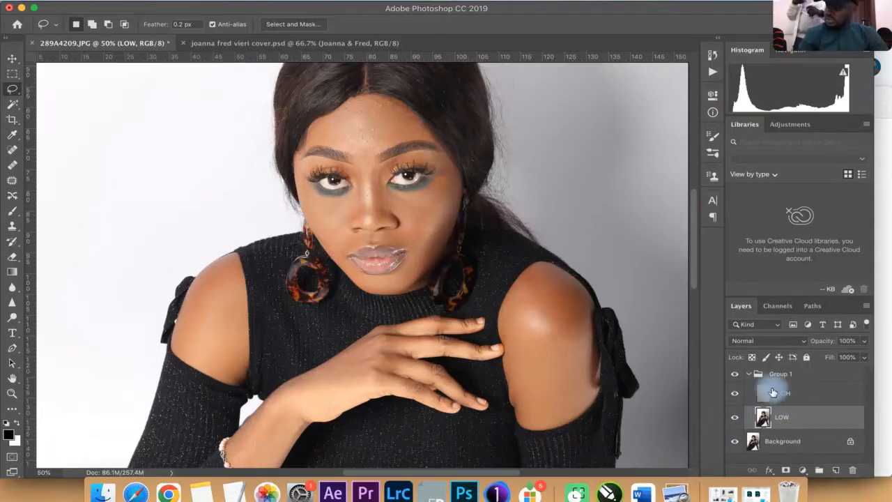
- Select and collapse the layer group containing the HIGH and LOW layers
click(749, 377)
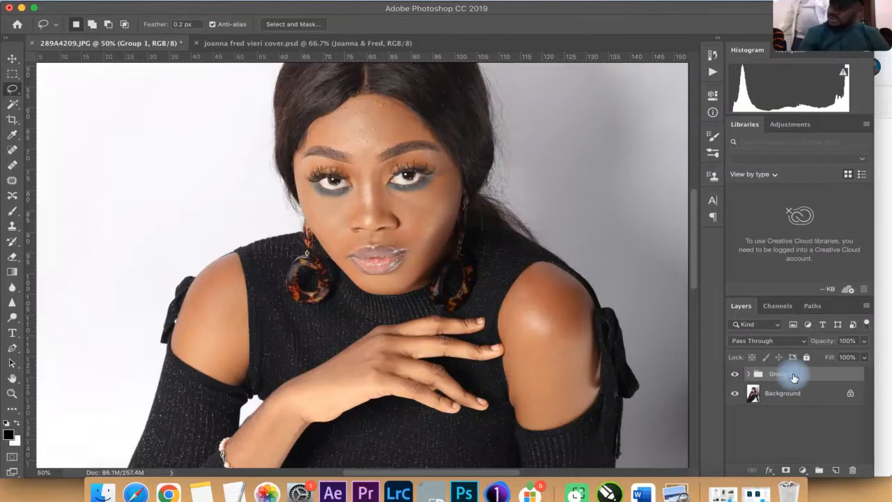
click(748, 375)
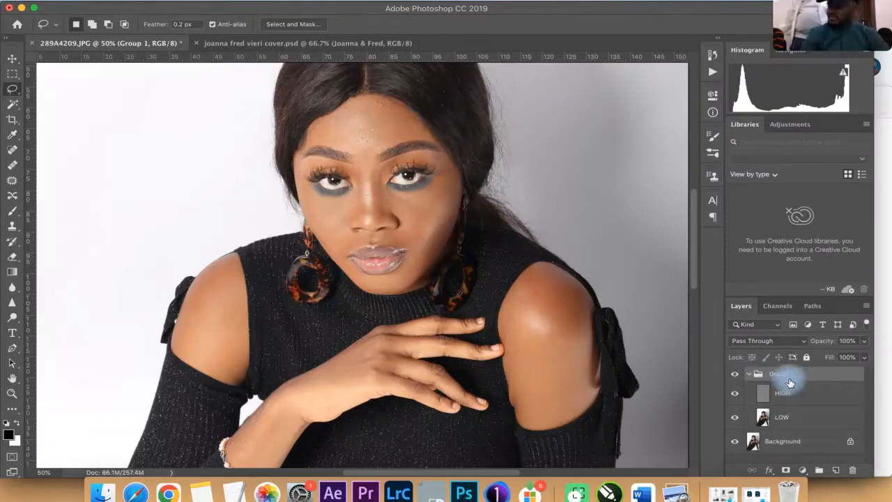
click(748, 375)
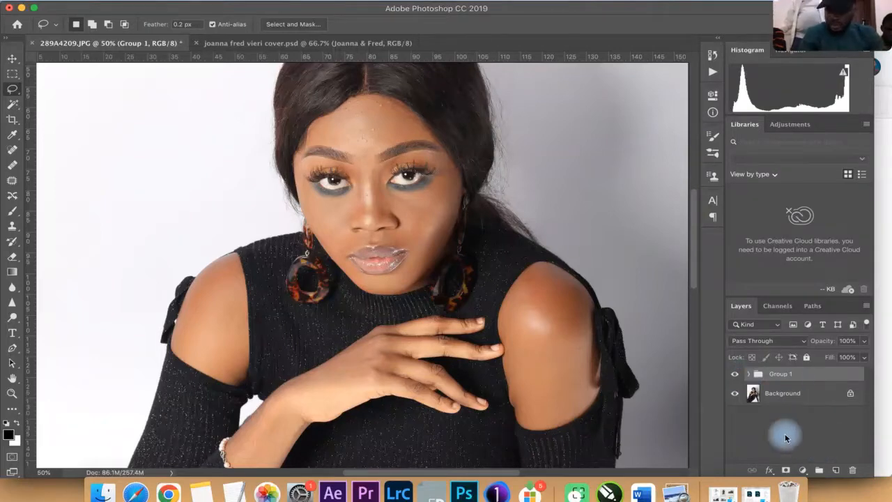
- Reposition the Photoshop window so its tools are visible and narrow it to about two thirds of the screen width
mouse_move(704, 10)
mouse_down()
mouse_move(386, 10)
mouse_move(474, 22)
mouse_move(705, 21)
mouse_up()
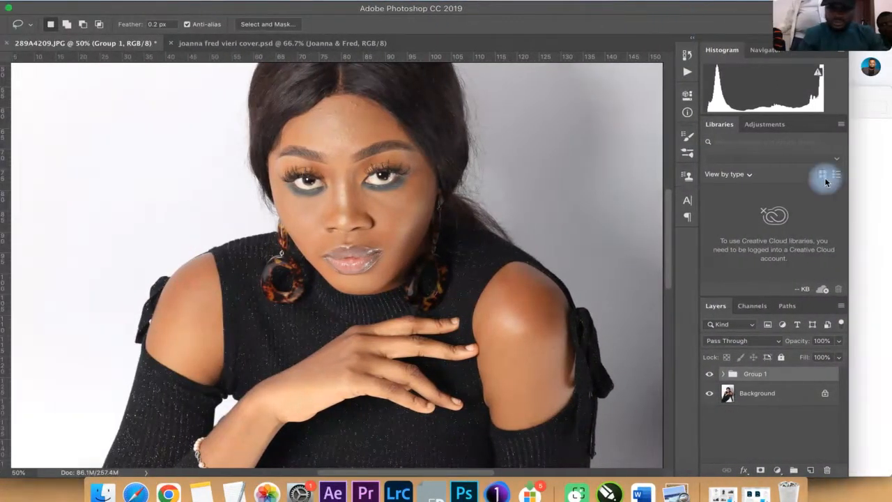
click(852, 192)
click(675, 185)
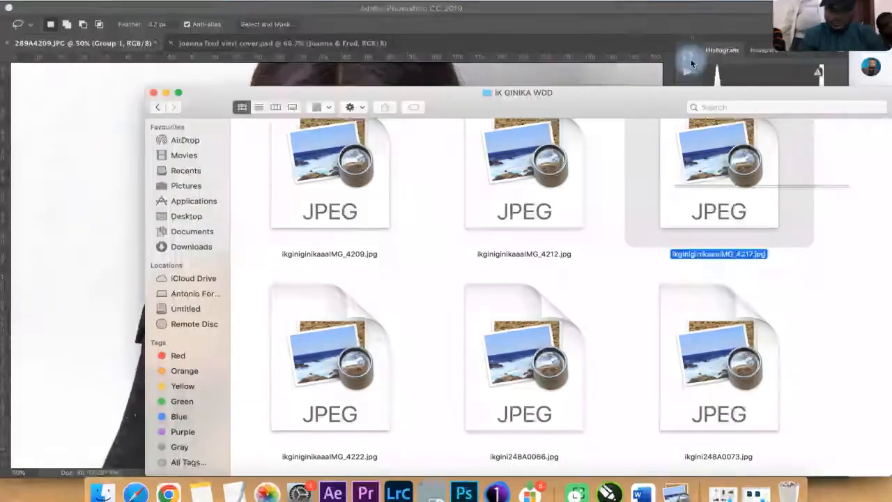
click(764, 145)
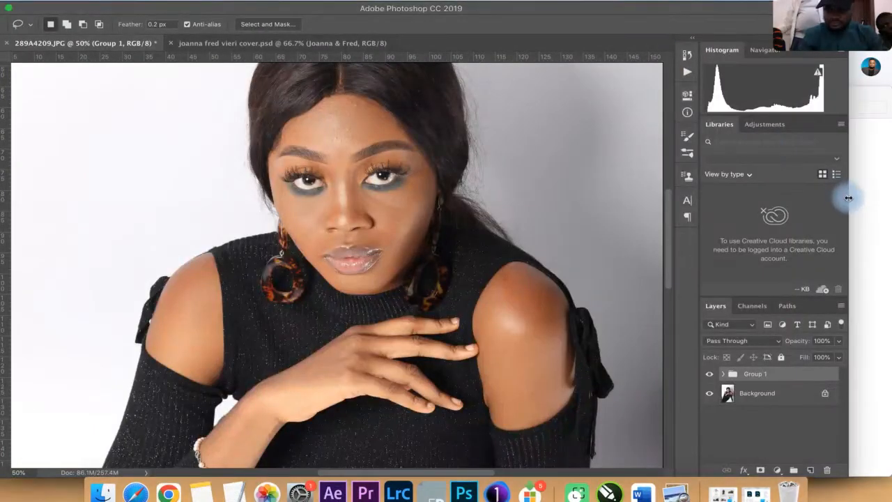
mouse_move(669, 203)
mouse_down()
mouse_move(649, 204)
mouse_move(675, 198)
mouse_move(659, 198)
mouse_up()
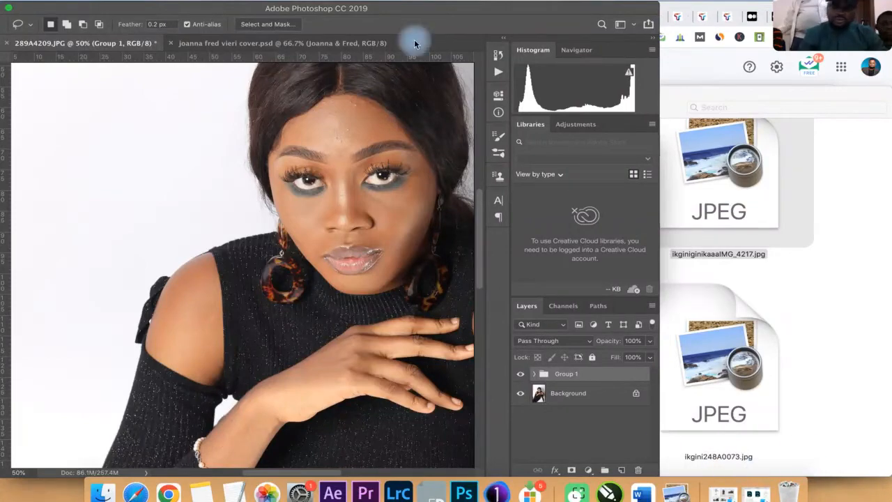
drag(409, 9, 441, 9)
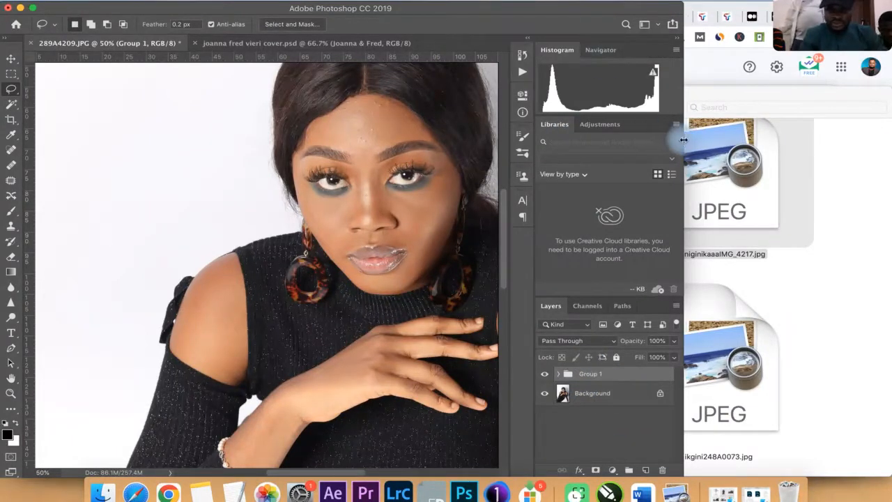
drag(684, 140, 575, 147)
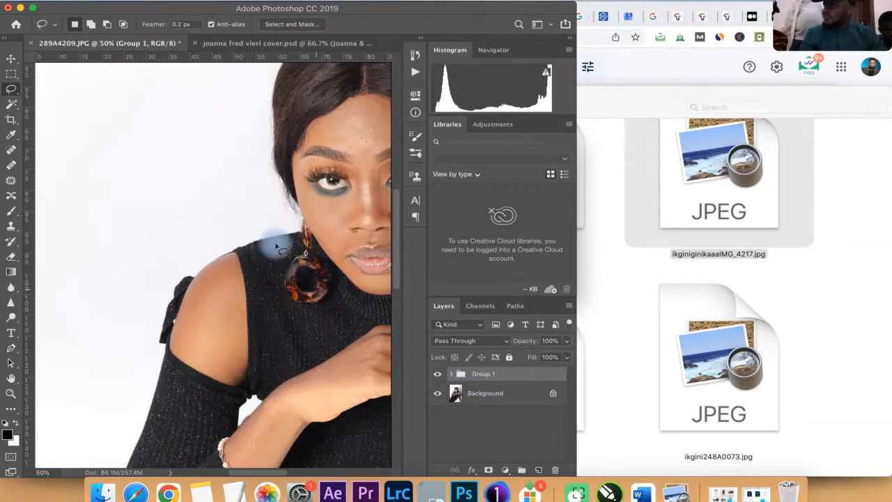
- Rename the layer group as FS and add a new empty layer named DODGE above it
double_click(483, 374)
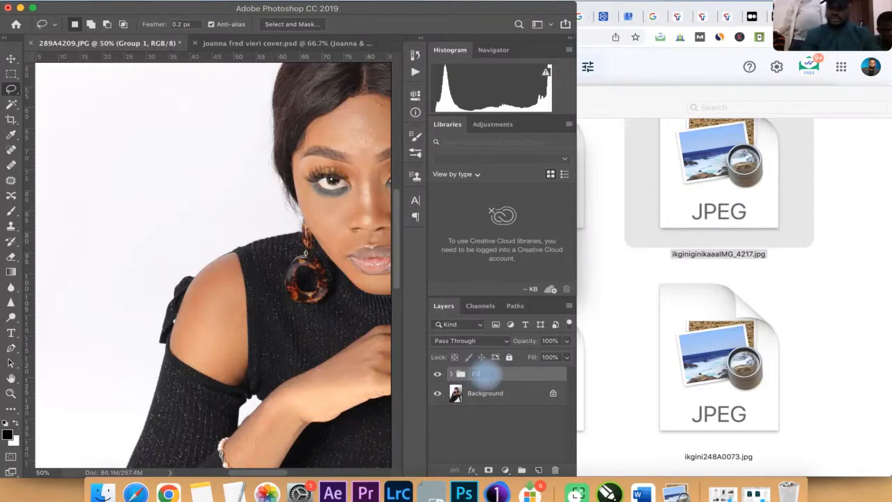
key(Return)
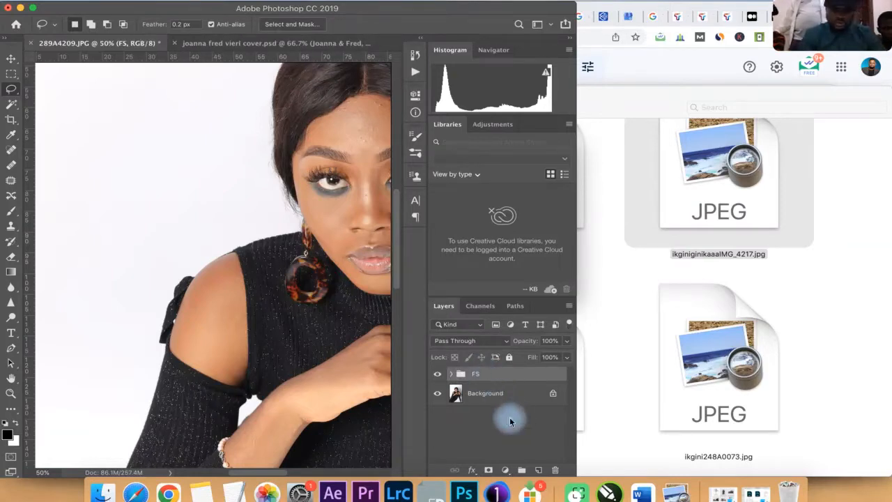
click(538, 471)
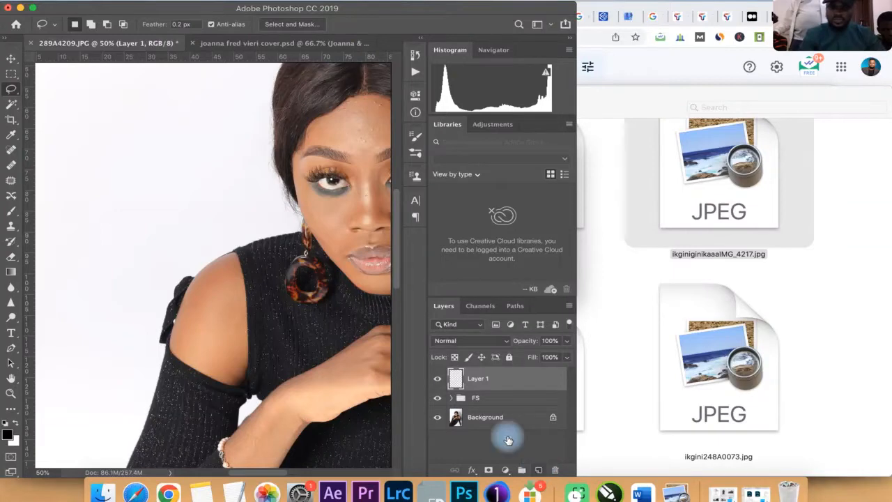
double_click(478, 382)
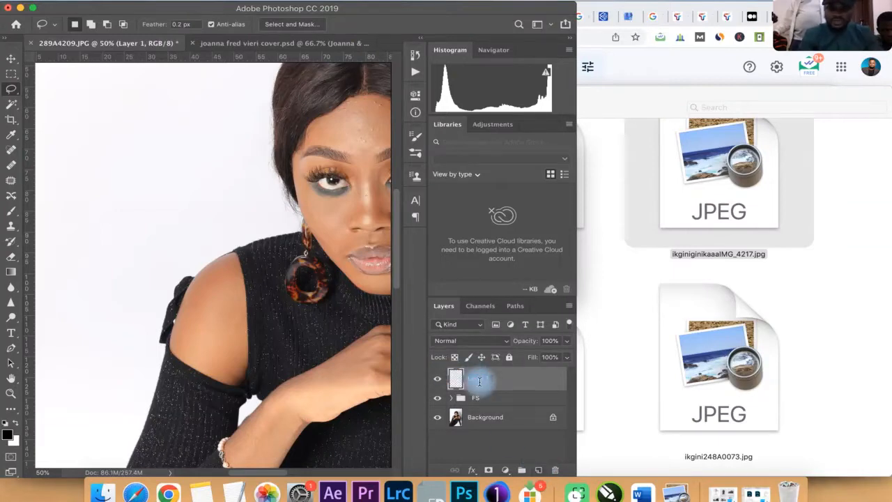
text(DODGE)
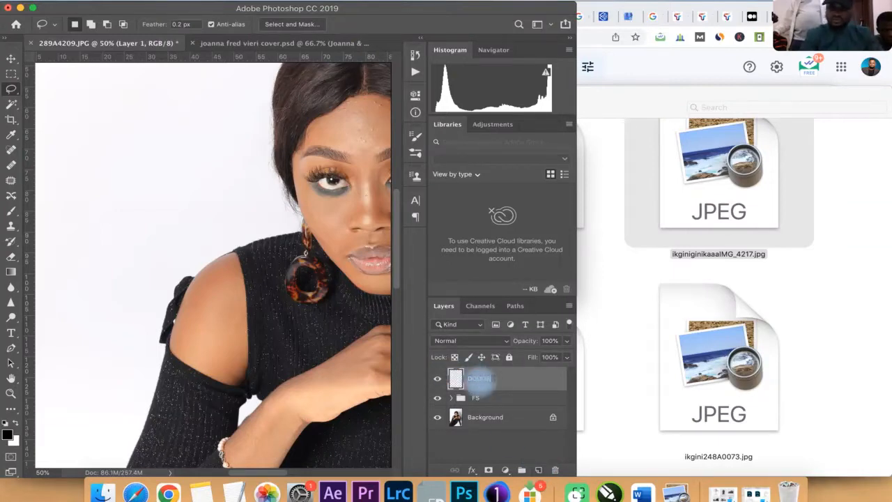
key(Return)
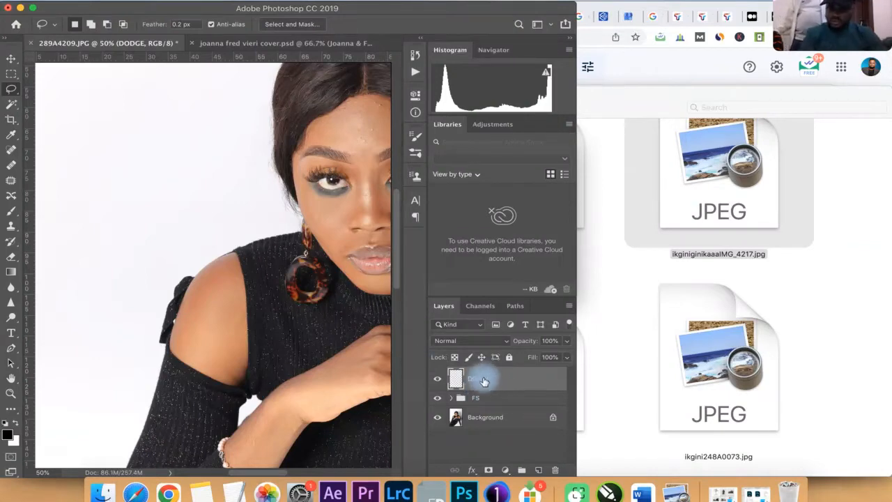
click(538, 470)
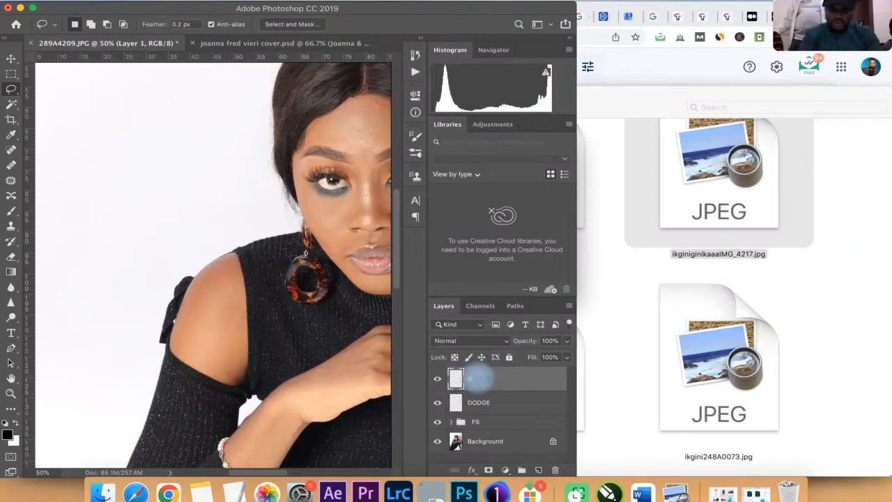
text(BURN)
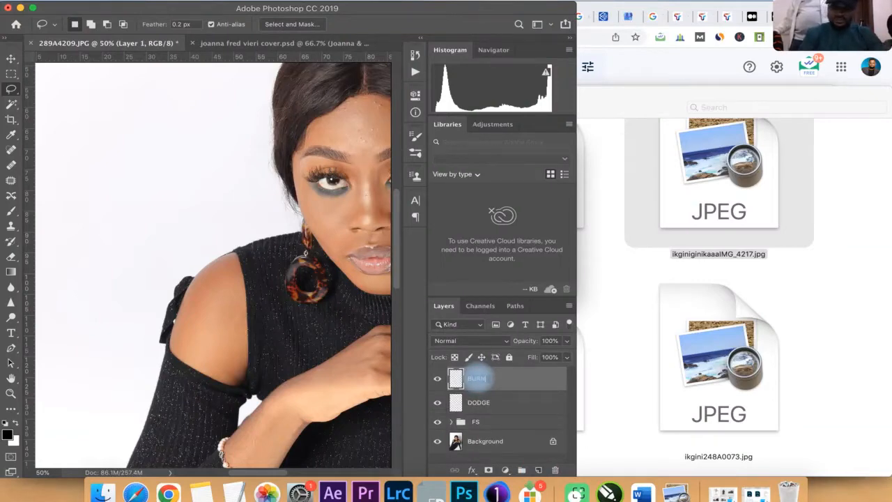
click(503, 387)
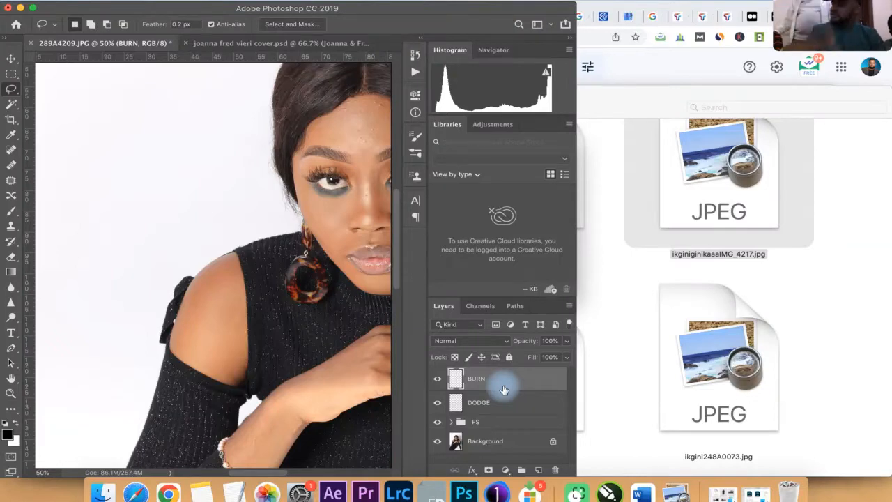
key(Delete)
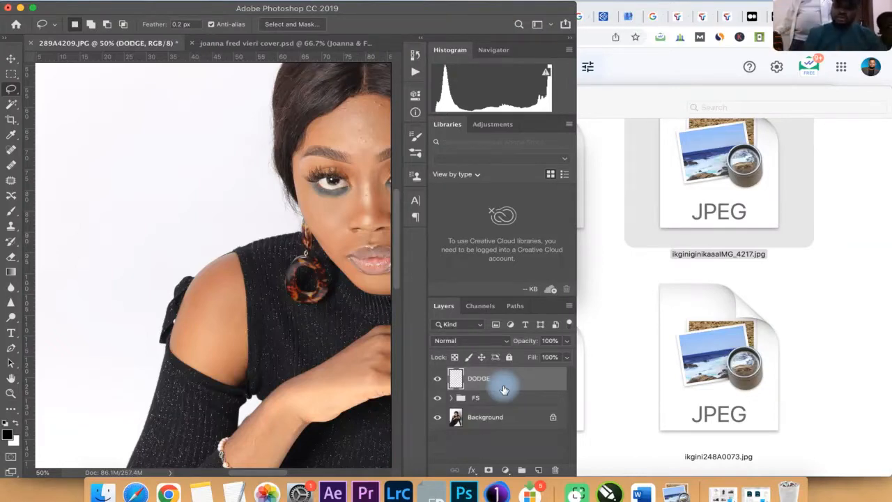
- Activate the Brush tool for the DODGE layer and set the foreground color to white (ffffff)
key(space)
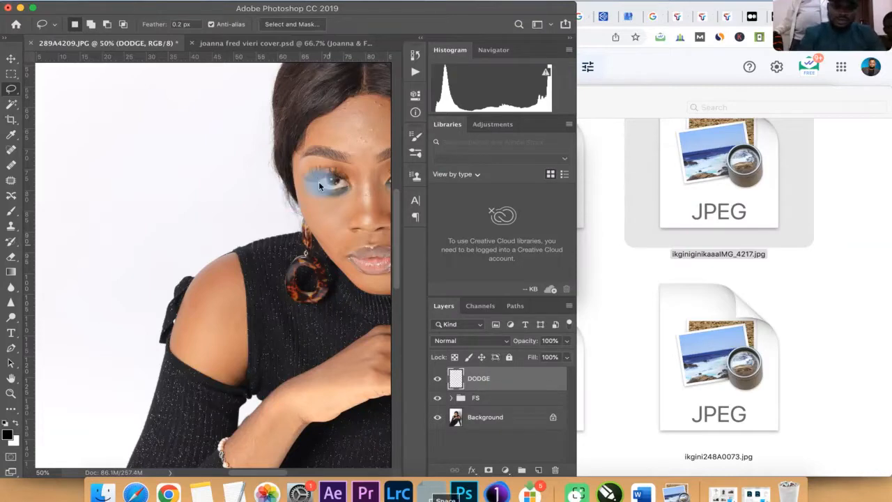
mouse_move(304, 185)
mouse_down()
mouse_move(109, 224)
mouse_move(185, 222)
mouse_up()
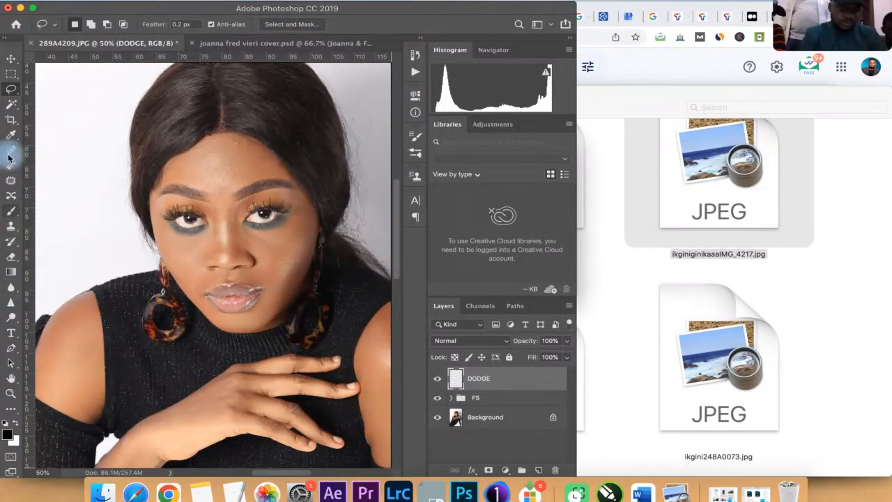
click(9, 215)
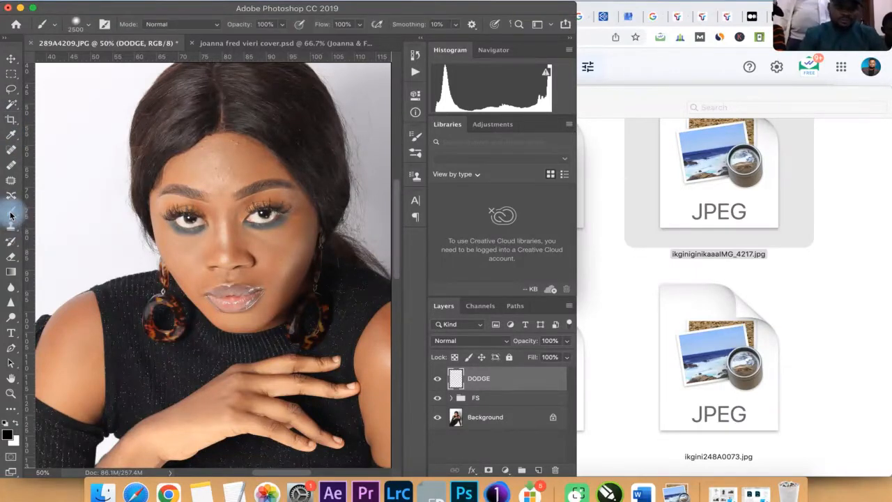
click(9, 438)
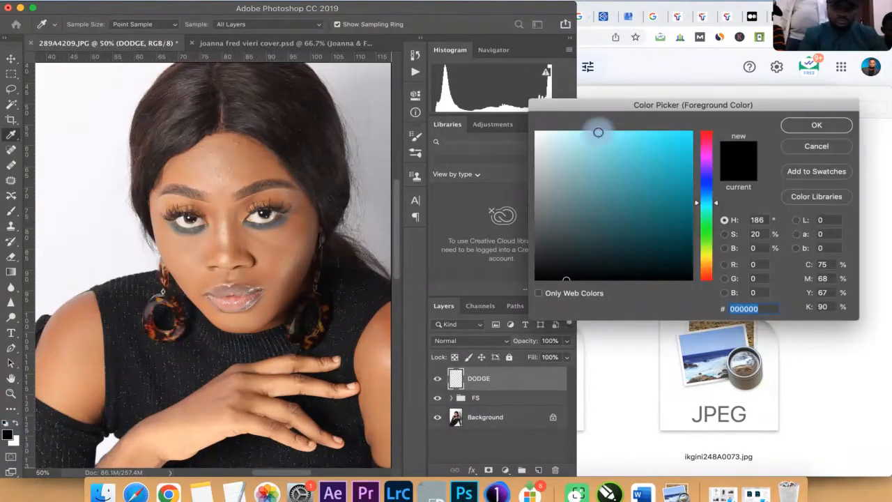
click(554, 145)
click(510, 118)
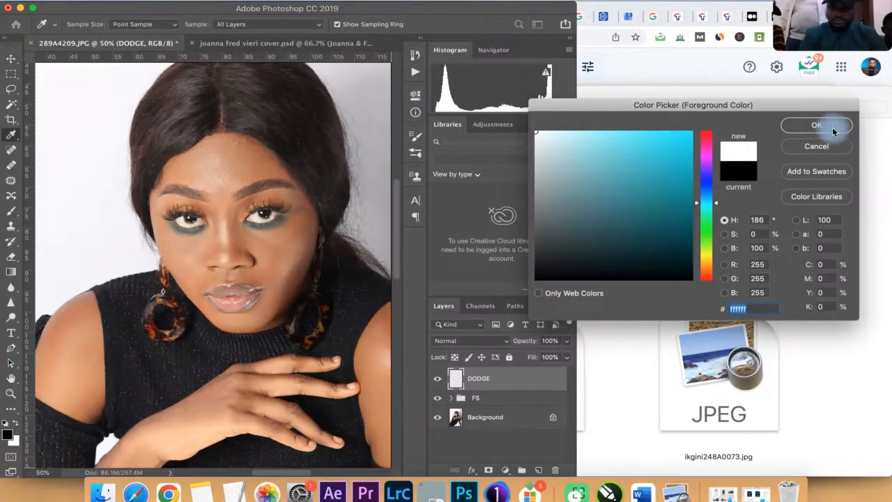
click(816, 126)
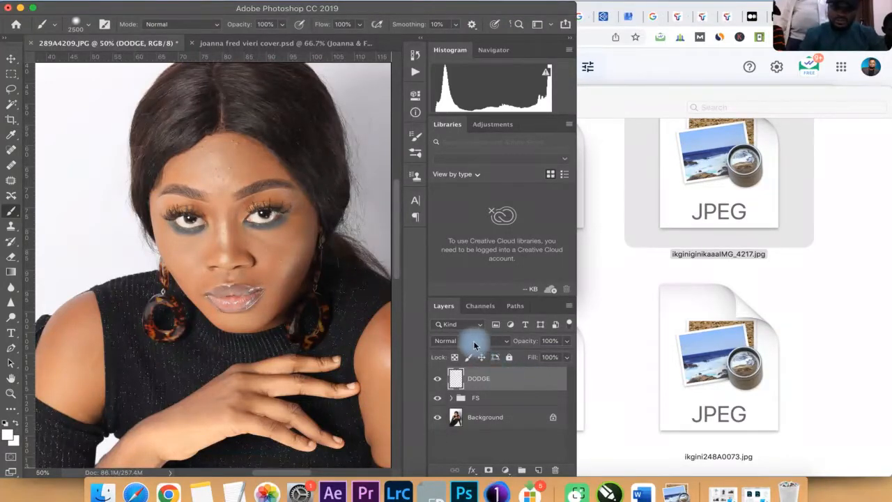
- Set the DODGE layer's blend mode to Soft Light
click(475, 345)
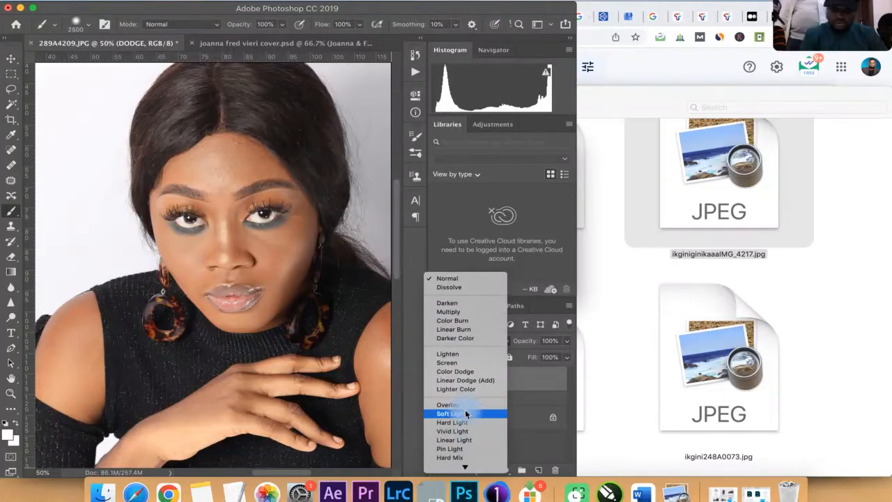
click(466, 414)
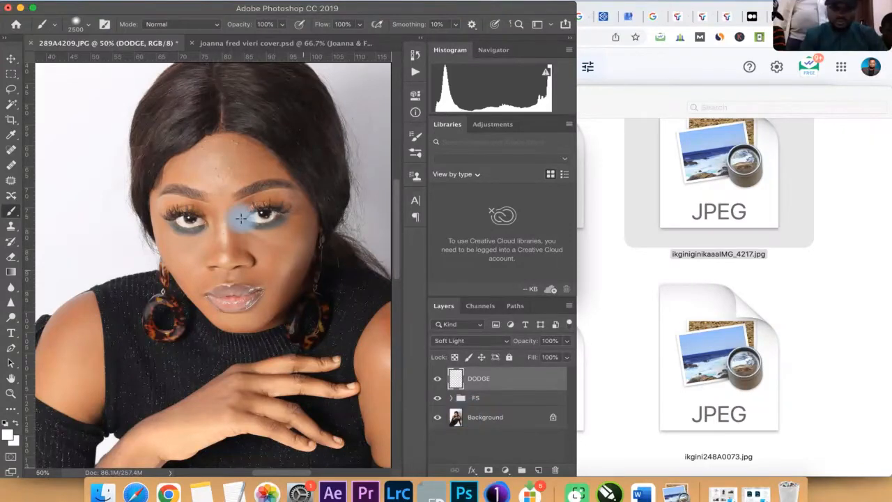
- Reduce the brush size to 250 and set the brush flow to 3%
key([)
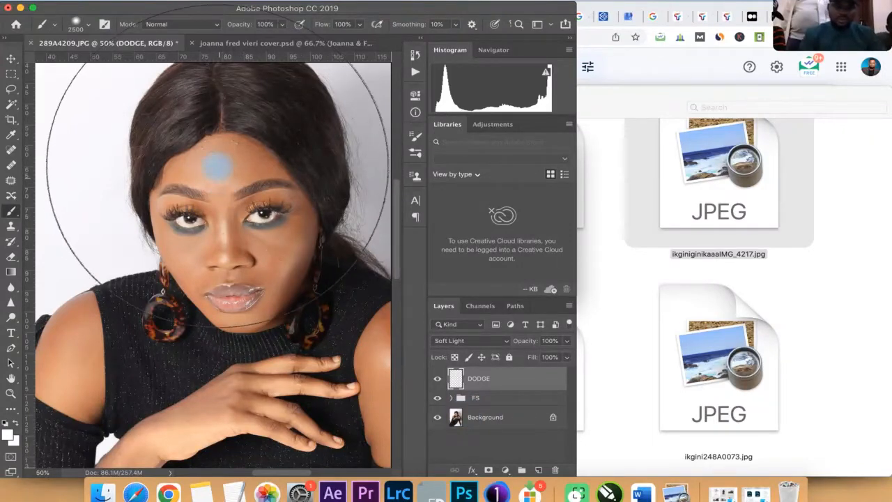
key([)
key([)
key([)
key([)
key([)
key([)
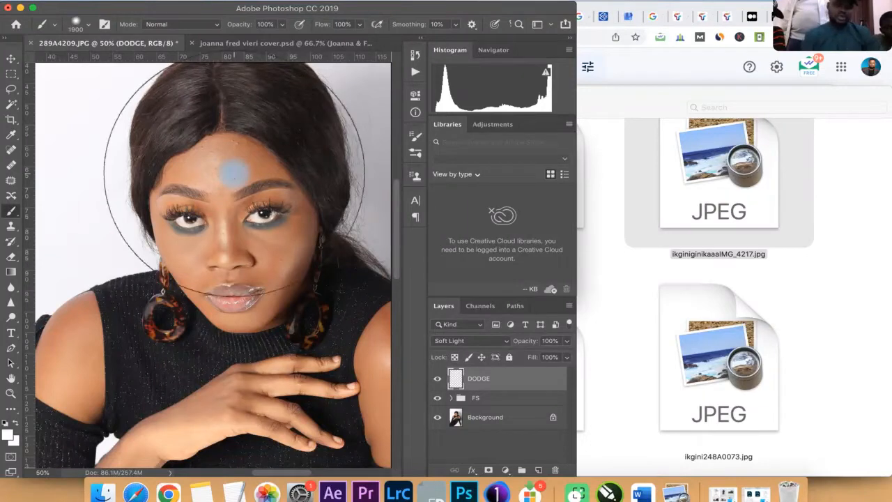
key(bracketleft)
key(bracketleft)
key(bracketleft)
key(bracketleft)
key(bracketleft)
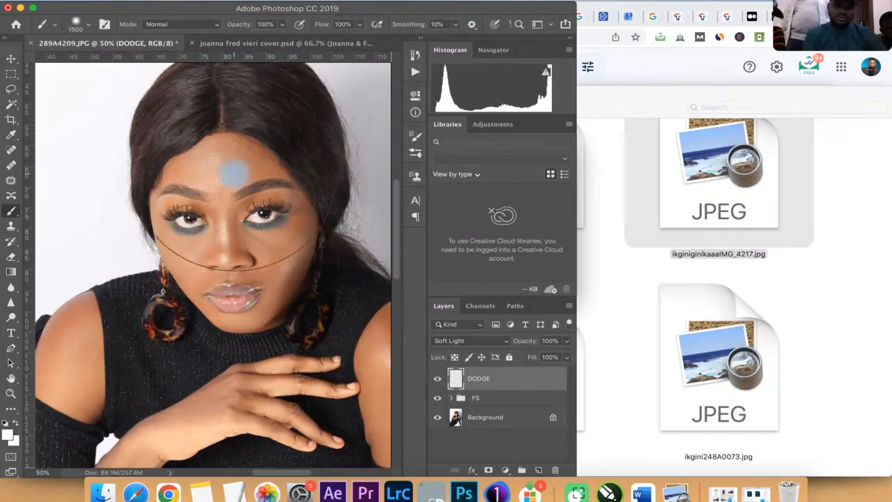
key(bracketleft)
key(bracketleft)
key(bracketleft)
key(bracketleft)
key(bracketleft)
key(bracketleft)
key(super+equal)
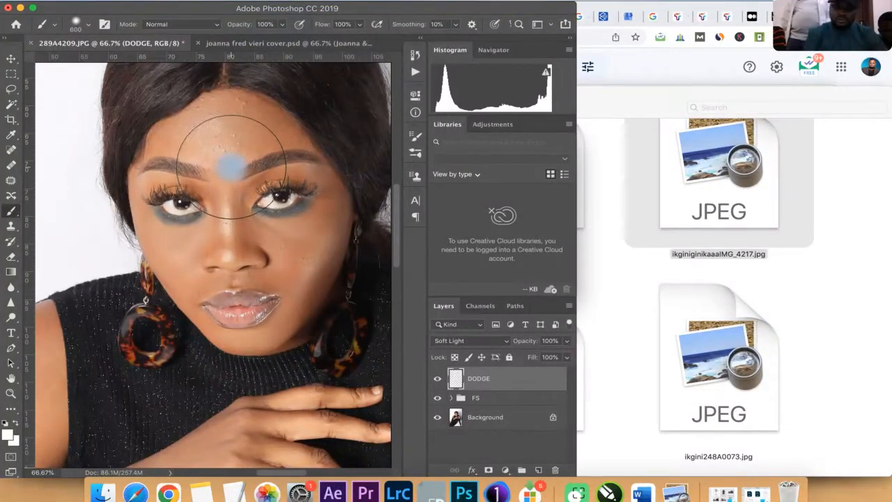
key(bracketleft)
key(bracketleft)
key(bracketleft)
key(bracketleft)
key(bracketleft)
key(bracketleft)
key(bracketleft)
key(bracketleft)
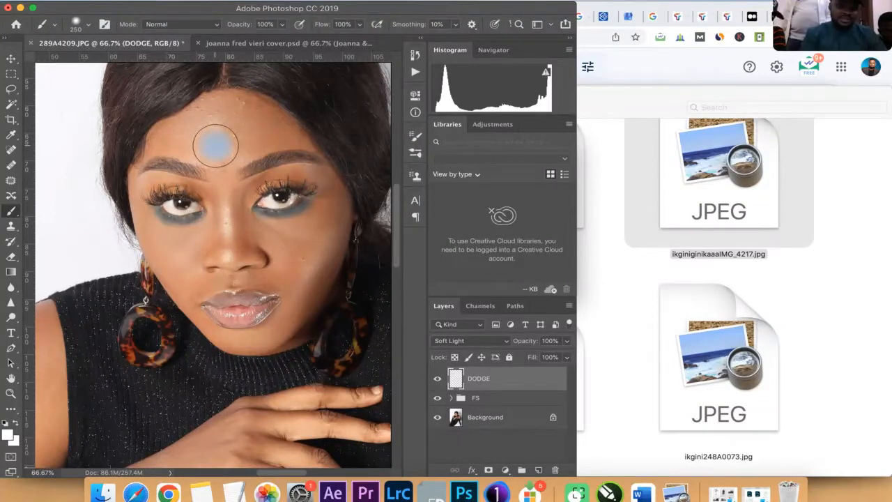
click(353, 25)
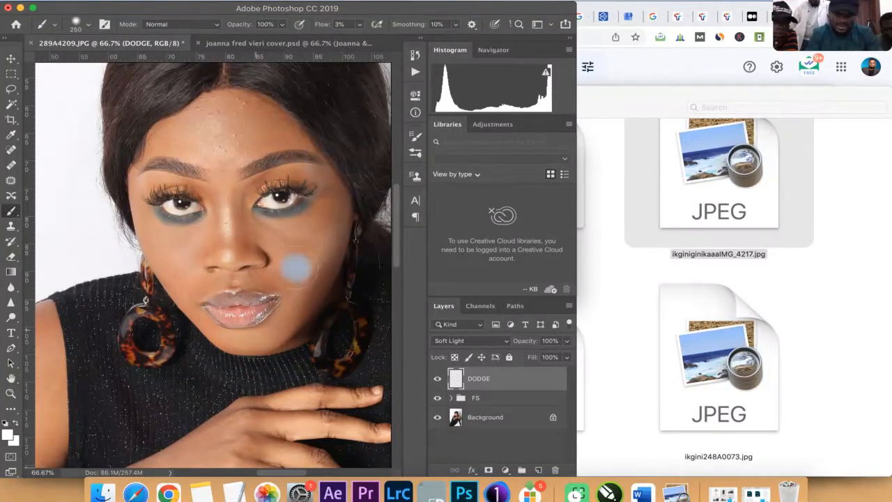
- Examine the light and shadow areas on the face, shoulders, hands and hair across the portrait
key(space)
drag(301, 253, 349, 145)
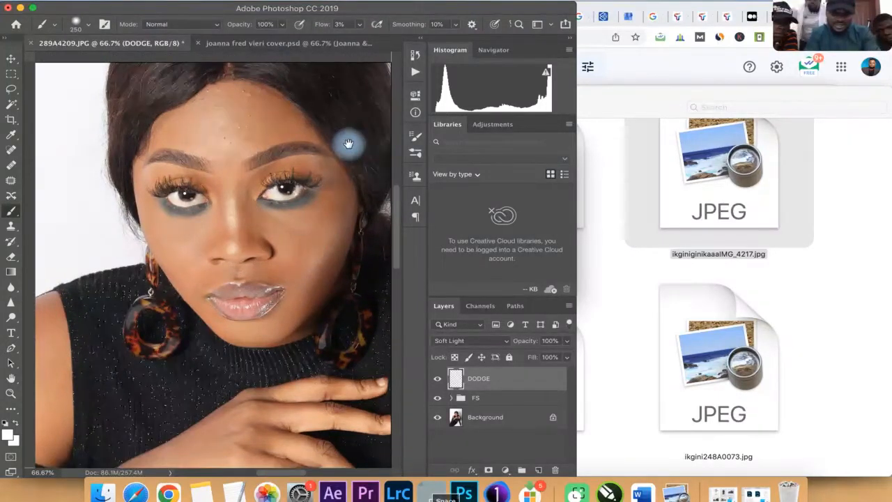
drag(246, 219, 329, 141)
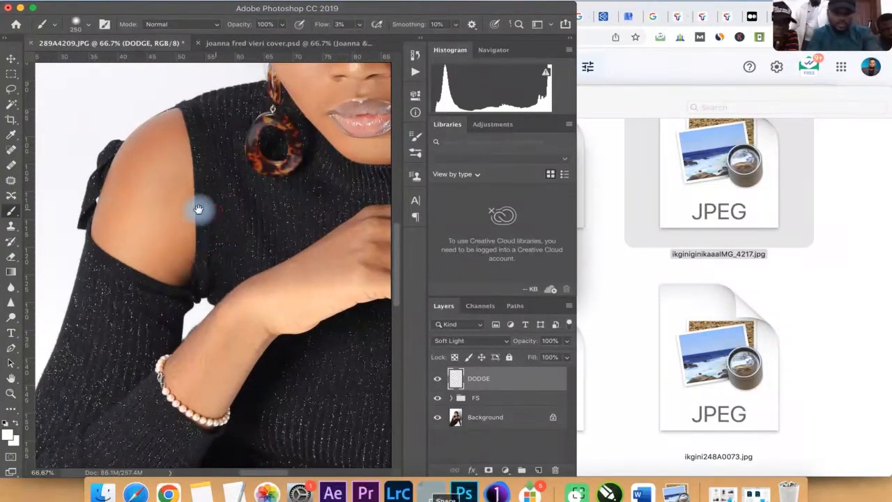
key(space)
drag(156, 218, 142, 218)
drag(380, 267, 139, 267)
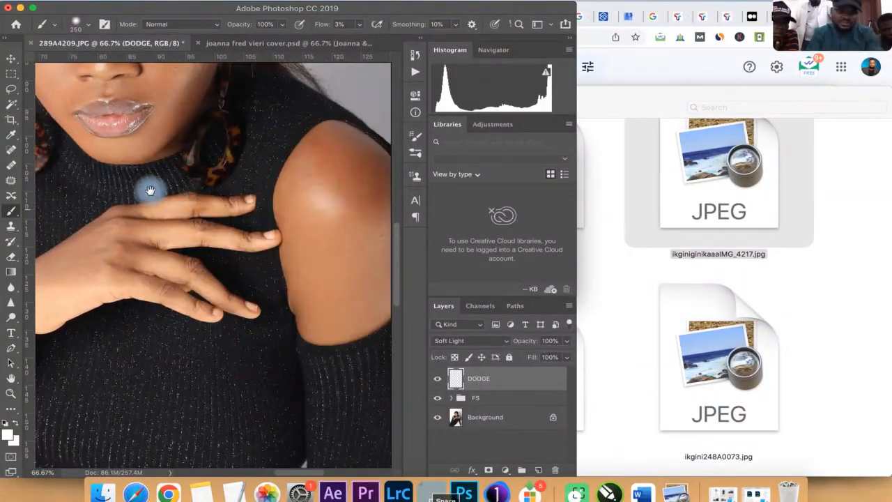
drag(200, 140, 120, 313)
drag(122, 105, 263, 209)
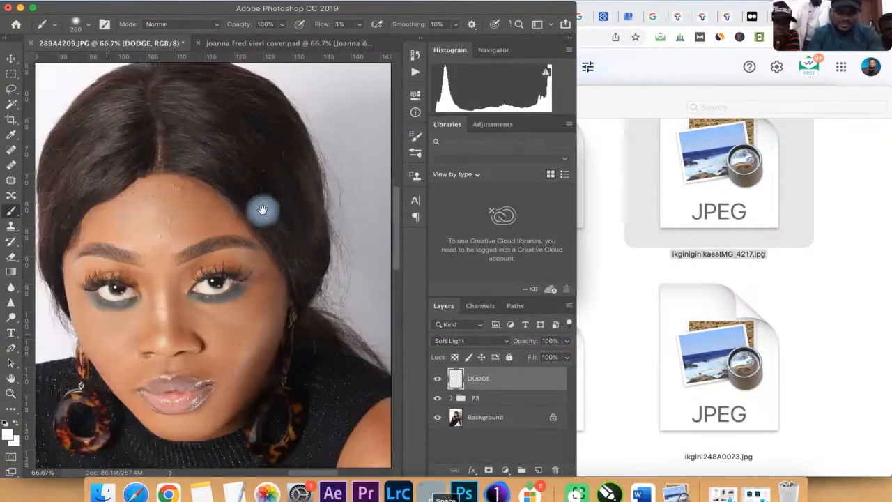
drag(160, 218, 289, 351)
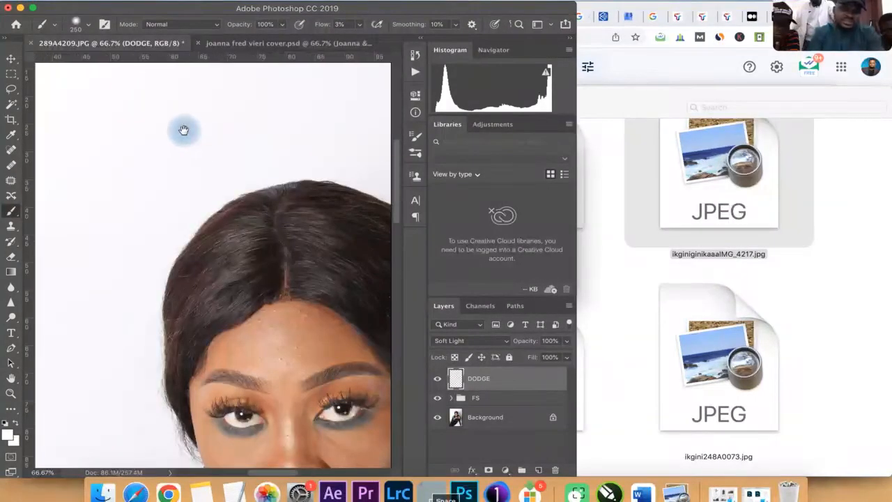
drag(230, 325, 247, 236)
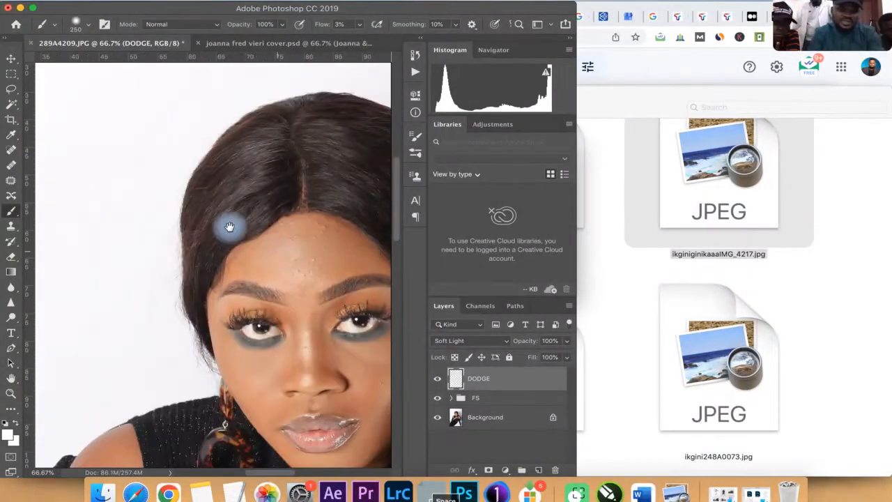
drag(208, 204, 200, 197)
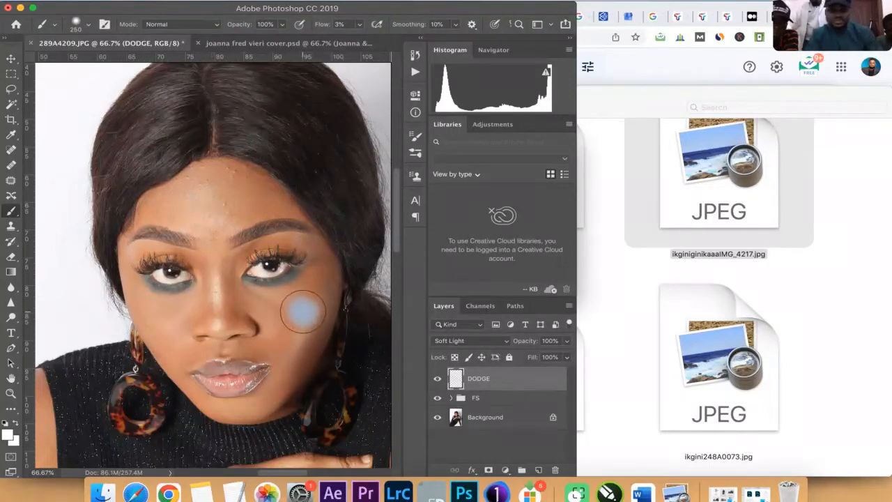
- Set the brush size to 200 and paint a soft white highlight over the centre of the forehead on the DODGE layer
key(bracketleft)
key(bracketleft)
key(bracketleft)
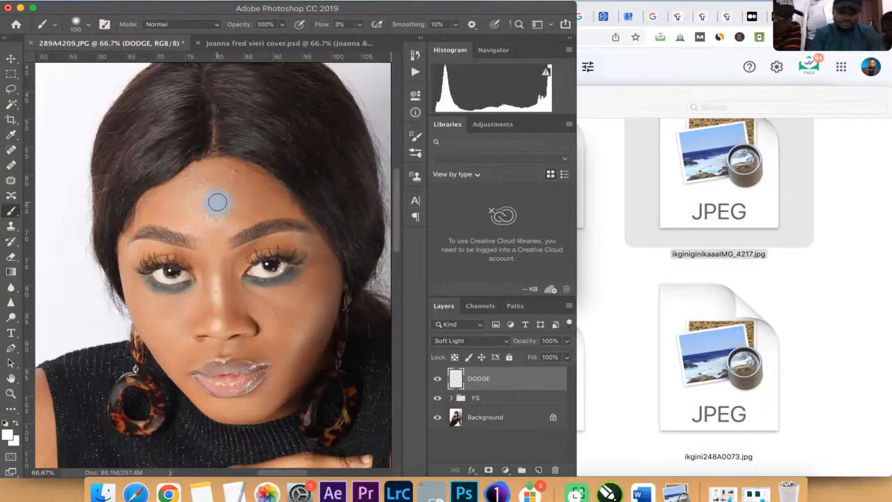
key(bracketright)
key(bracketright)
key(bracketright)
key(bracketright)
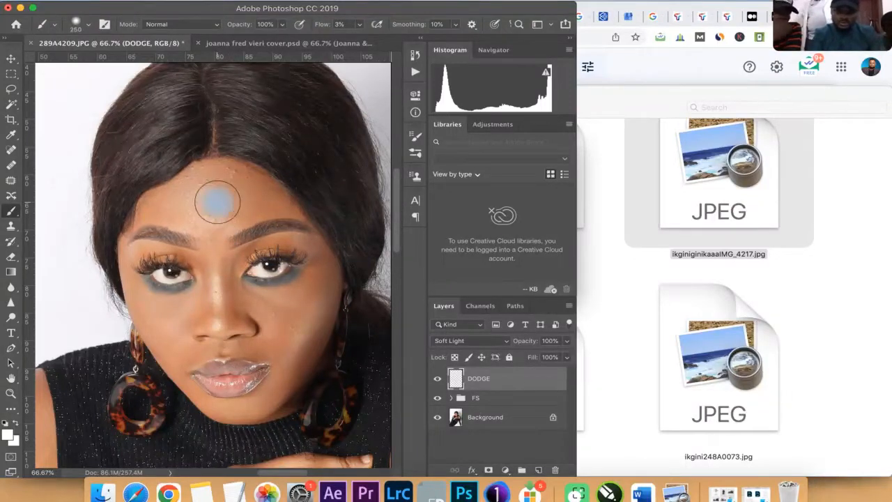
key(bracketleft)
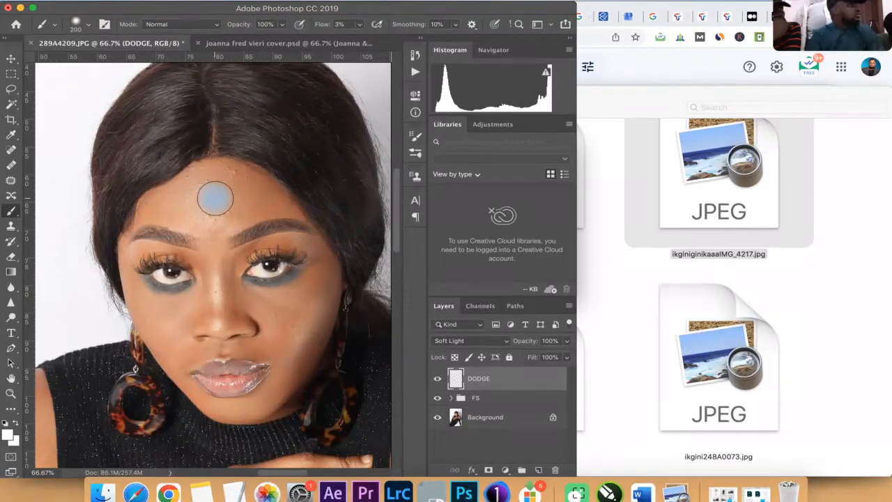
click(822, 471)
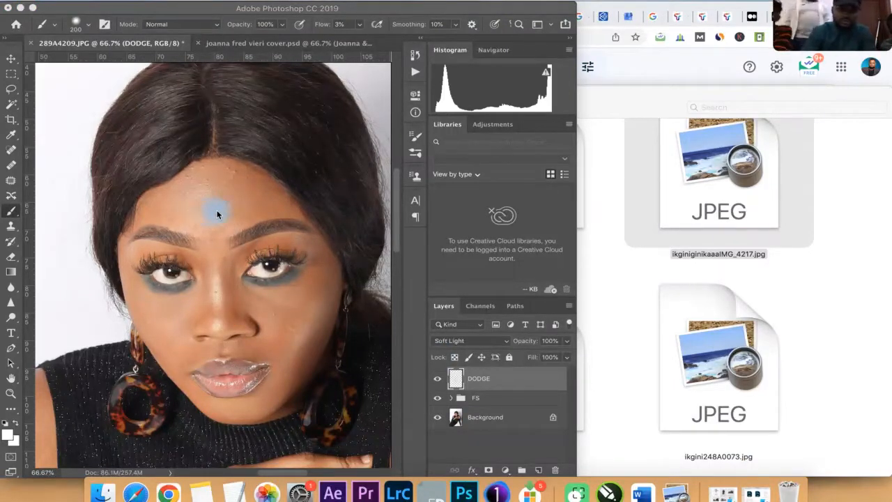
click(258, 224)
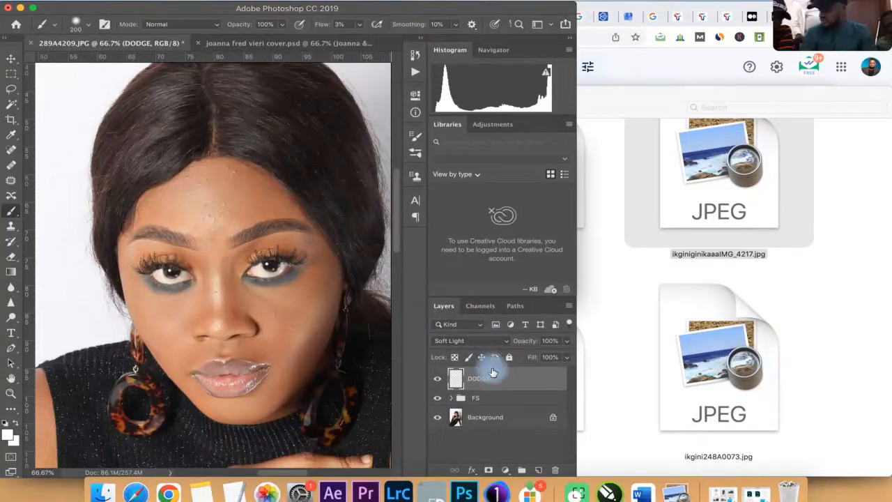
click(290, 279)
drag(218, 217, 211, 201)
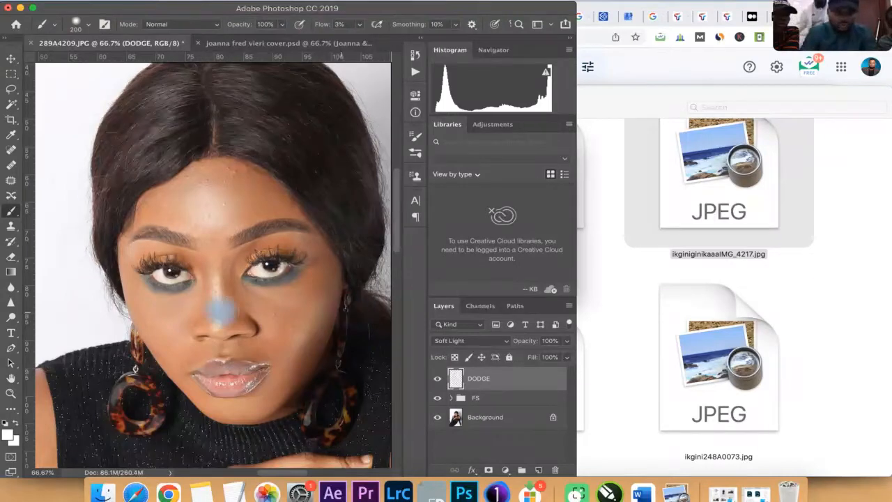
- Reduce the brush size to 45 and paint a highlight down the bridge of the nose to its tip
key(bracketleft)
key(bracketleft)
key(bracketleft)
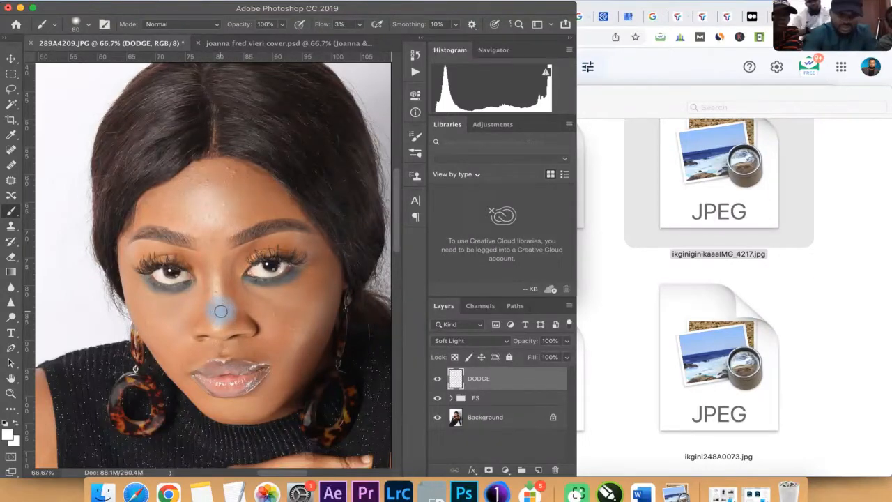
key(super+plus)
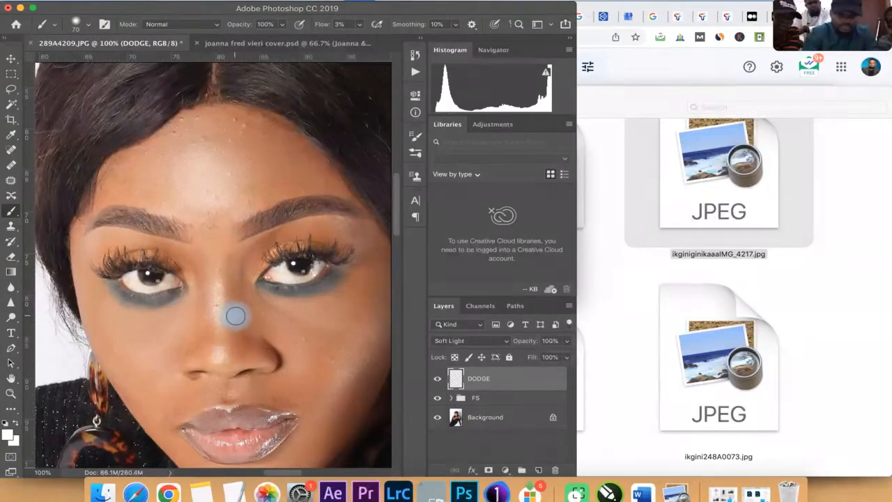
drag(235, 272, 239, 254)
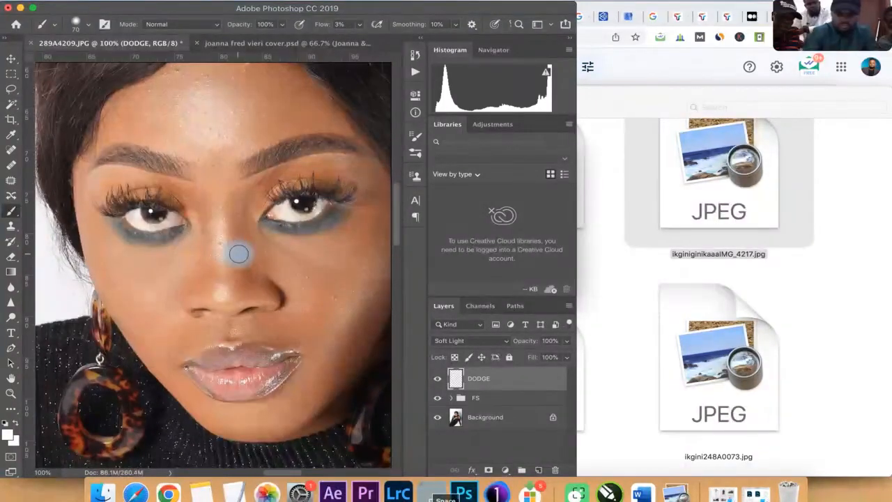
key(bracketleft)
key(bracketleft)
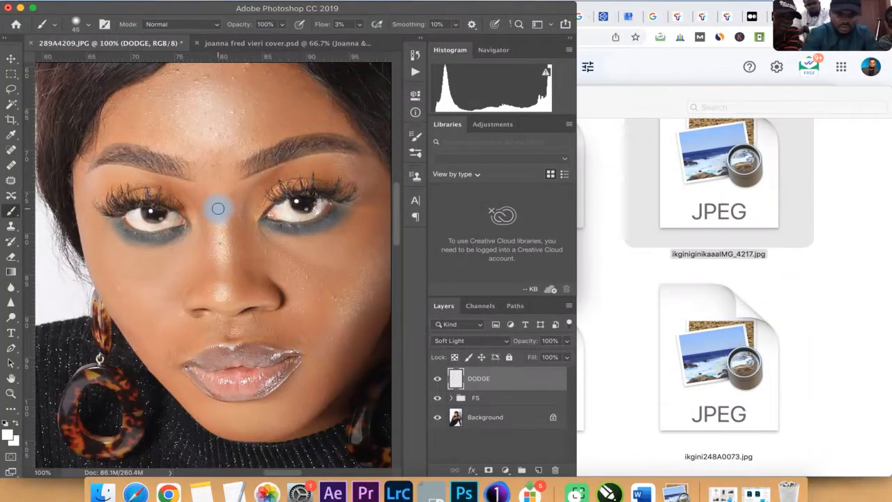
mouse_move(221, 232)
mouse_down()
mouse_move(220, 207)
mouse_move(219, 255)
mouse_move(220, 199)
mouse_move(222, 295)
mouse_up()
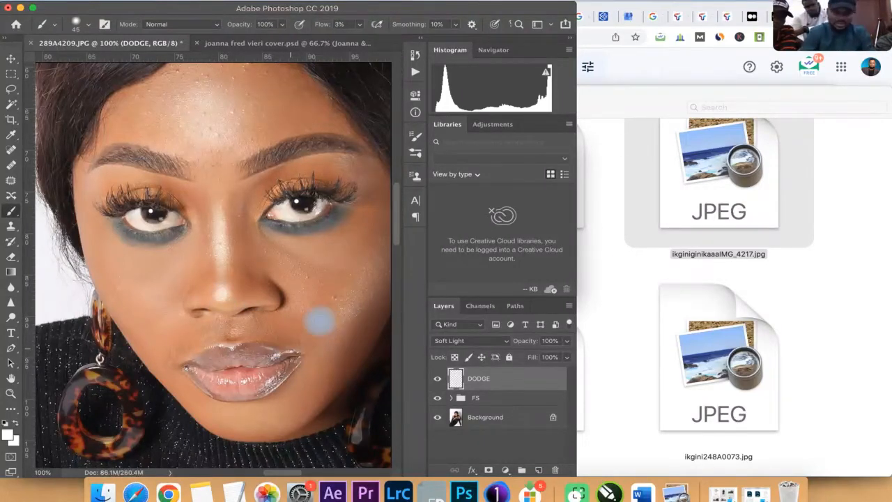
- Set the brush size to 100 and paint a moderate highlight along the subject's left cheekbone, undoing the first attempt
drag(319, 319, 256, 305)
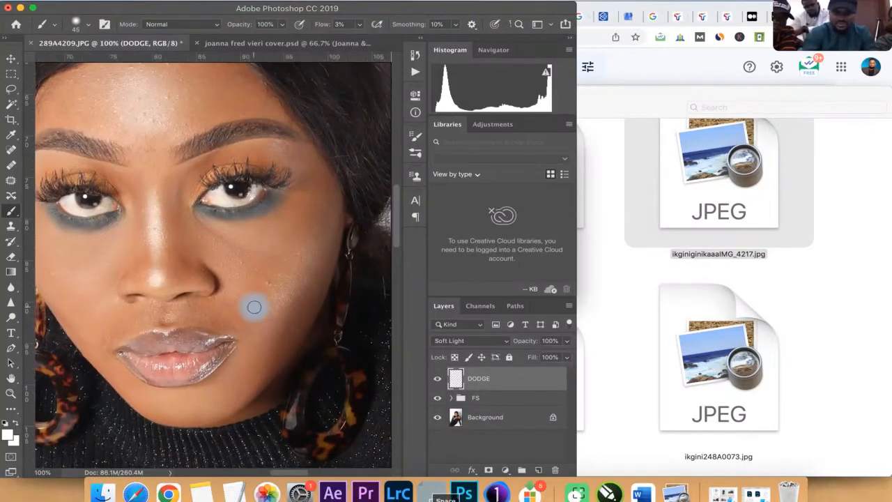
key(bracketright)
key(bracketright)
key(bracketright)
key(bracketright)
key(bracketright)
key(bracketright)
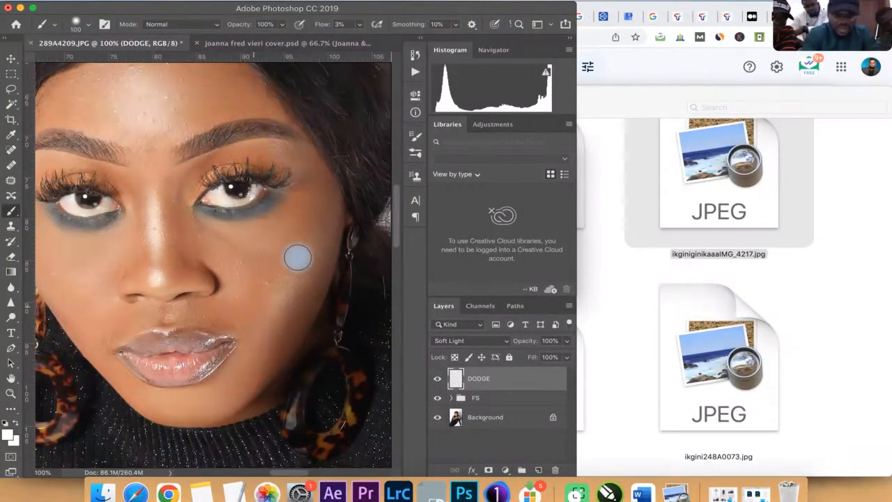
mouse_move(294, 266)
mouse_down()
mouse_move(282, 294)
mouse_move(308, 249)
mouse_move(267, 320)
mouse_move(312, 239)
mouse_move(264, 314)
mouse_move(339, 219)
mouse_move(359, 209)
mouse_up()
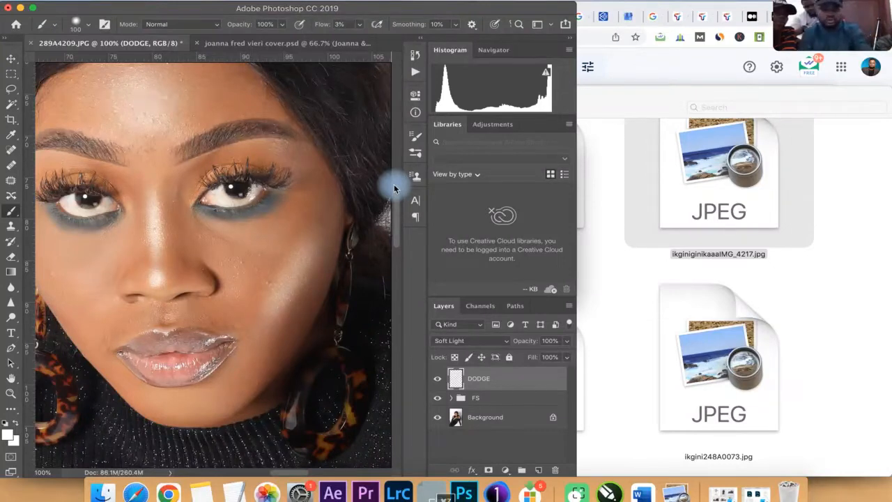
key(super+z)
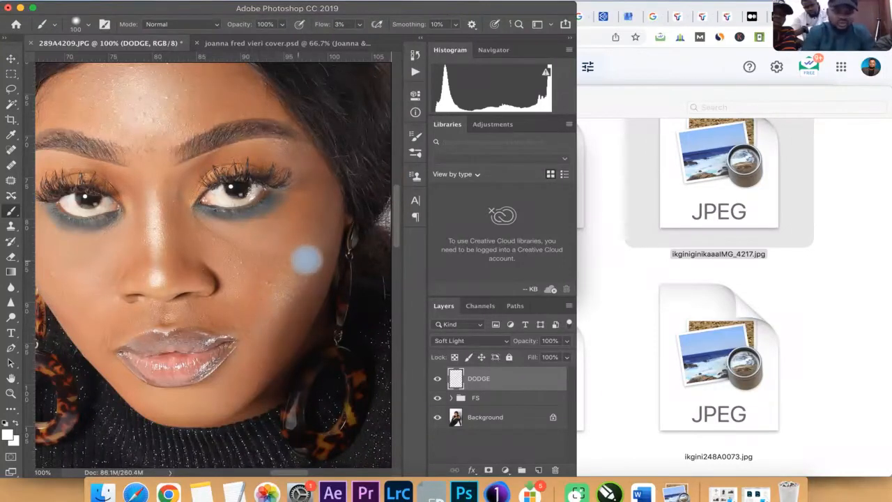
mouse_move(278, 302)
mouse_down()
mouse_move(307, 253)
mouse_move(271, 310)
mouse_move(316, 235)
mouse_move(276, 298)
mouse_up()
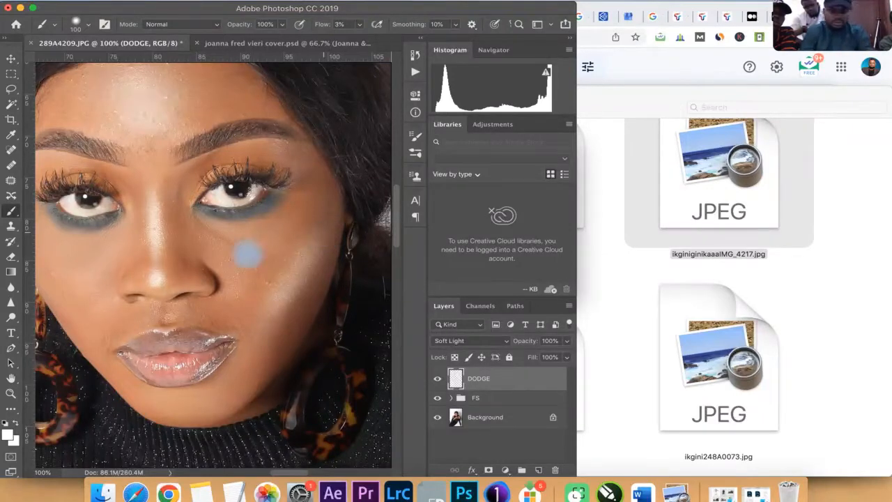
- Reduce the brush size to 20 and touch up the highlights around the upper lip
mouse_move(171, 318)
mouse_down()
mouse_move(299, 269)
mouse_move(205, 314)
mouse_move(215, 322)
mouse_up()
key(super+r)
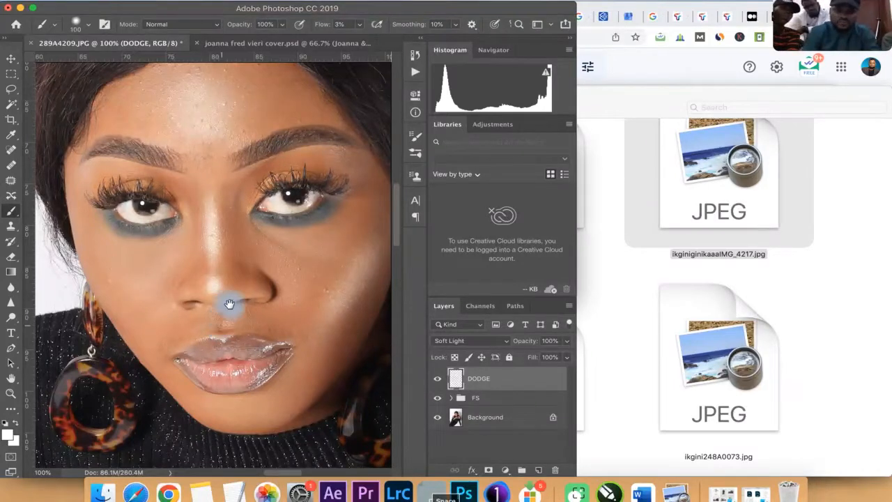
drag(229, 301, 225, 253)
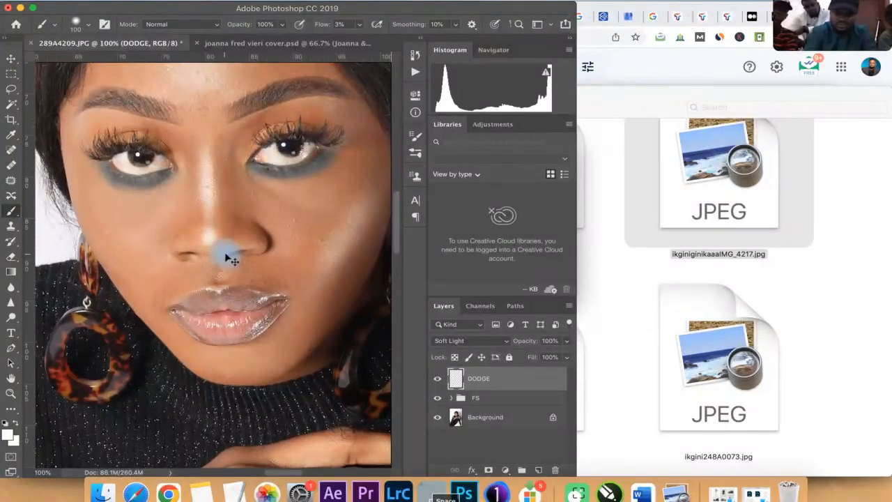
key(super+plus)
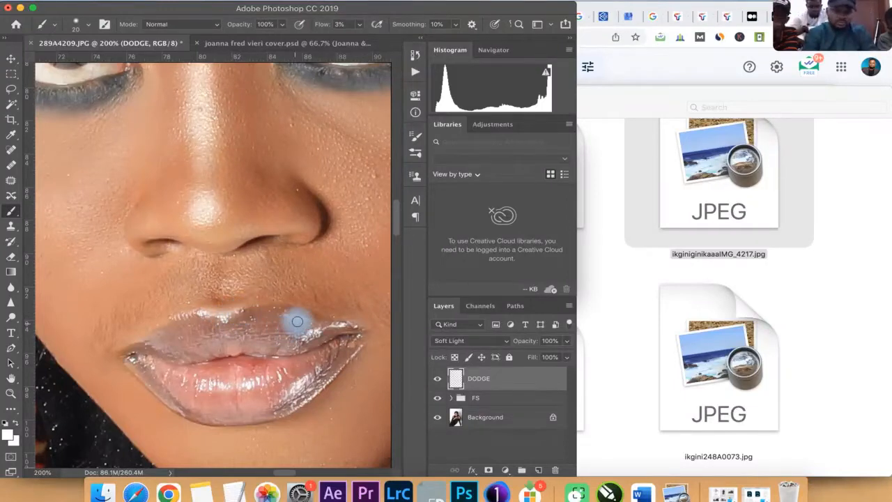
key(super+minus)
key(super+minus)
key(super+minus)
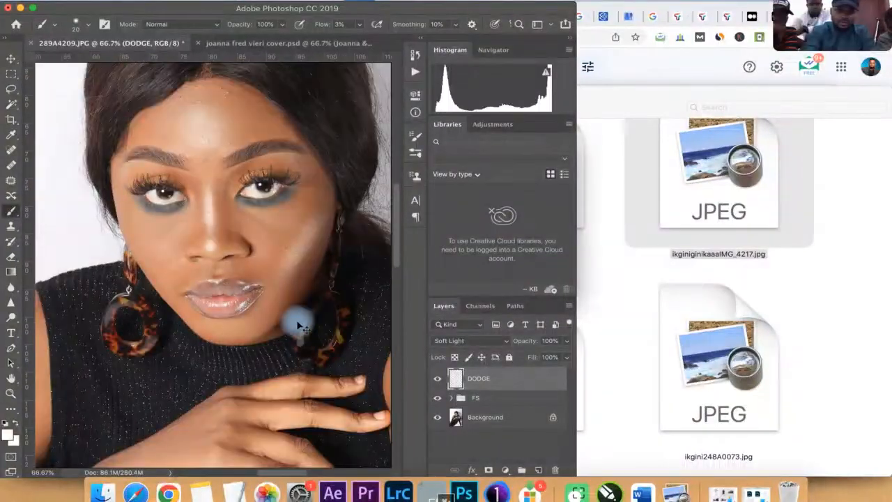
- Compare the portrait with and without the painted highlights by toggling the DODGE layer's visibility
key(super+minus)
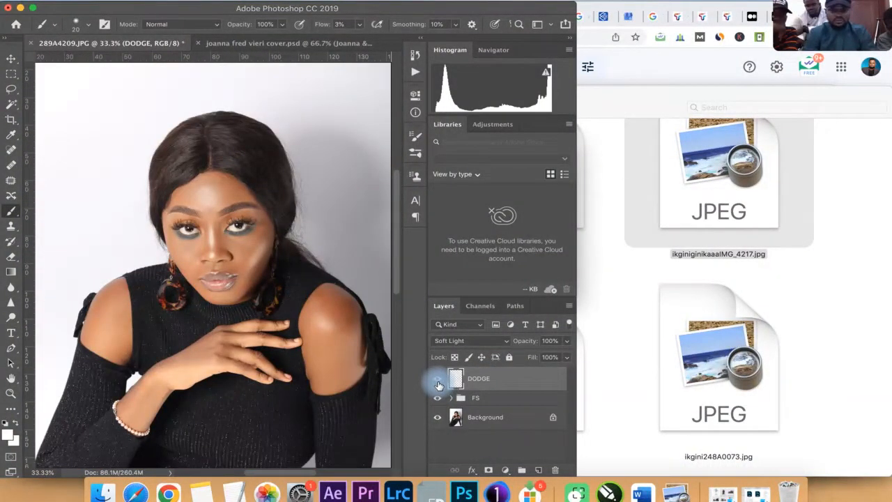
click(437, 380)
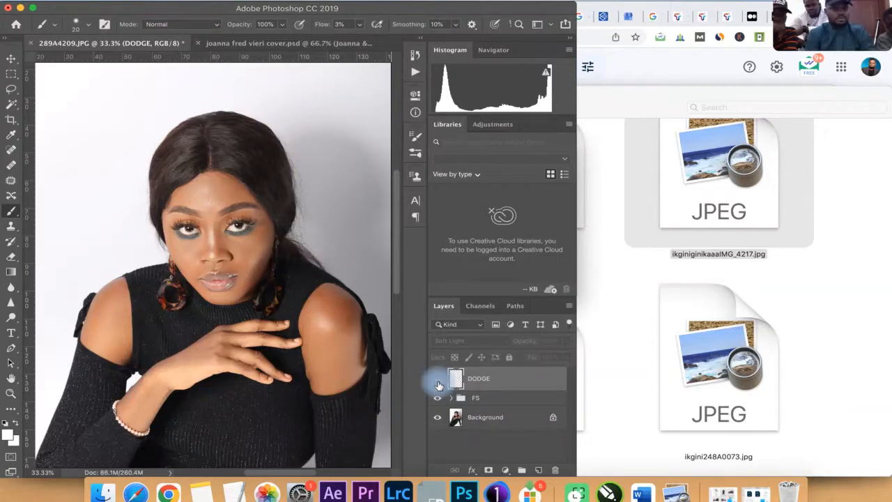
click(439, 384)
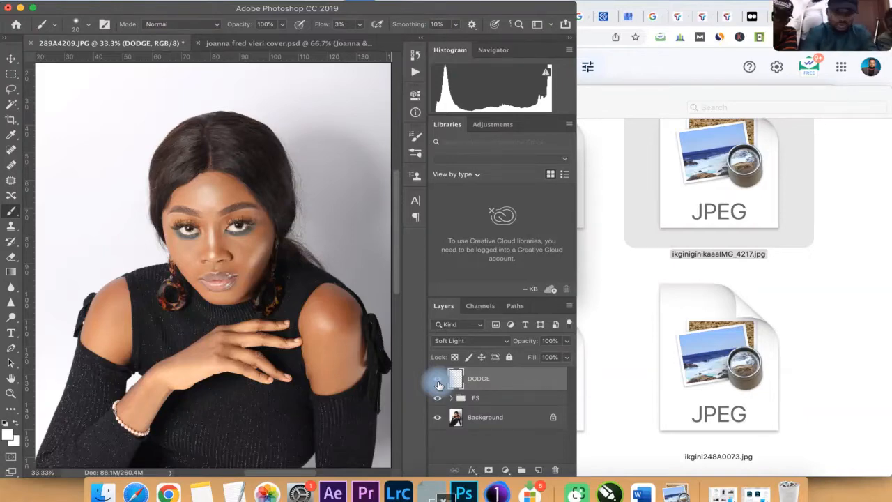
- Increase the brush size to 250 and paint a soft highlight over the subject's right shoulder on the DODGE layer
key(super+plus)
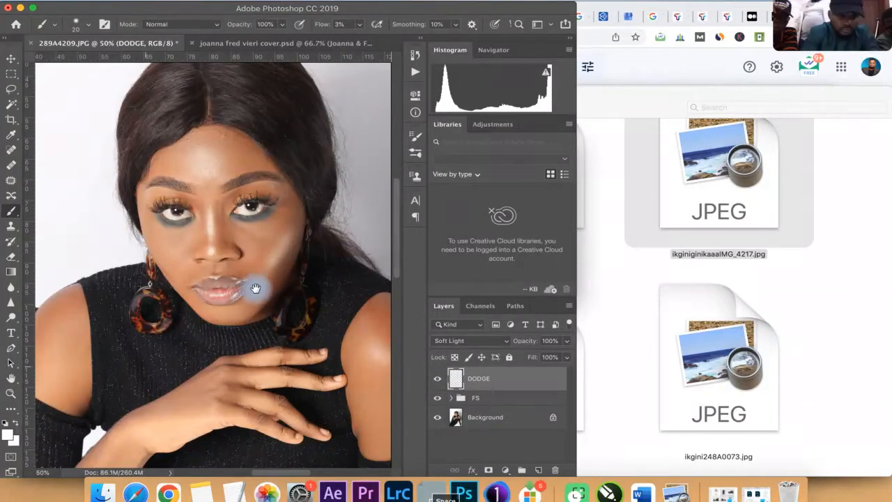
drag(121, 381, 271, 281)
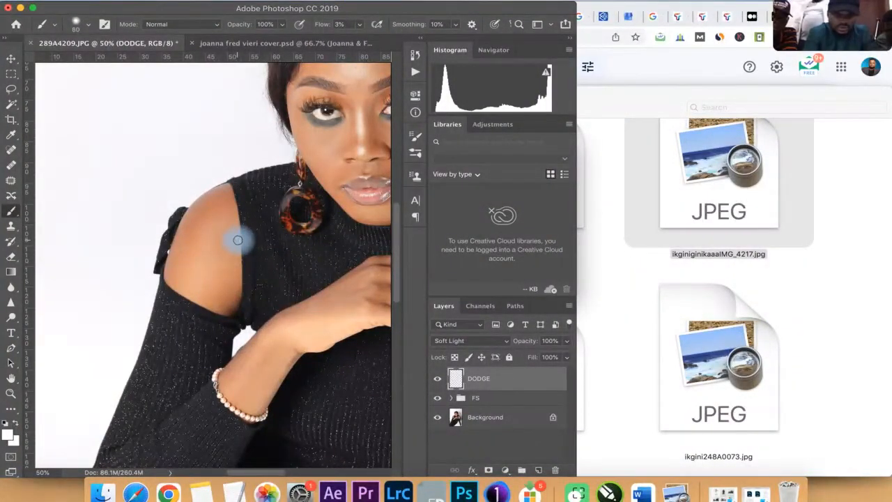
key(bracketright)
key(bracketright)
key(bracketright)
key(bracketright)
key(bracketright)
key(bracketright)
key(bracketright)
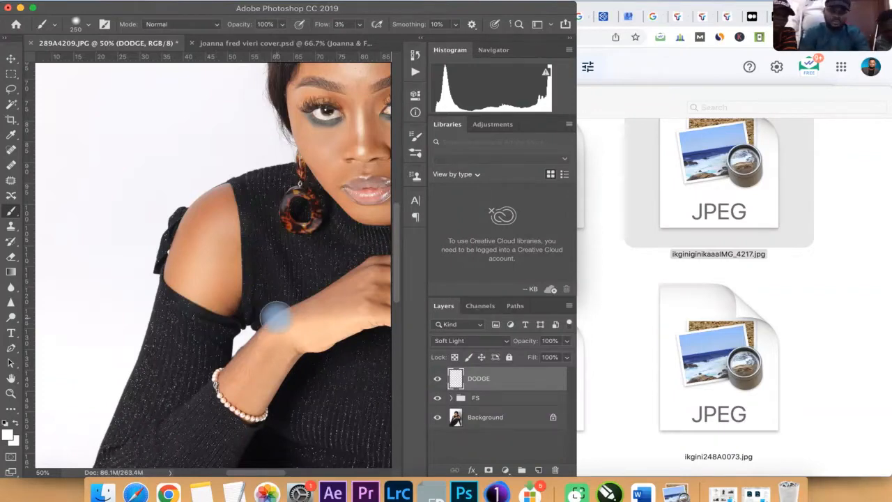
- Reduce the brush size to 125 and paint a highlight along the back of the raised hand to the wrist
drag(271, 316, 237, 241)
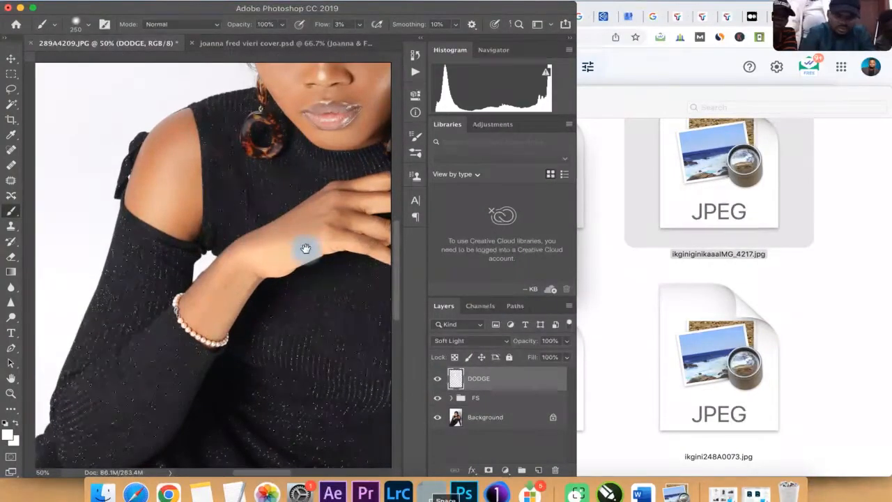
key(bracketleft)
key(bracketleft)
key(bracketleft)
key(bracketleft)
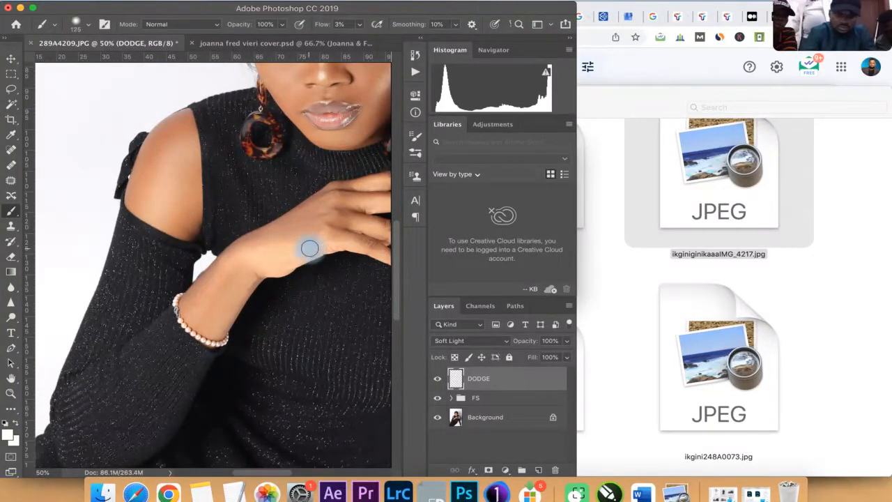
mouse_move(321, 246)
mouse_down()
mouse_move(271, 257)
mouse_move(326, 246)
mouse_move(269, 264)
mouse_move(322, 247)
mouse_move(243, 285)
mouse_move(232, 264)
mouse_up()
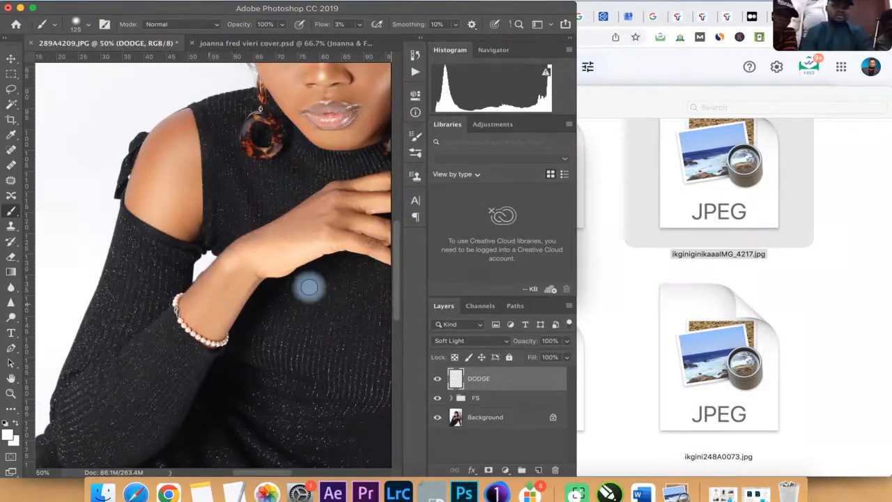
- Paint a highlight over the upper part of the subject's left shoulder with a size 300 brush
drag(313, 255, 80, 249)
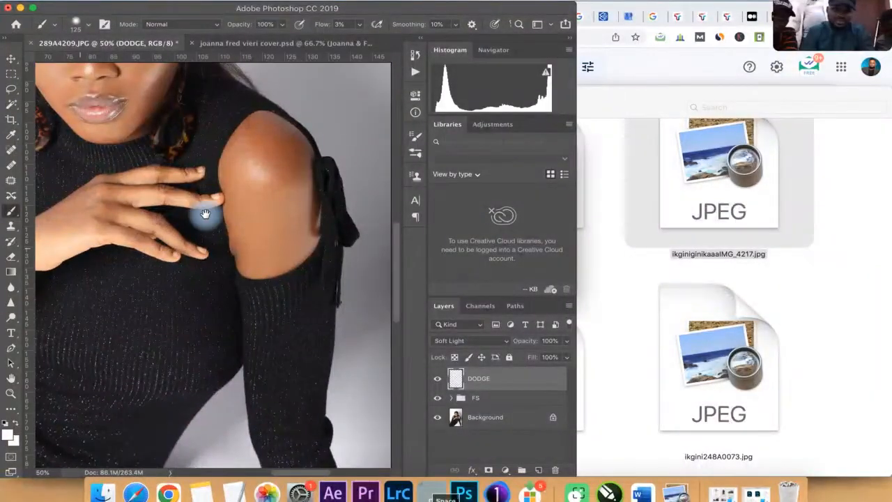
drag(253, 178, 262, 173)
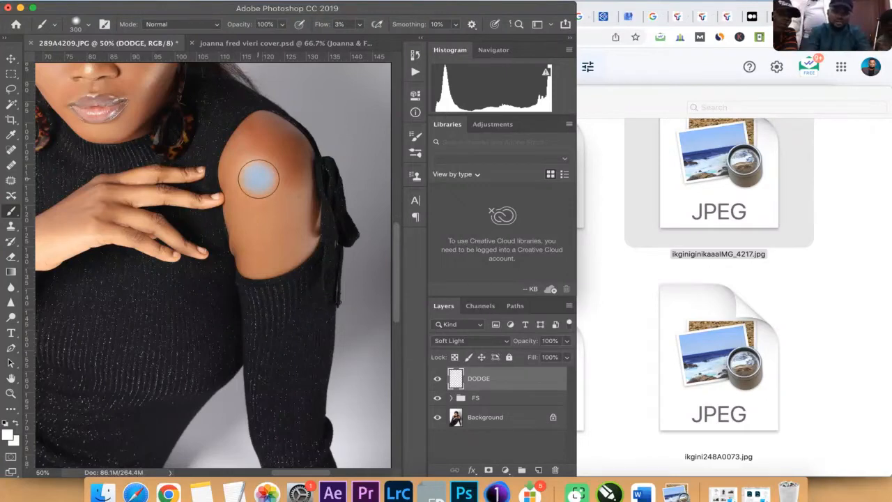
- Review the whole portrait, lower the DODGE layer's opacity to 91%, and deselect the layer
key(super+minus)
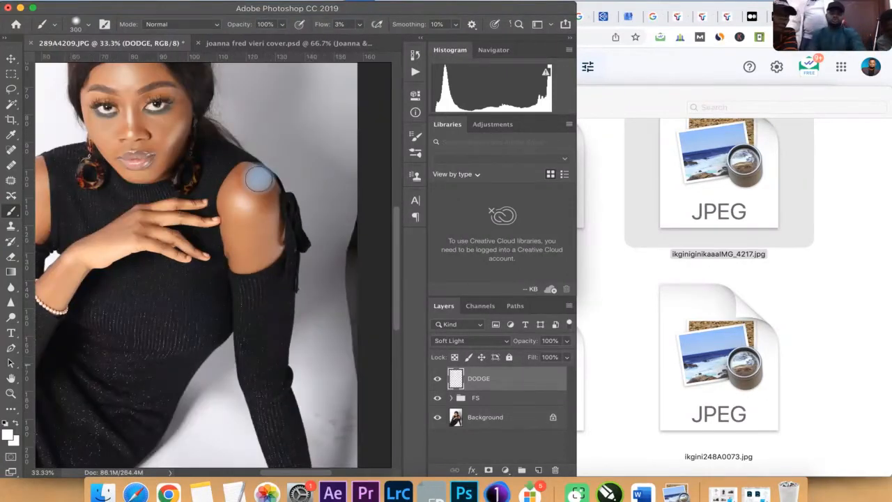
key(super+minus)
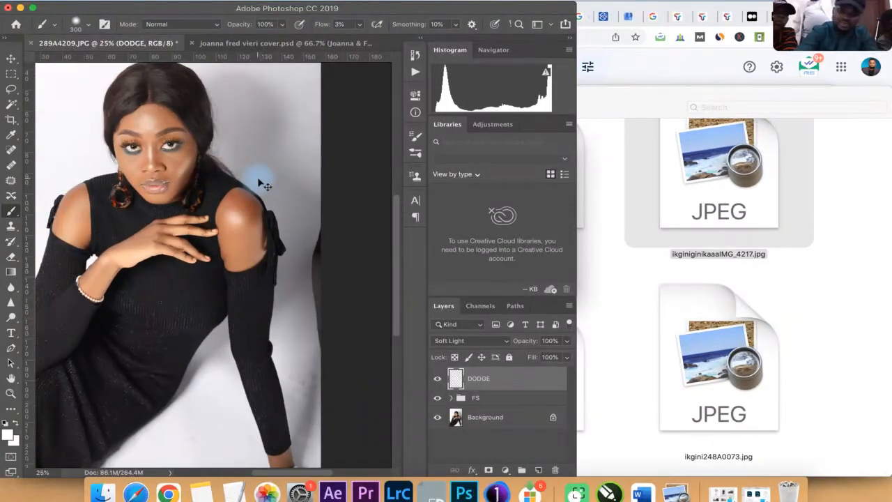
key(super+minus)
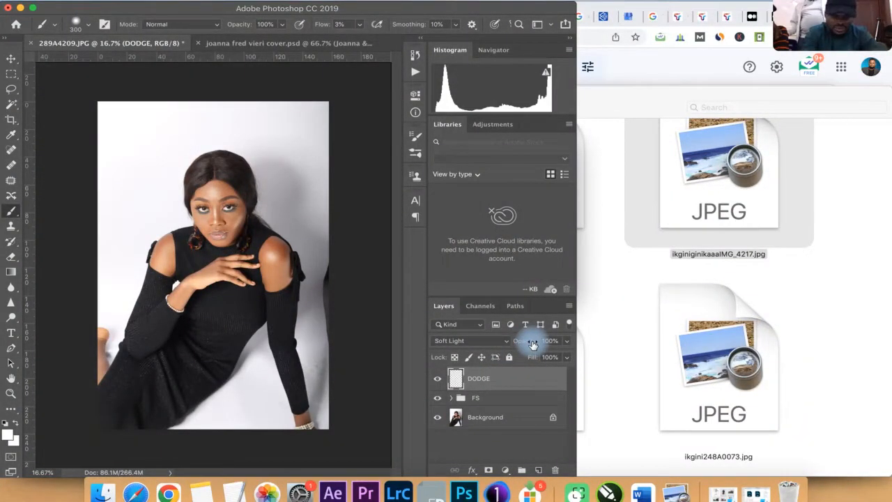
key(super+equal)
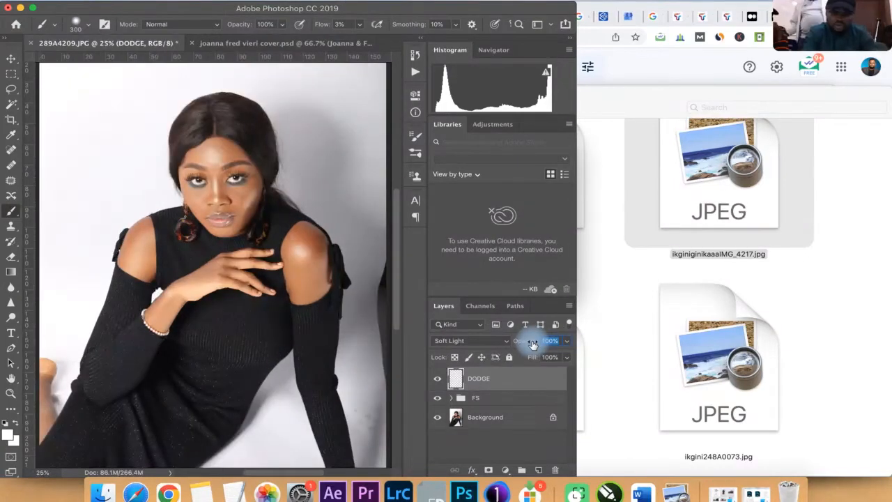
mouse_move(527, 341)
mouse_down()
mouse_move(444, 339)
mouse_move(513, 339)
mouse_up()
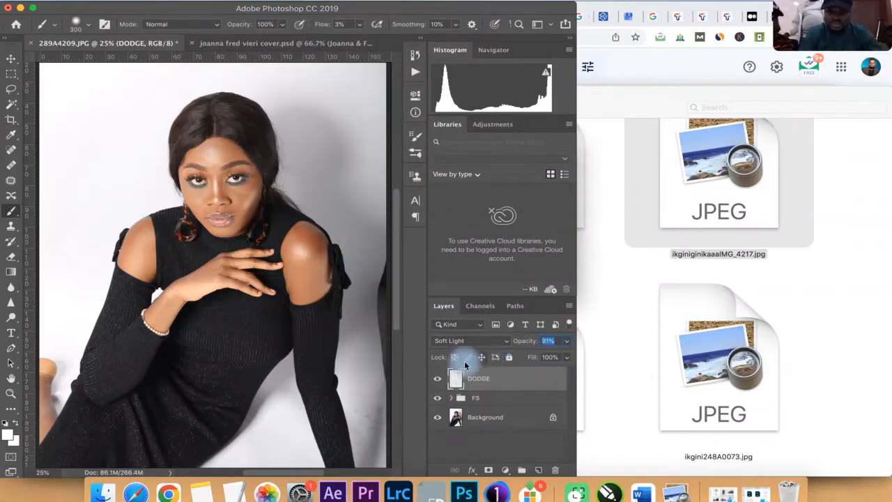
click(522, 447)
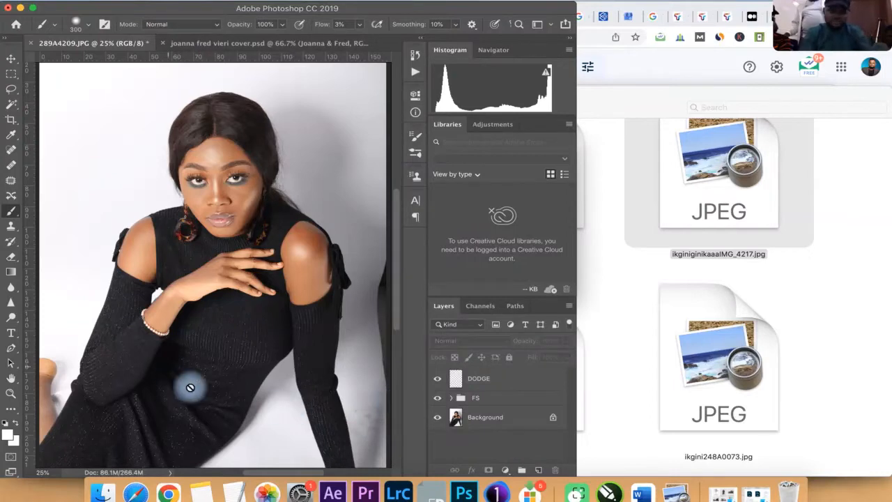
- Add a new layer named BURN above the DODGE layer and set its blending mode to Soft Light
drag(183, 361, 247, 281)
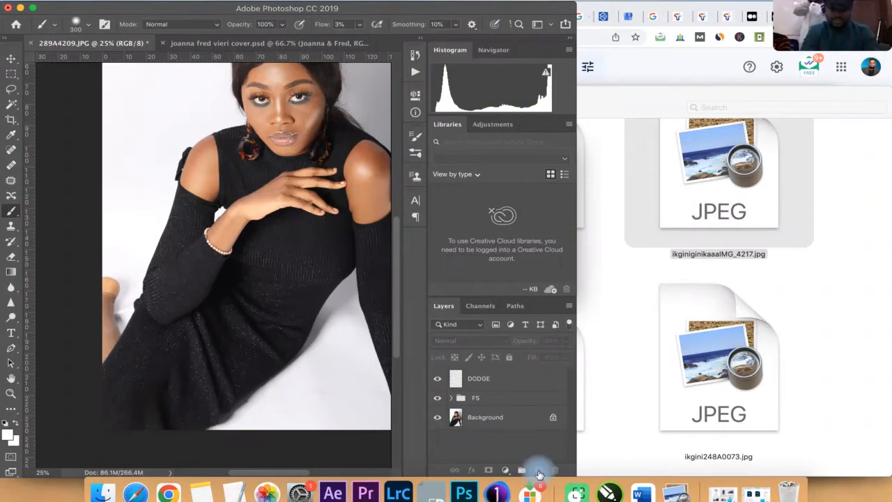
click(539, 472)
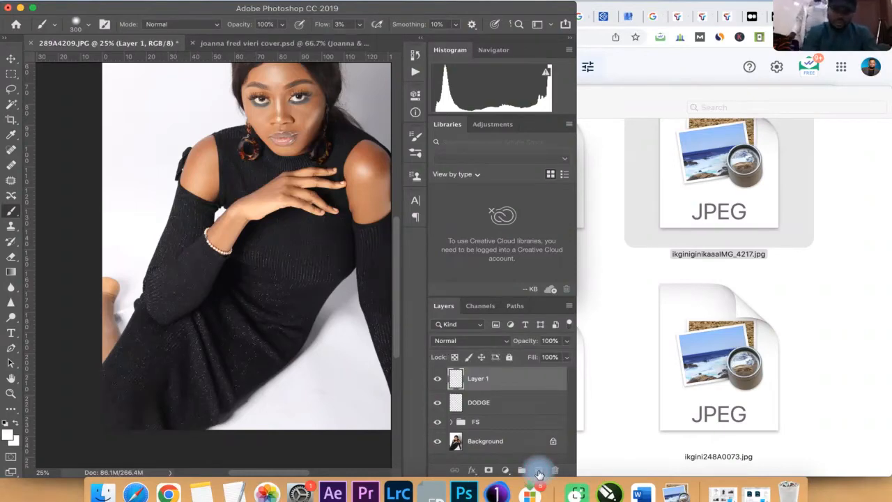
double_click(477, 378)
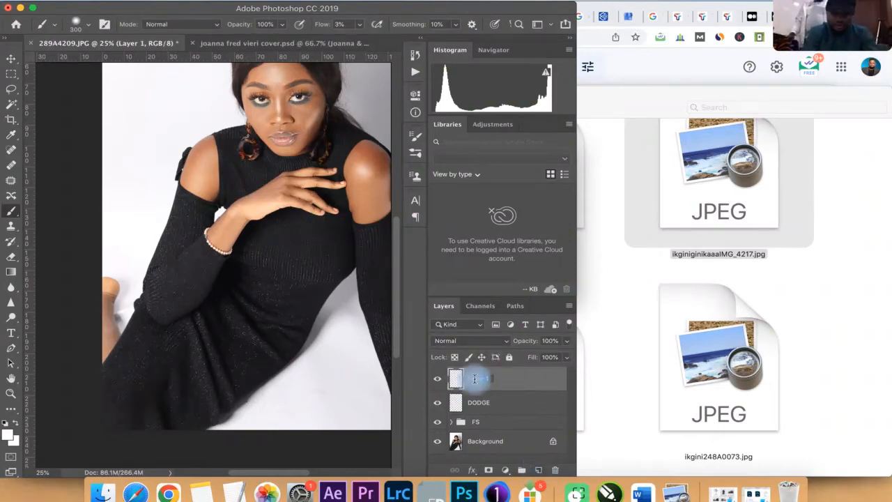
text(B)
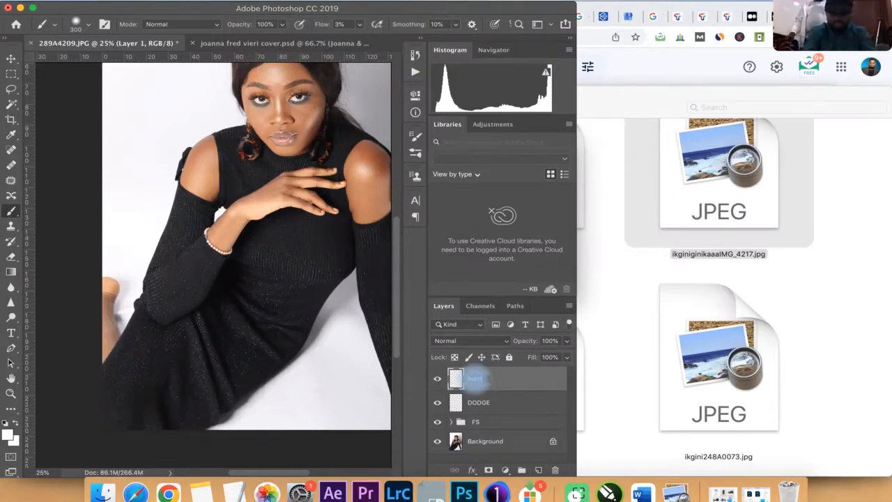
text(urn)
key(BackSpace)
key(BackSpace)
key(BackSpace)
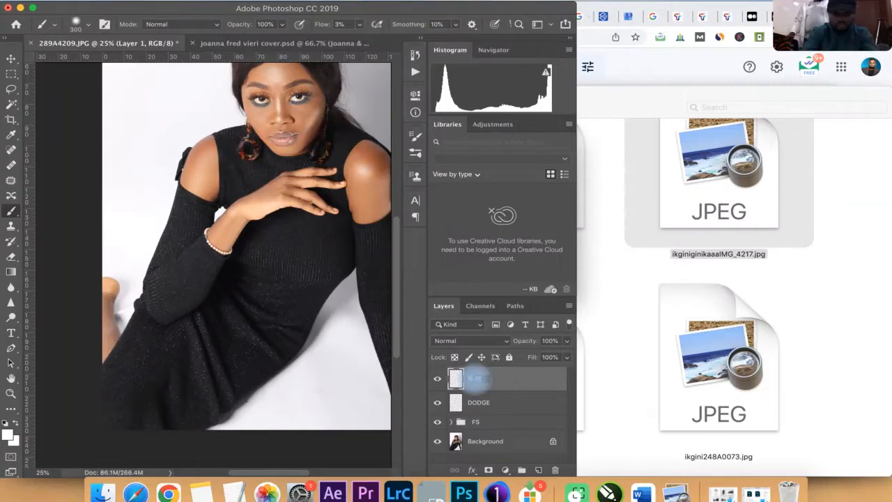
key(Return)
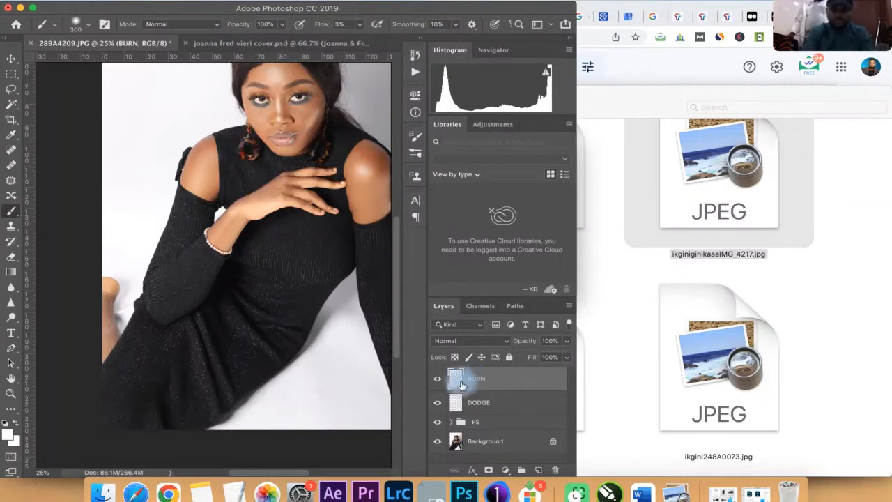
click(471, 341)
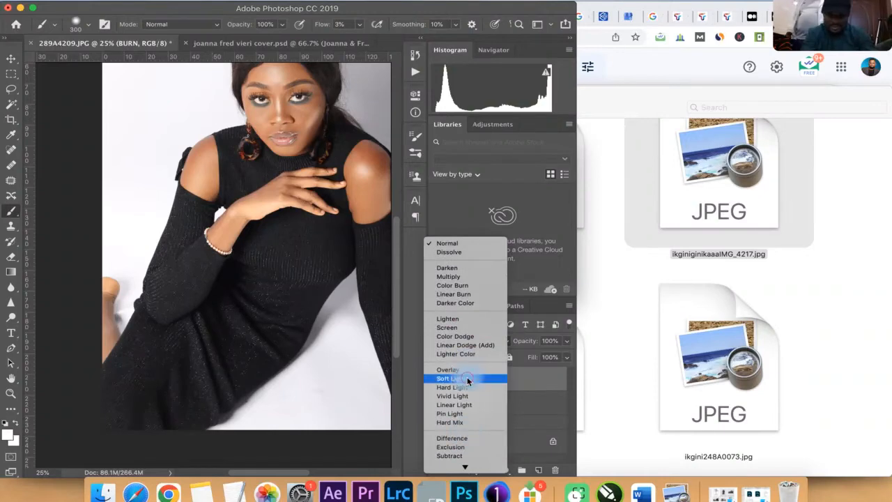
click(467, 380)
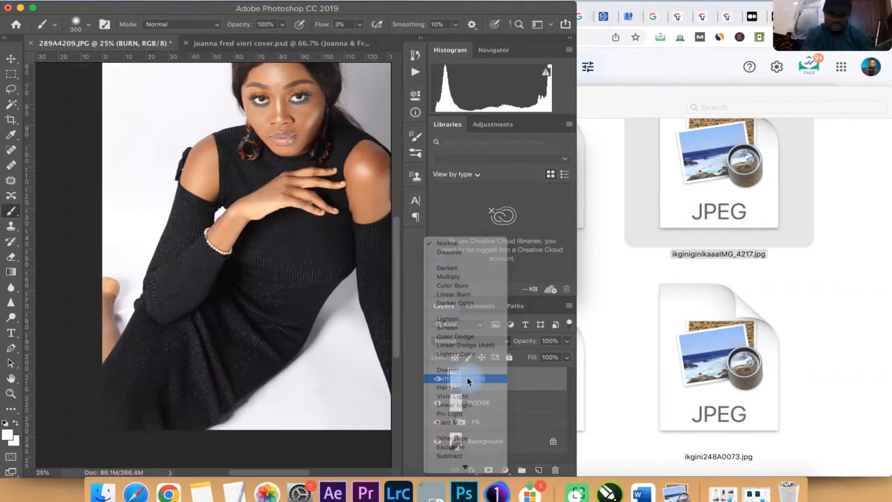
- Change the foreground colour to black for painting on the BURN layer
click(8, 437)
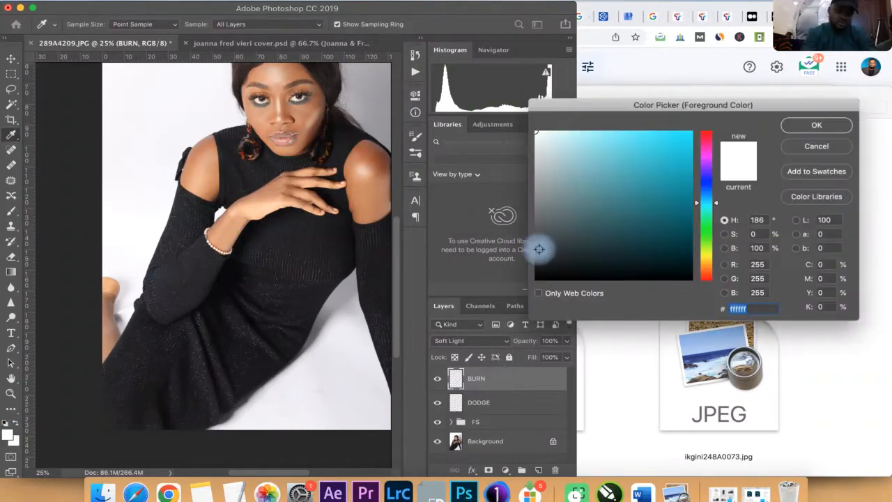
click(565, 250)
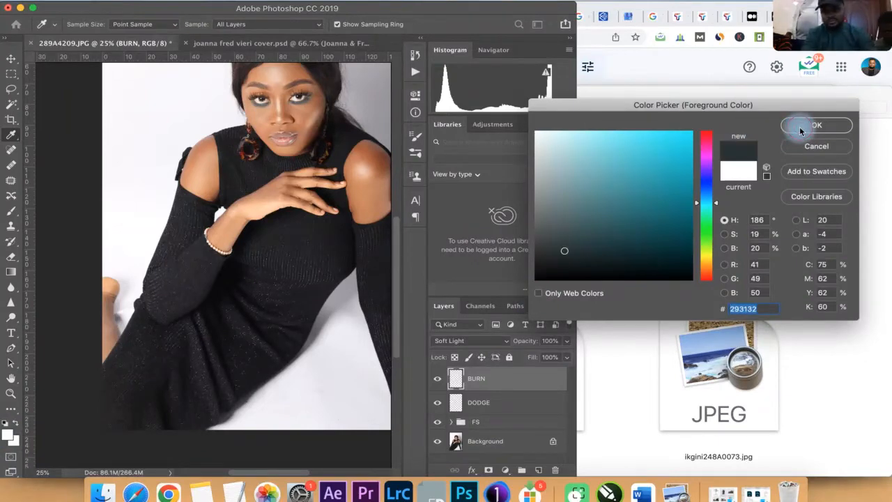
click(800, 127)
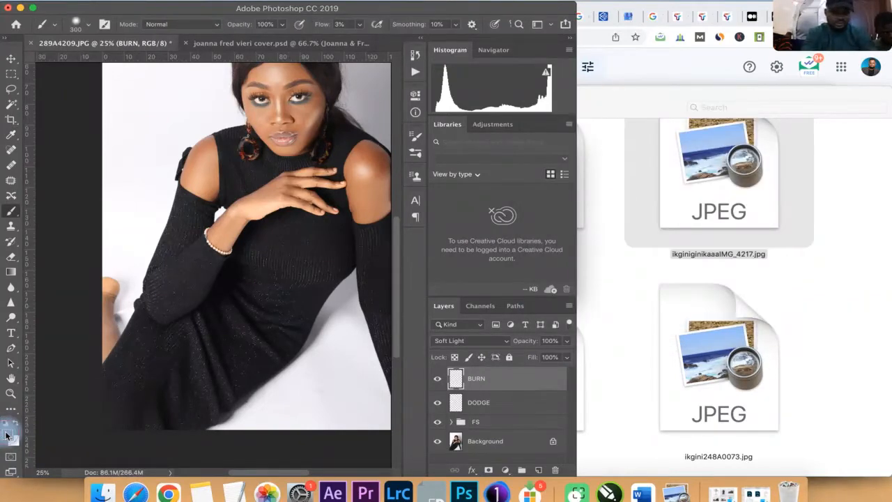
drag(627, 248, 622, 286)
click(818, 127)
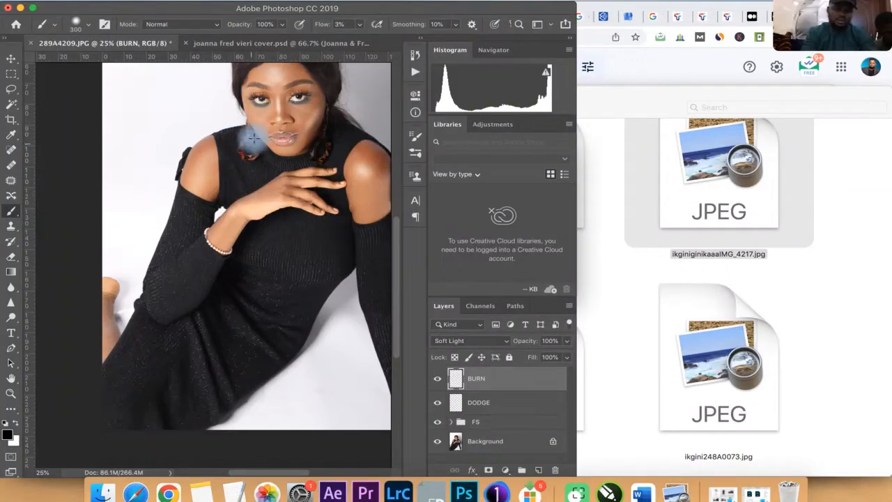
- Examine the forehead, nose and cheeks up close to decide which areas of the face need darkening
key(space)
drag(275, 115, 226, 212)
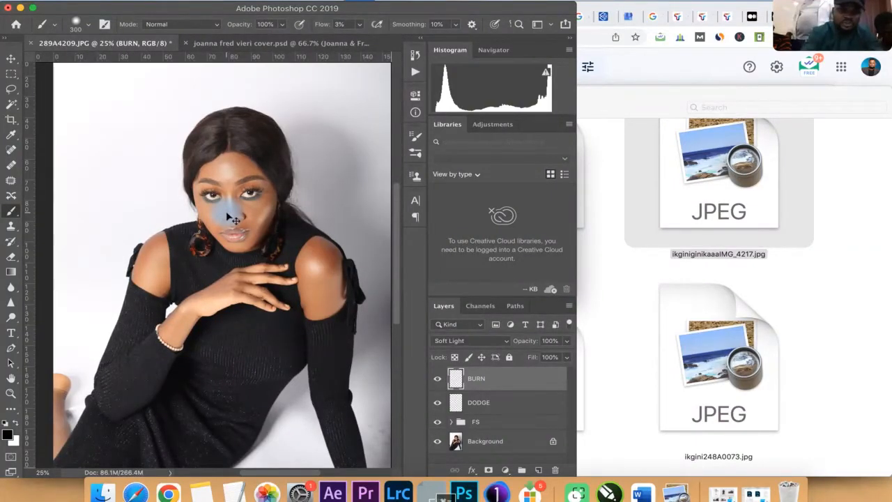
scroll(232, 218, up, 2)
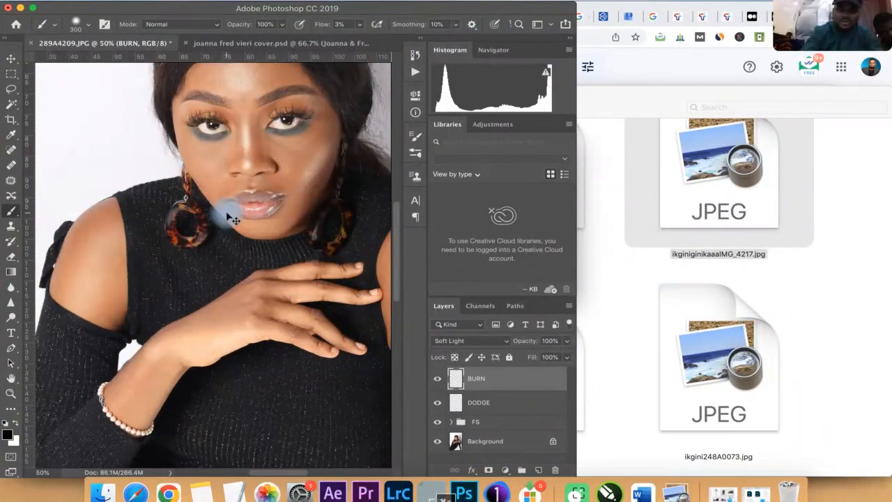
scroll(272, 149, up, 1)
key(space)
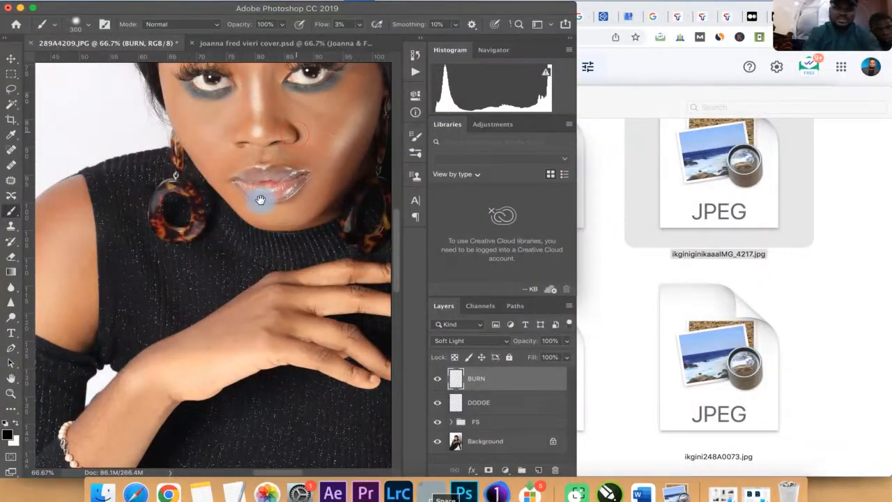
drag(239, 255, 238, 287)
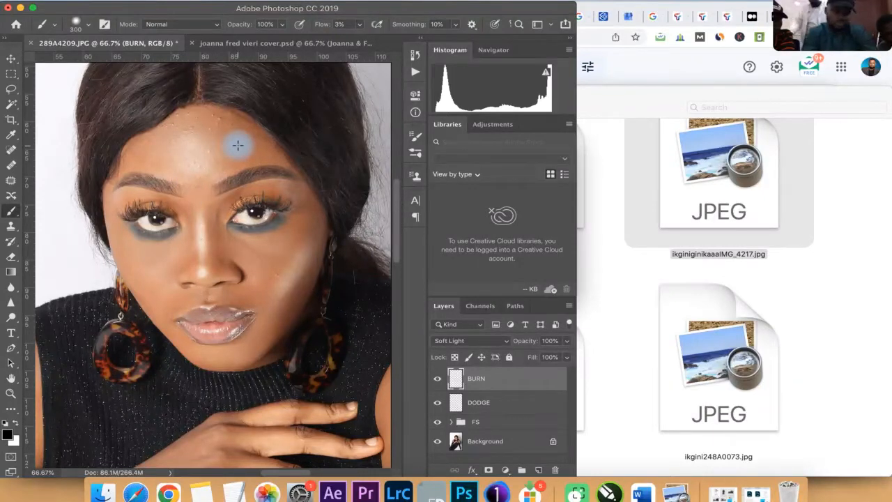
mouse_move(237, 145)
mouse_down()
mouse_move(182, 161)
mouse_move(288, 272)
mouse_up()
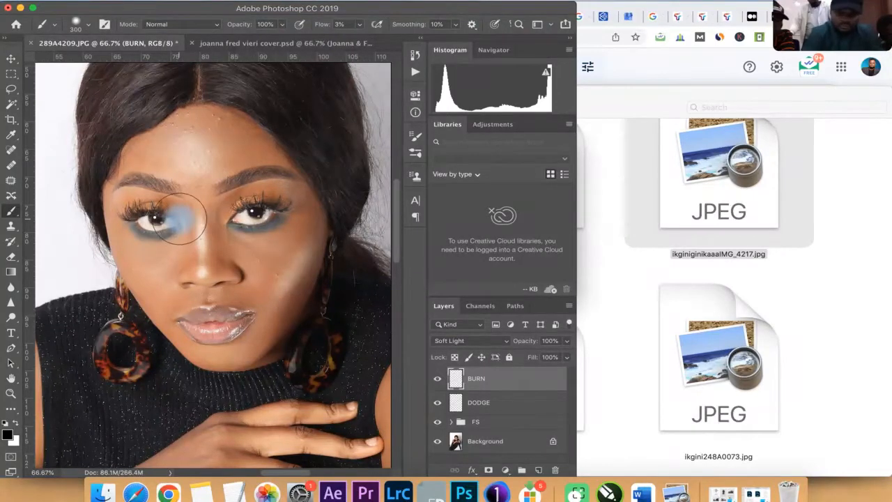
key(v)
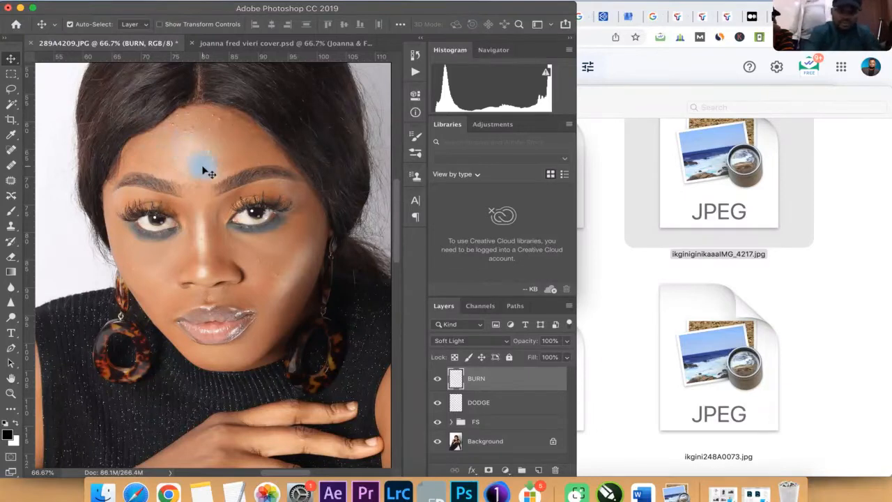
- Burn the outer forehead with a 200 px brush and the shadowed cheek down to the jaw with a 175 px brush, both at 3% flow
key(b)
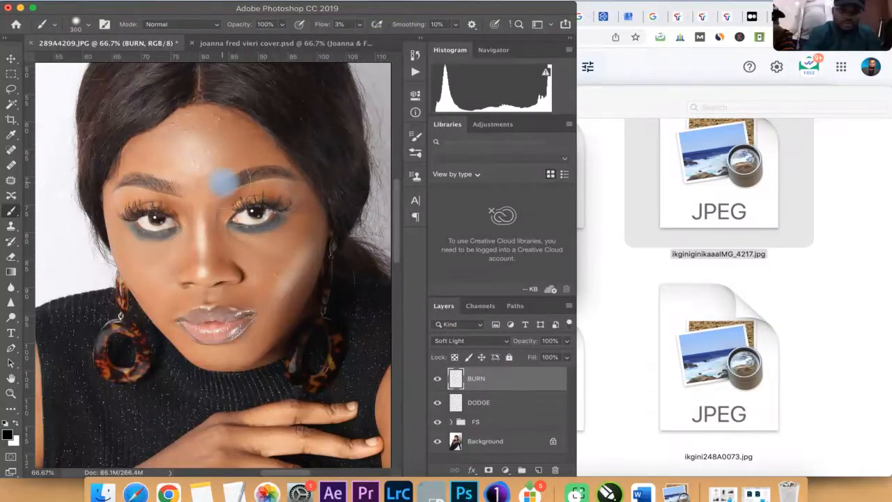
key(bracketleft)
key(bracketleft)
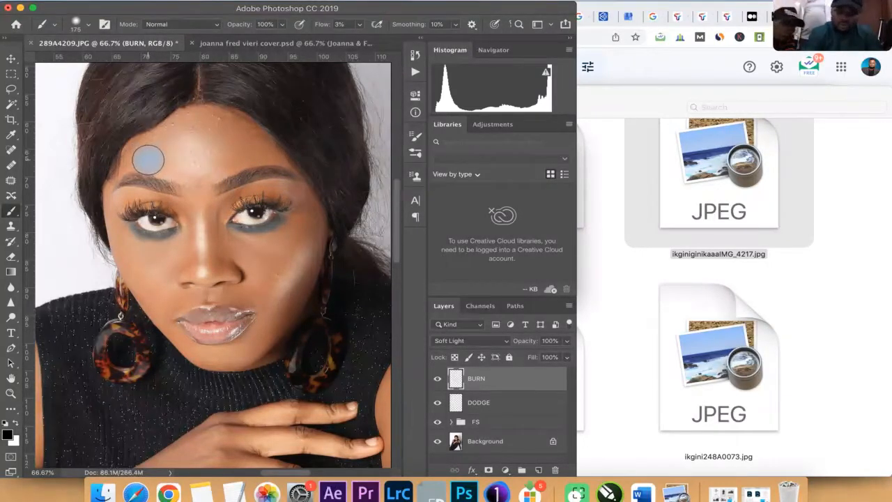
key(bracketright)
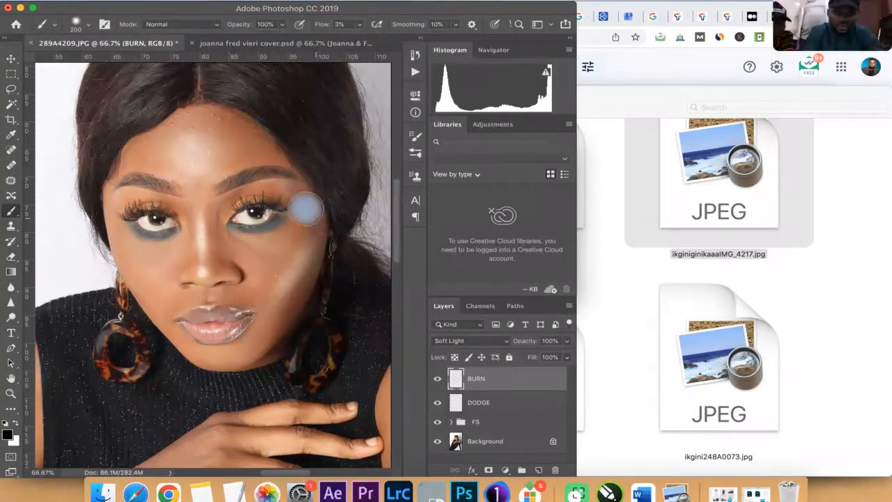
key([)
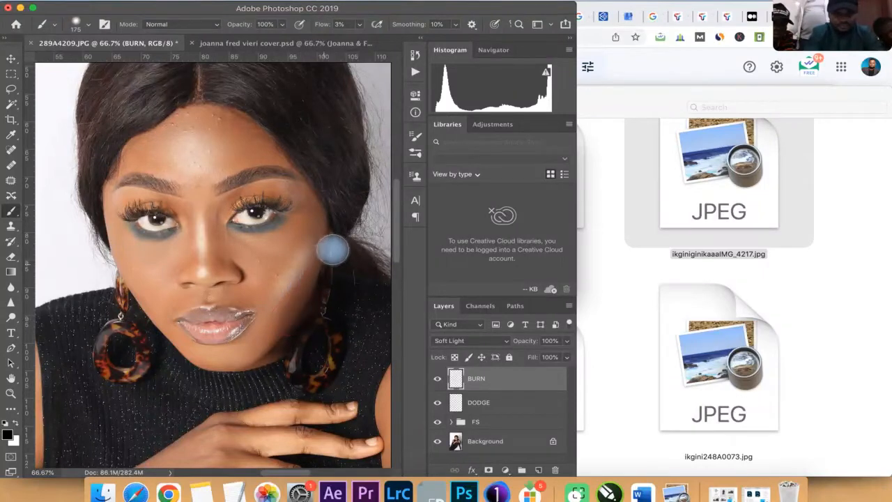
drag(333, 249, 268, 347)
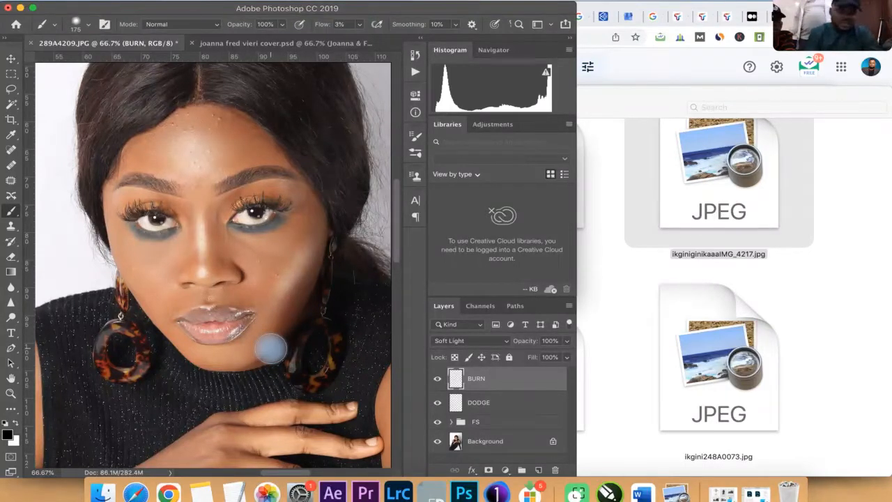
- Burn along the sides of the nose and around the nostrils with an 80 px brush at 3% flow
key([)
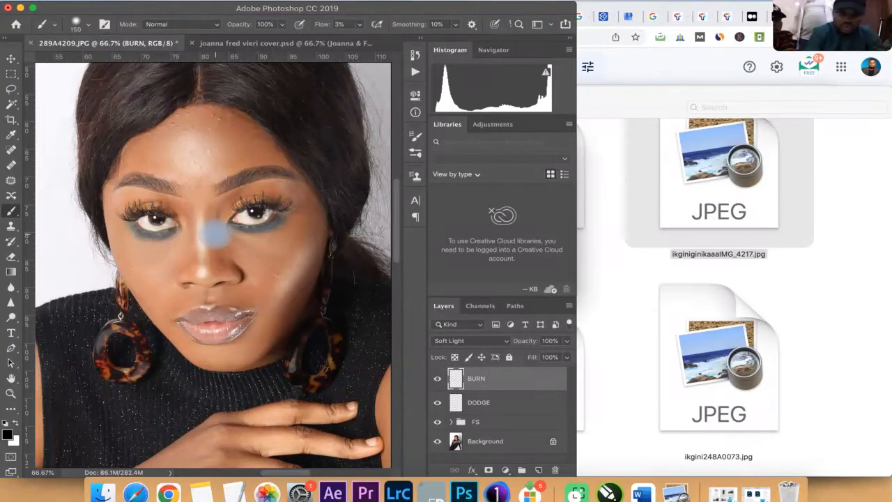
key([)
key([)
key([)
key(super+plus)
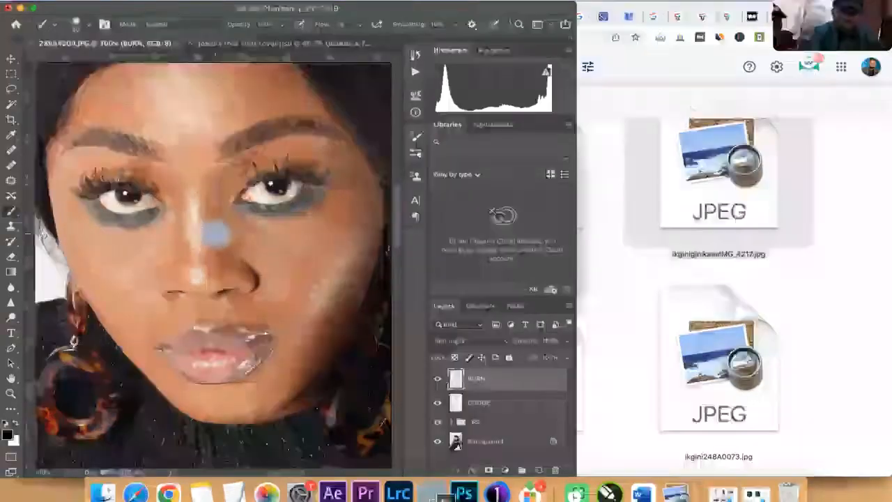
key([)
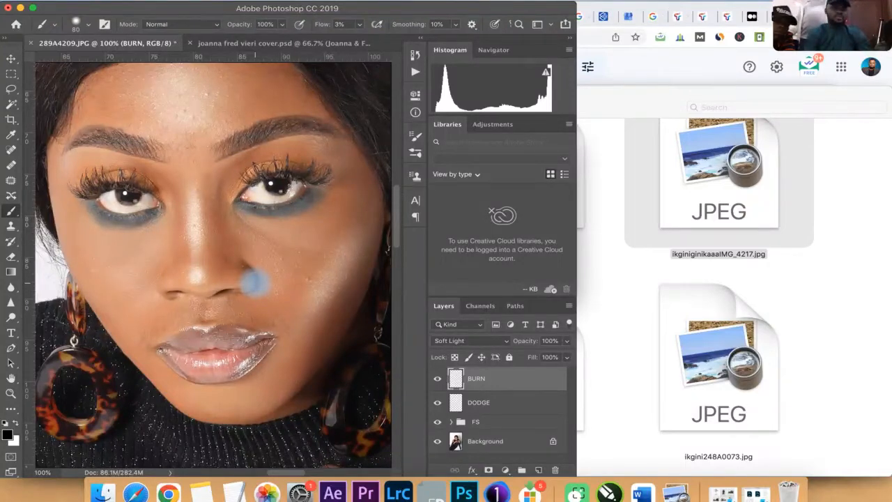
- Burn the bare shoulder and forearm of the bracelet arm, using a 250 px brush and a 200 px brush for the forearm
key(super+minus)
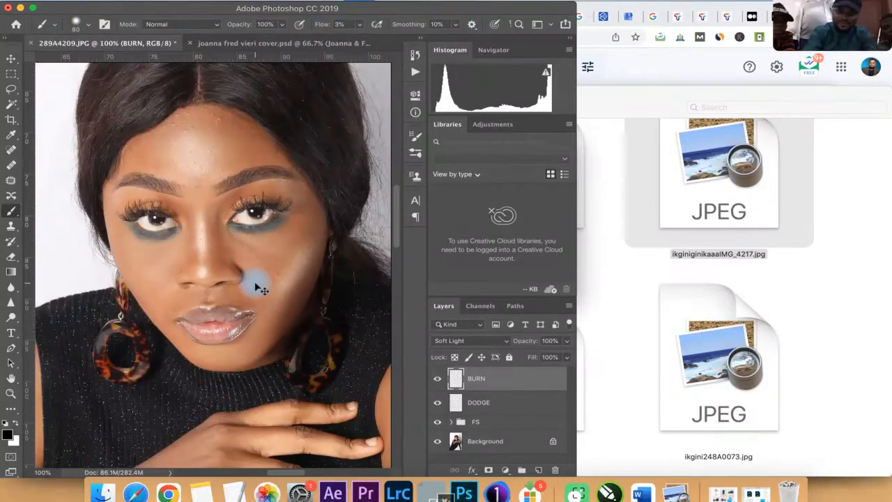
key(super+minus)
key(super+minus)
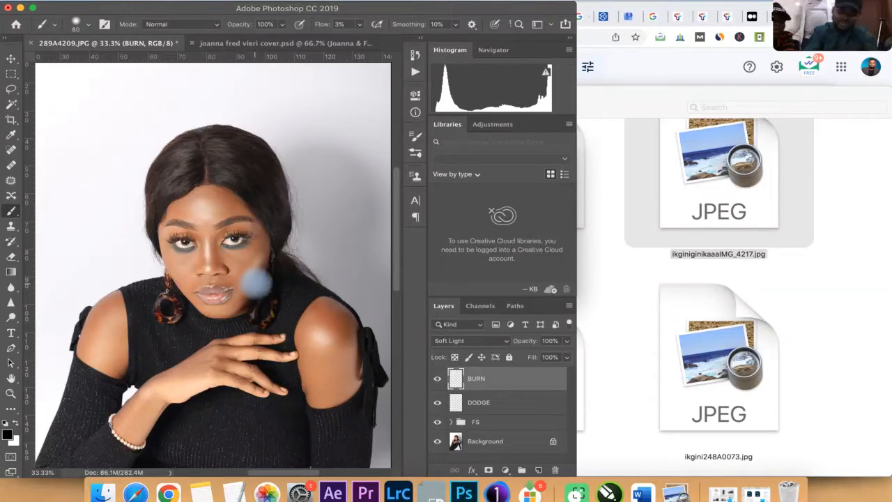
key(z)
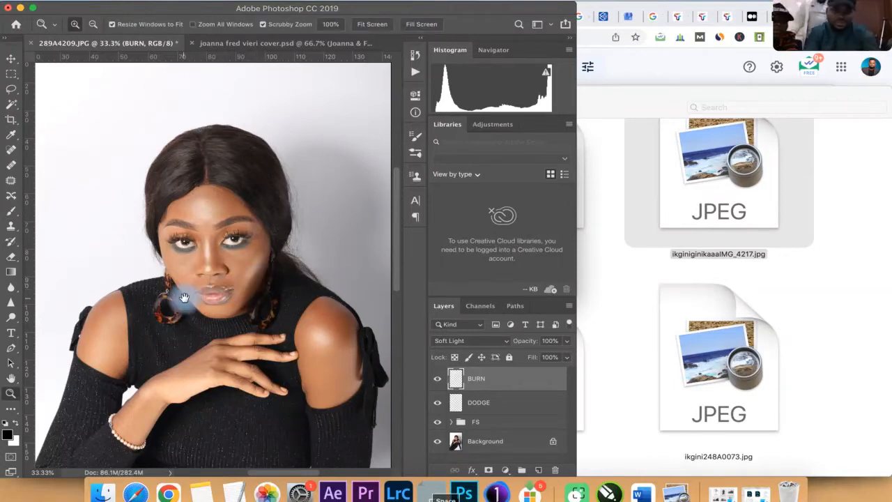
drag(140, 328, 196, 244)
key(super+equal)
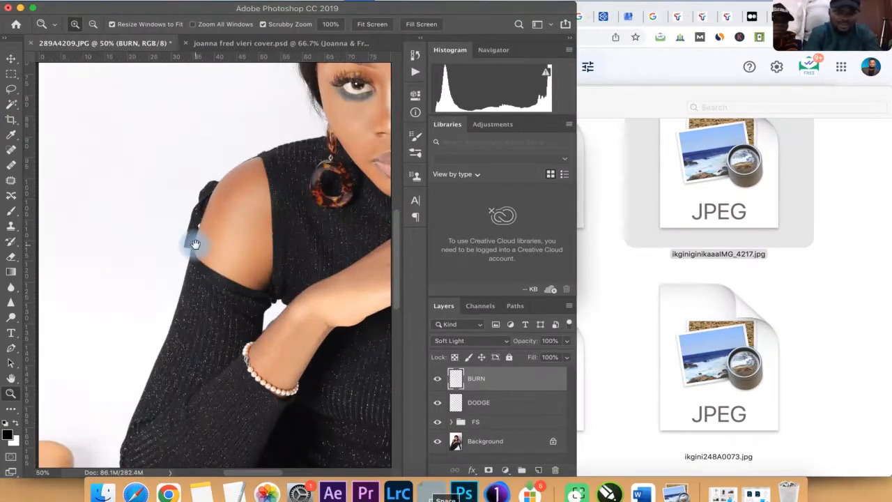
key(b)
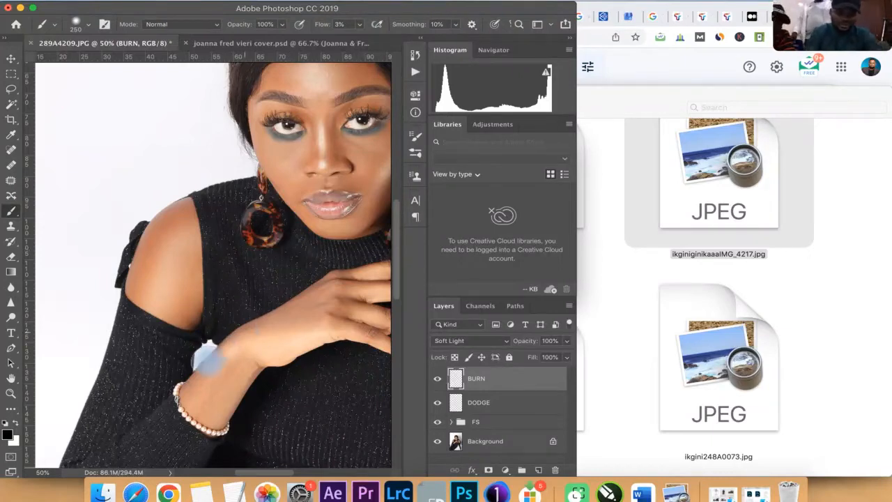
key(bracketleft)
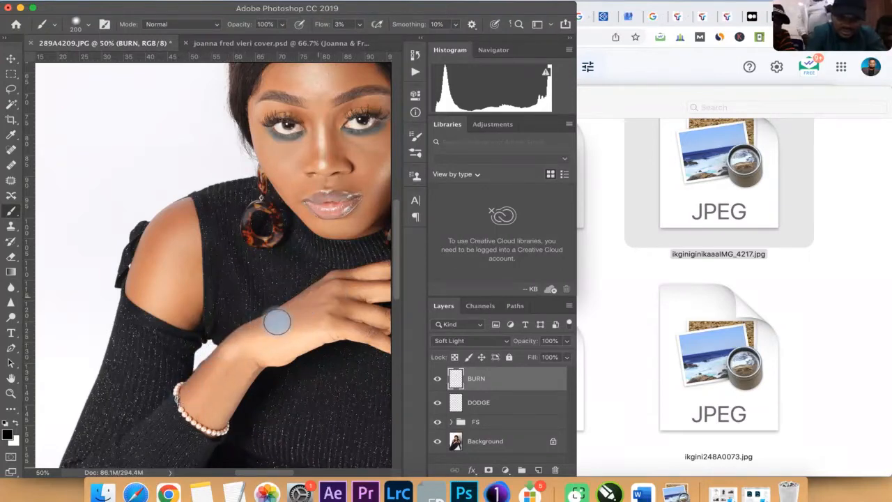
- Darken the edges of the other bare shoulder and upper arm with a 300 px brush at 3% flow
key(space)
mouse_move(322, 312)
mouse_down()
mouse_move(174, 293)
mouse_move(132, 257)
mouse_up()
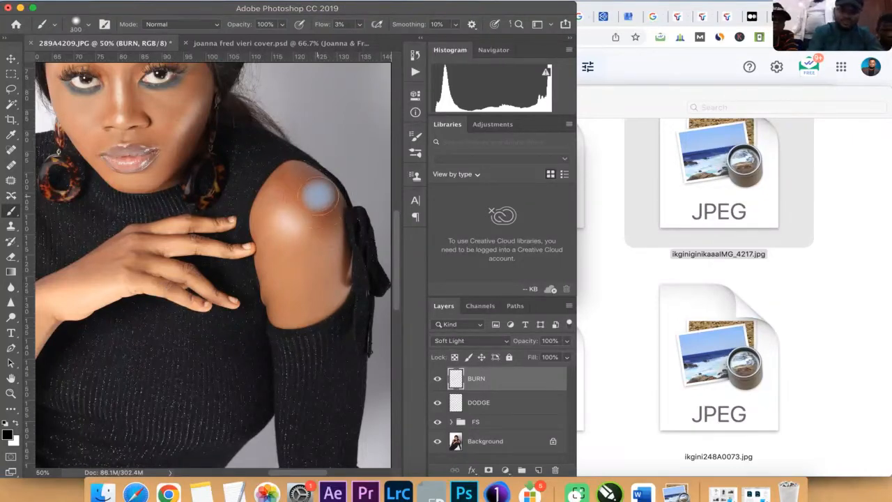
mouse_move(318, 195)
mouse_down()
mouse_move(289, 177)
mouse_move(325, 211)
mouse_move(334, 295)
mouse_move(313, 213)
mouse_move(291, 180)
mouse_move(311, 174)
mouse_move(340, 238)
mouse_move(344, 278)
mouse_move(323, 323)
mouse_move(298, 336)
mouse_move(285, 315)
mouse_up()
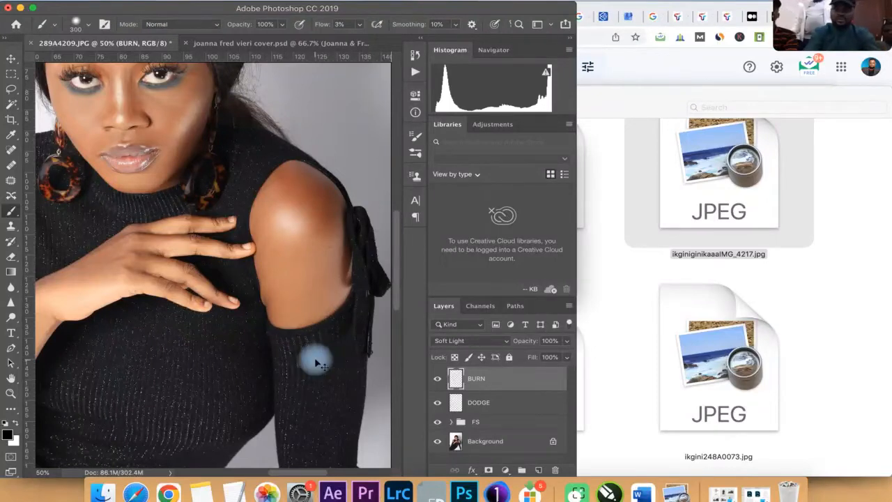
- Group the DODGE and BURN layers together
key(super+minus)
key(super+minus)
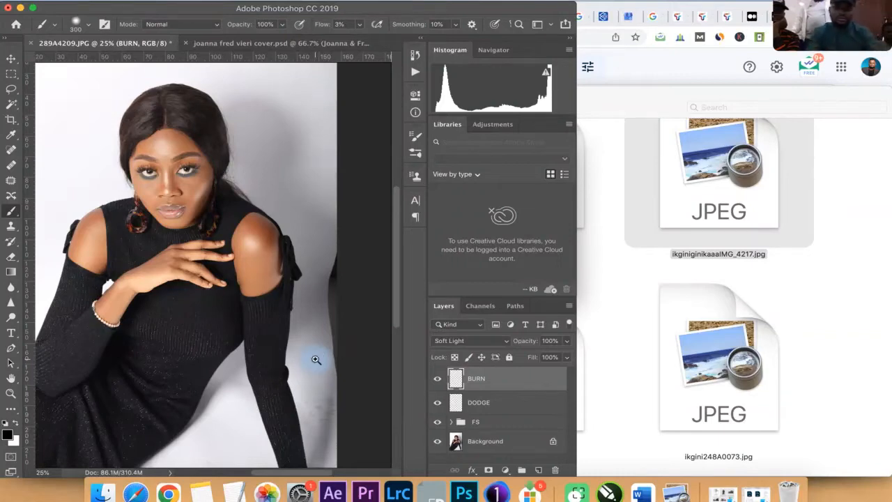
key(z)
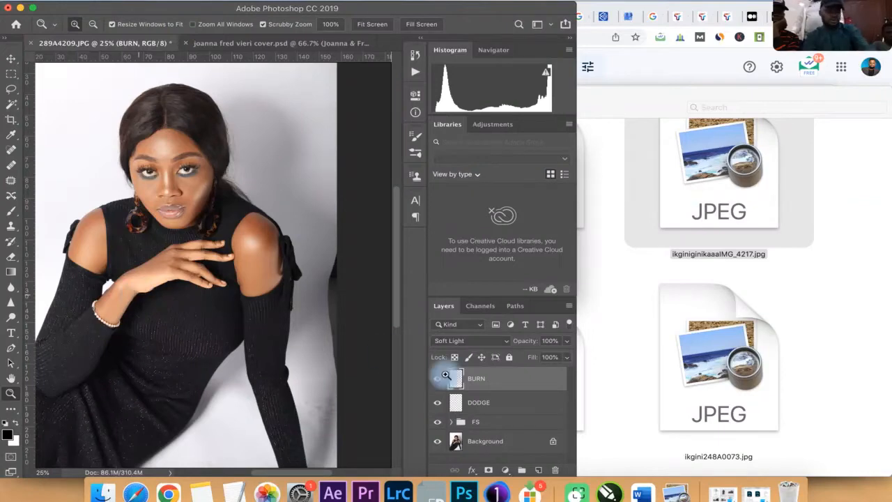
shift+click(507, 412)
key(super+g)
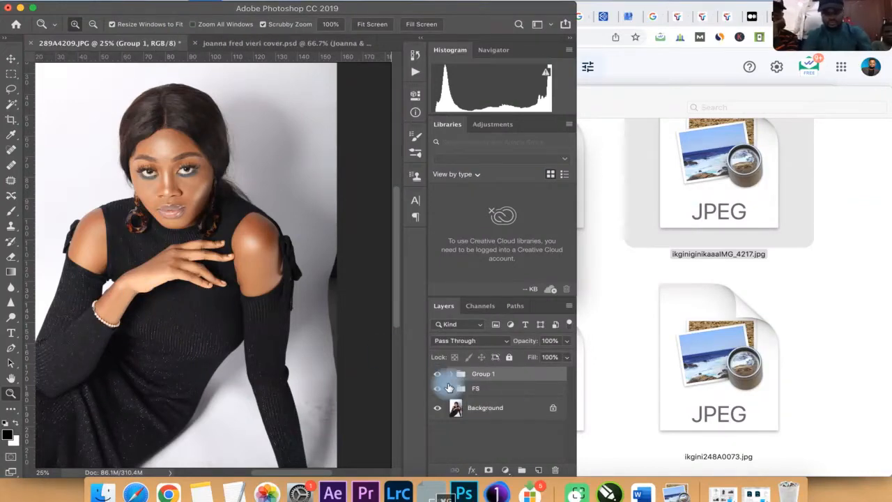
- Compare the whole portrait with and without the dodge-and-burn group
click(439, 378)
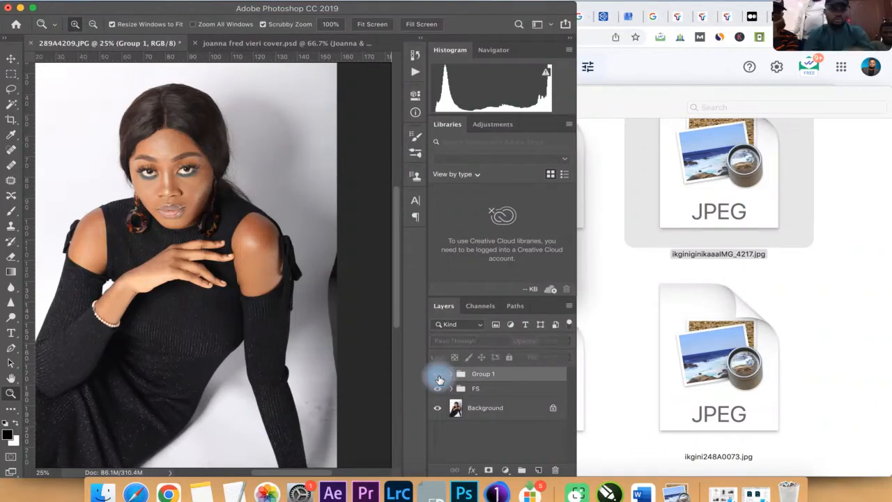
click(439, 378)
click(439, 379)
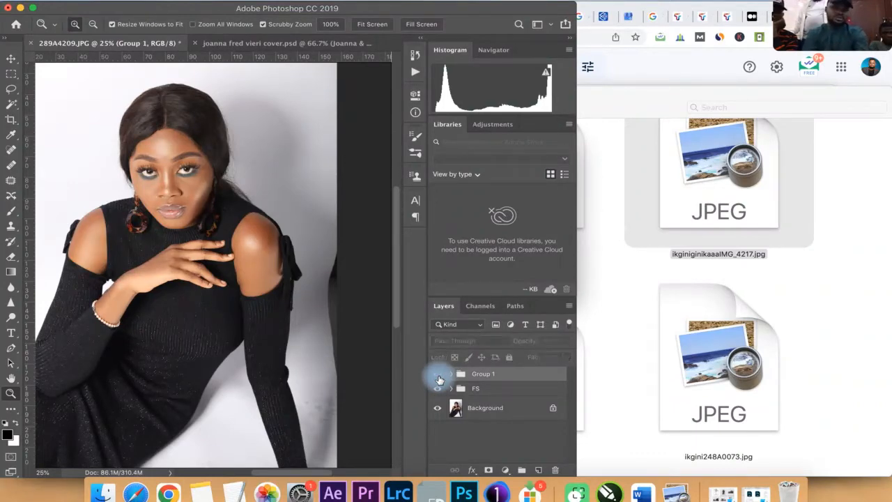
click(439, 378)
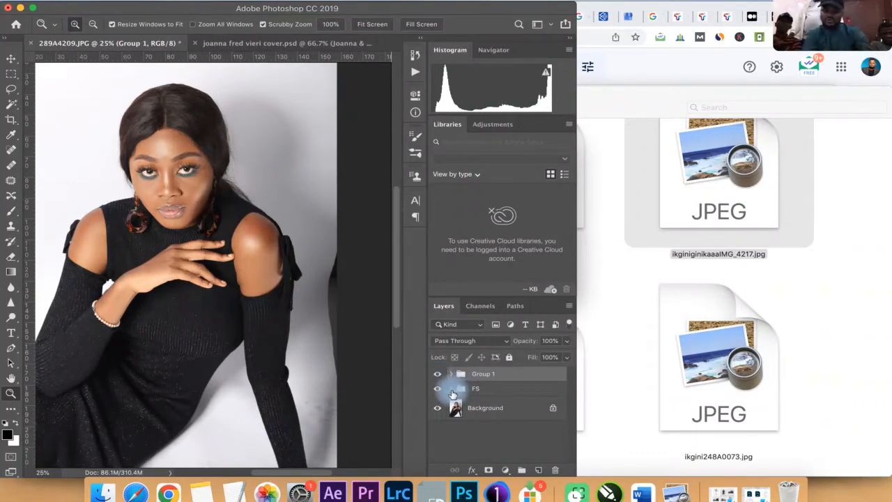
- Select the LOW layer inside the FS group and examine the forehead skin up close
click(451, 390)
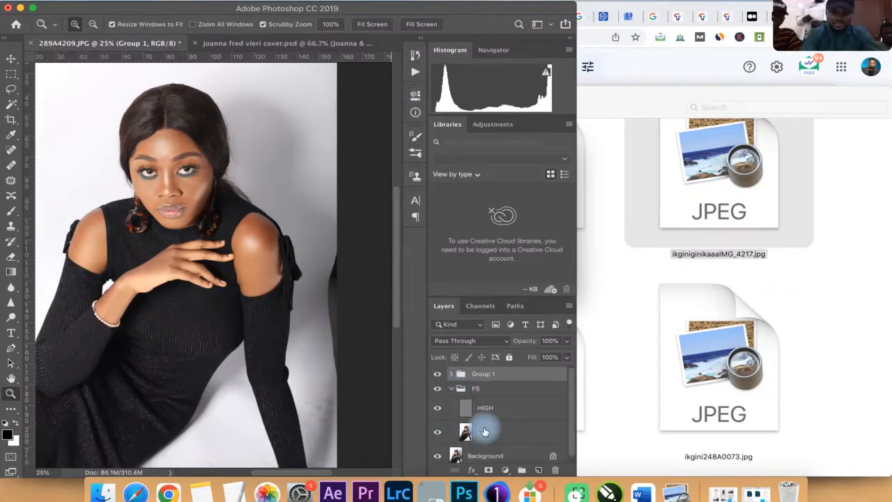
click(484, 431)
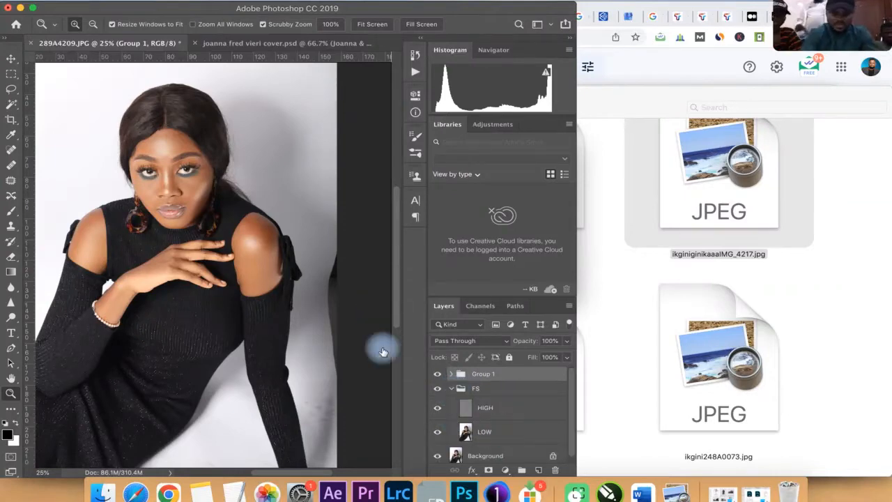
click(145, 139)
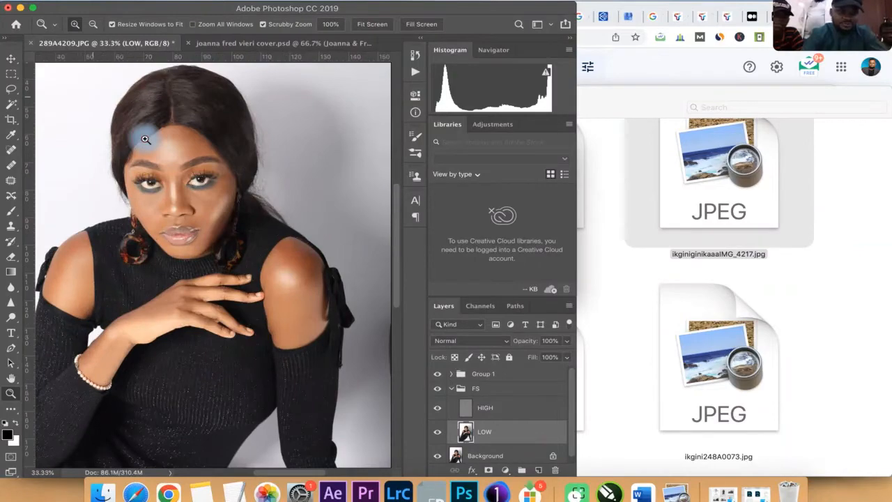
click(145, 139)
click(145, 140)
click(156, 145)
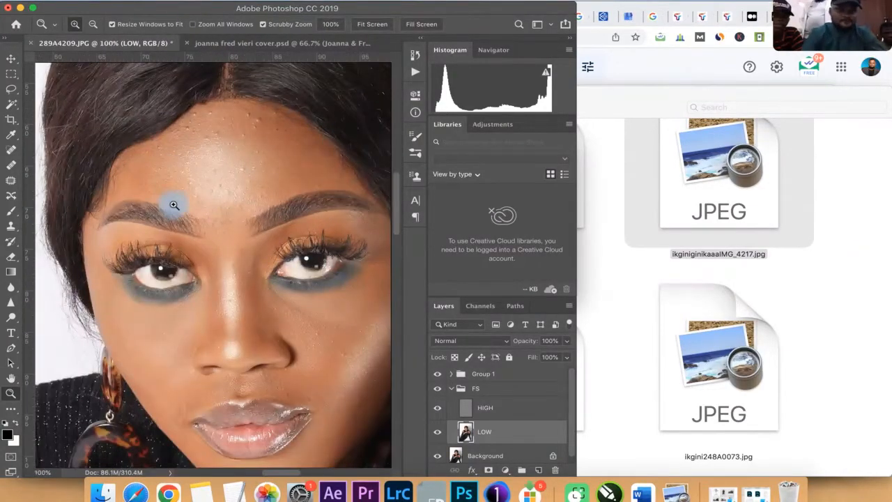
click(213, 167)
click(217, 164)
click(219, 172)
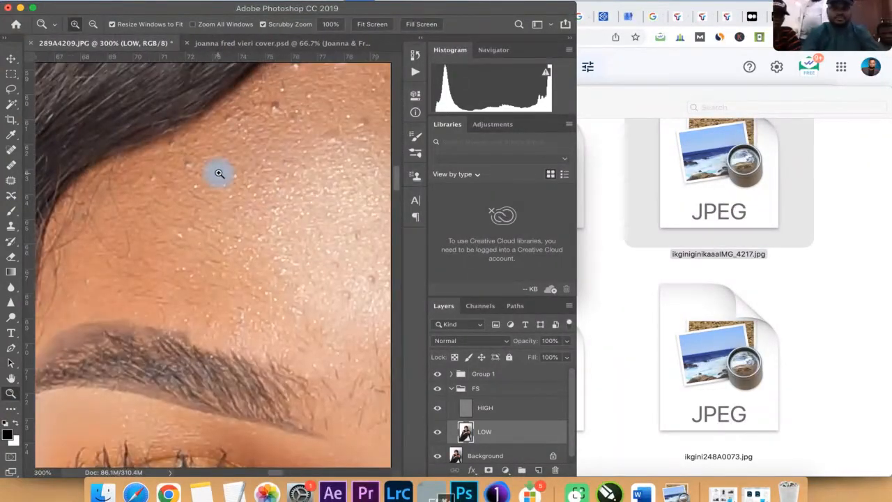
key(super+minus)
click(218, 161)
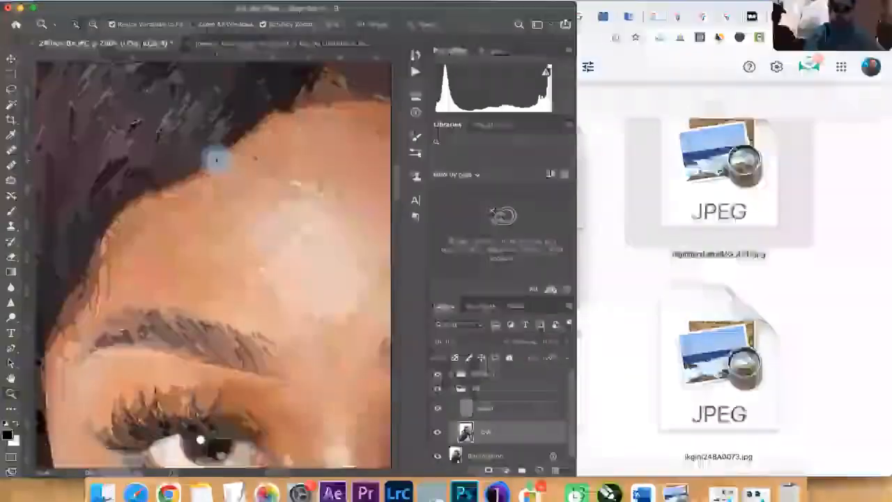
key(super+minus)
key(super+minus)
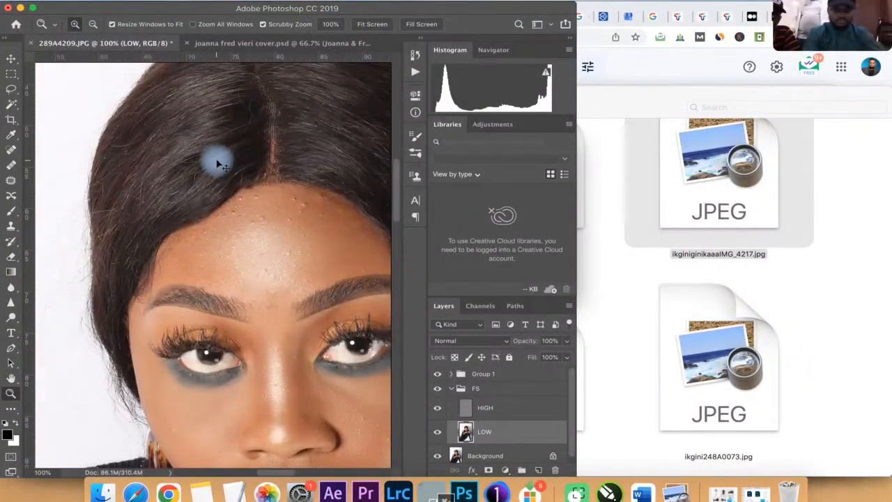
- Set the Lasso feather to 12 px and outline the forehead between the hairline and the eyebrows
drag(224, 233, 162, 220)
key(l)
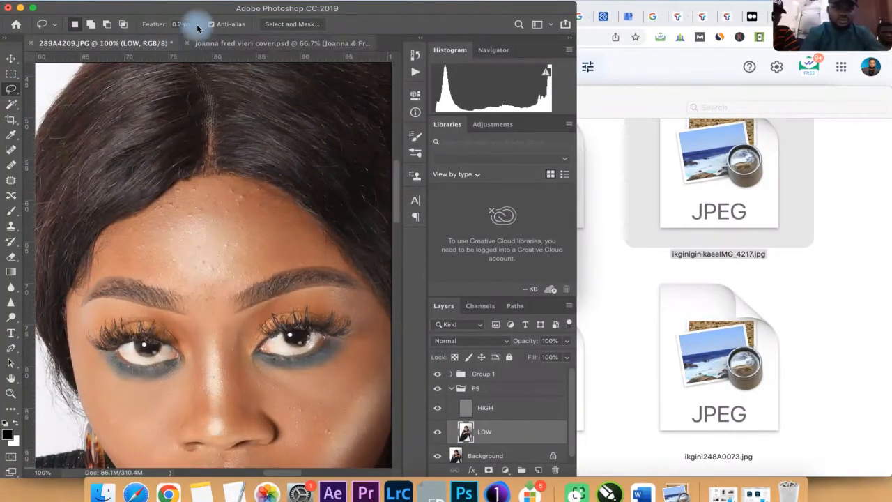
drag(196, 25, 144, 25)
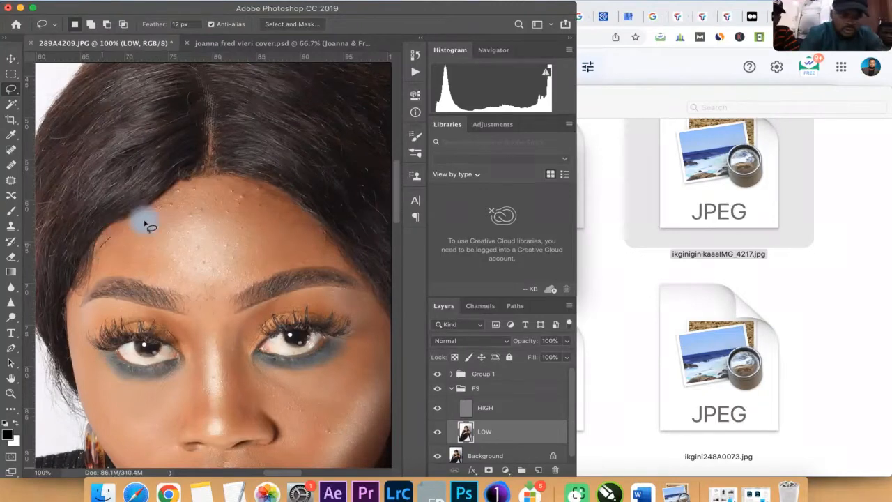
mouse_move(146, 224)
mouse_down()
mouse_move(199, 191)
mouse_move(221, 193)
mouse_move(270, 208)
mouse_move(308, 246)
mouse_move(255, 266)
mouse_move(220, 295)
mouse_move(101, 267)
mouse_up()
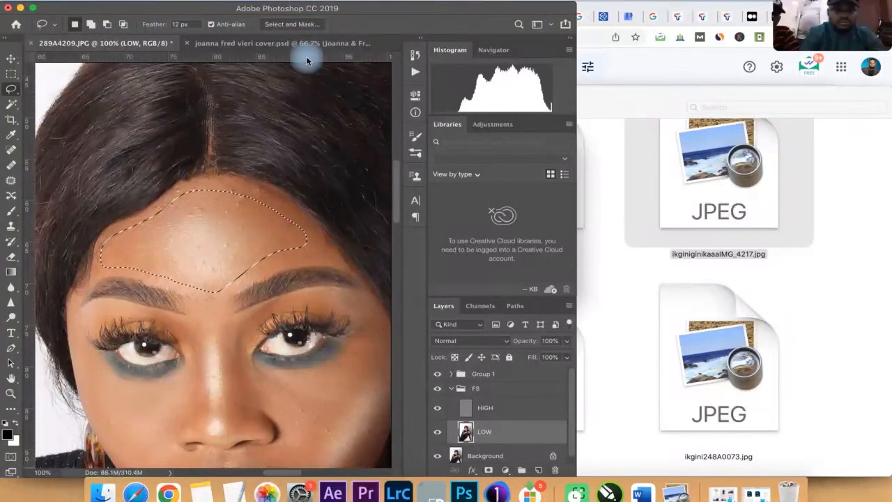
- Smooth the selected forehead skin on the LOW layer with a Gaussian Blur of 30.3 px radius, and clear the selection
click(308, 3)
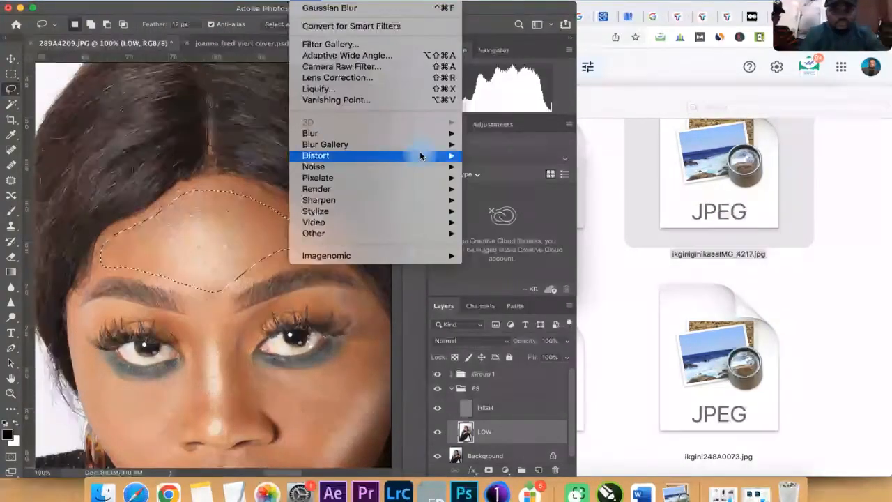
mouse_move(432, 133)
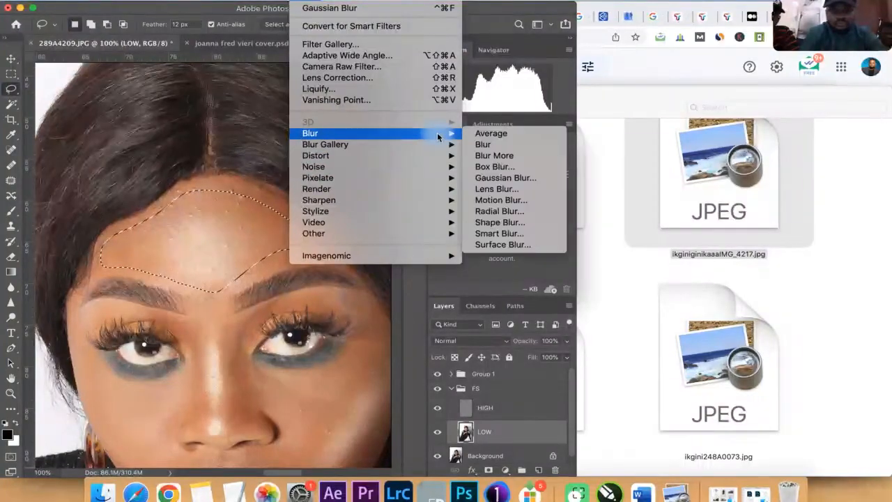
click(513, 180)
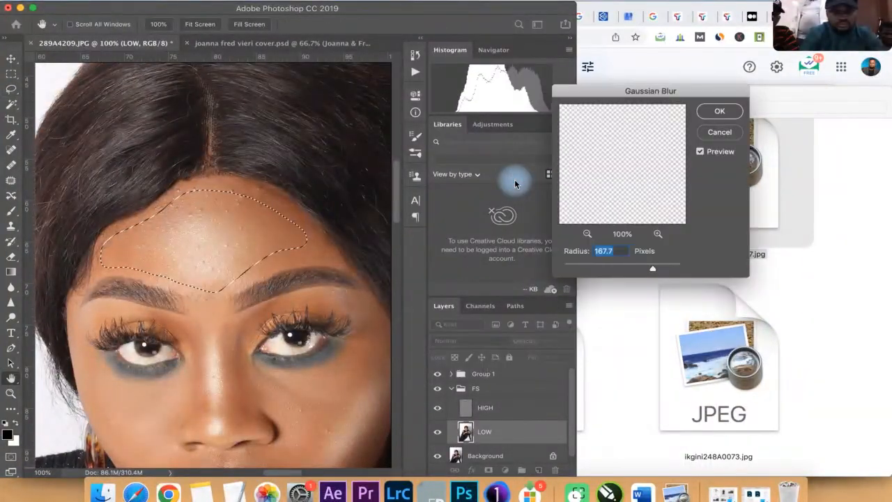
click(604, 263)
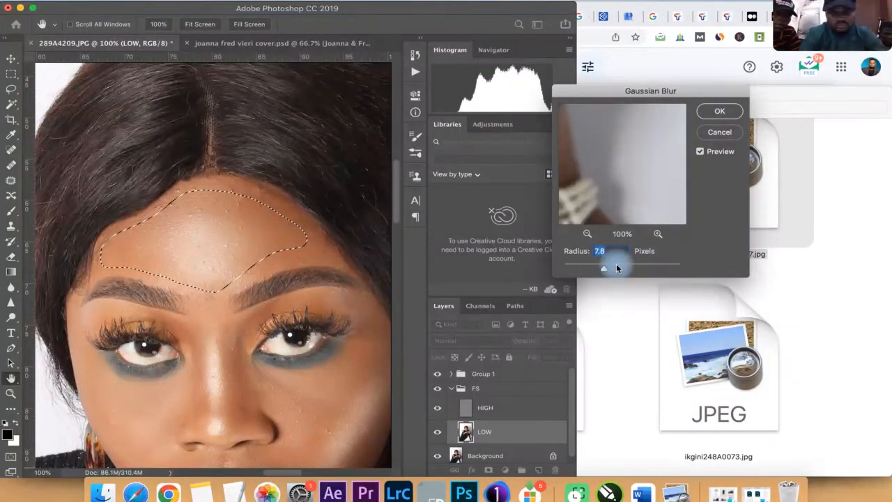
drag(614, 269, 611, 269)
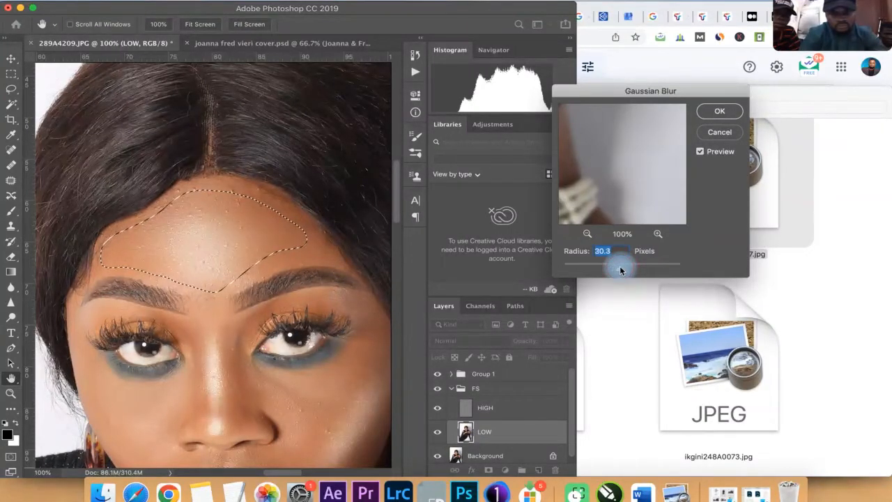
click(725, 113)
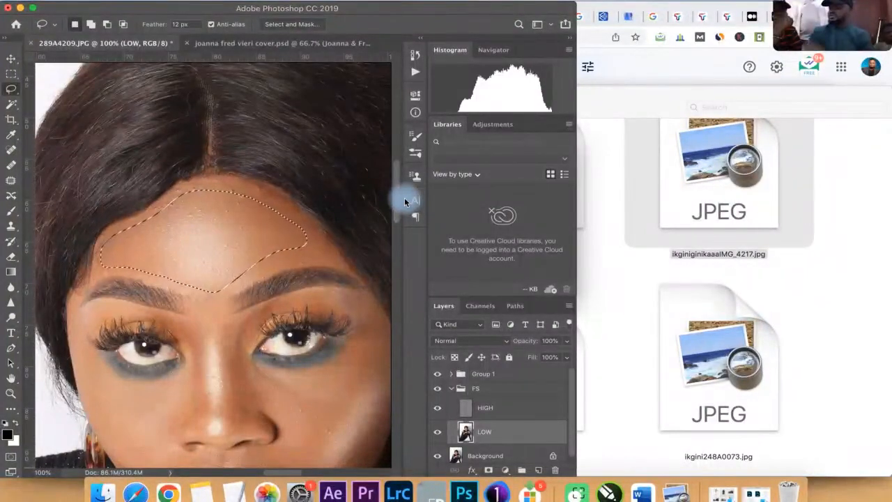
key(super+d)
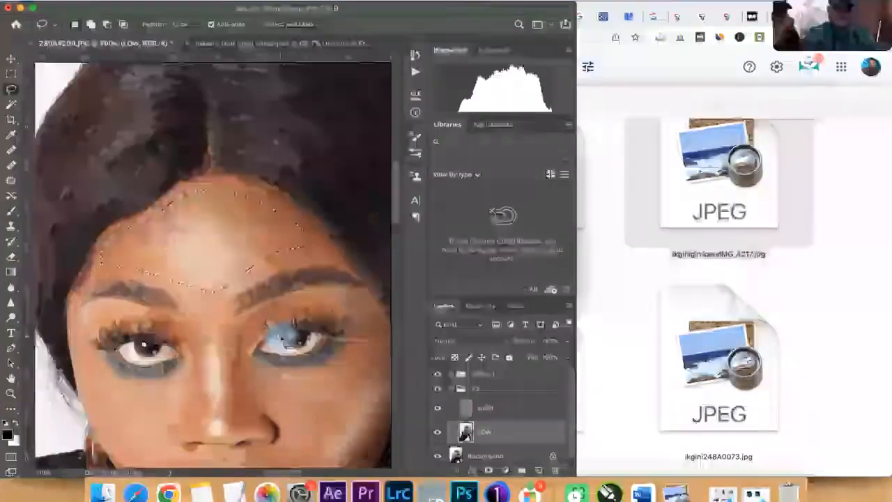
- Outline the cheek on the portrait's left side with the Lasso, from below the eye down to the mouth corner
key(space)
scroll(257, 217, down, 5)
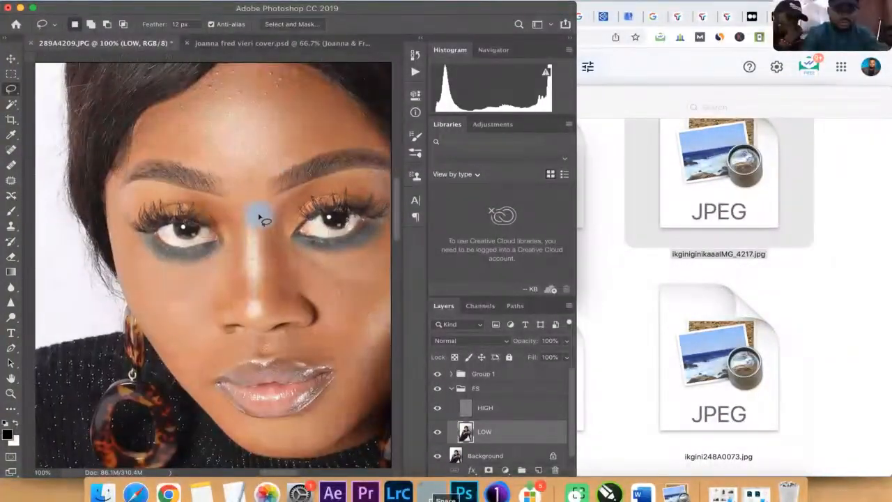
mouse_move(193, 270)
mouse_down()
mouse_move(132, 244)
mouse_move(126, 251)
mouse_move(131, 289)
mouse_move(200, 391)
mouse_move(221, 352)
mouse_move(201, 333)
mouse_move(223, 274)
mouse_move(217, 262)
mouse_move(188, 268)
mouse_up()
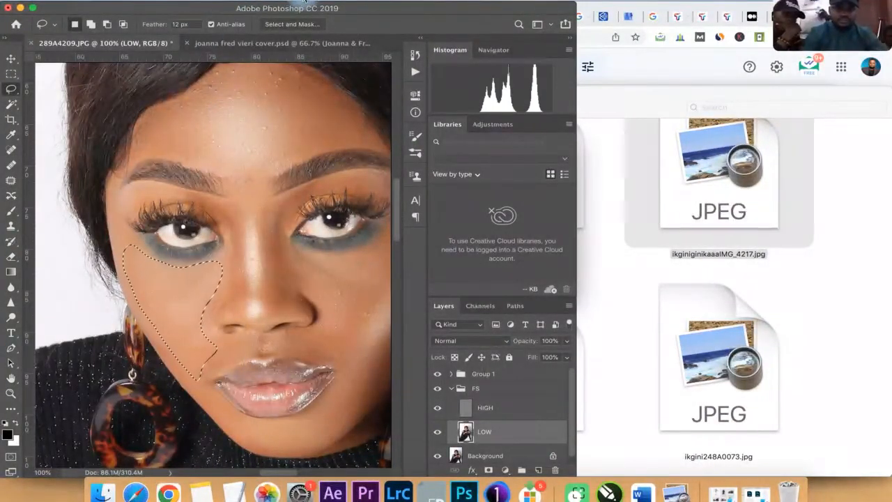
click(304, 0)
mouse_move(430, 142)
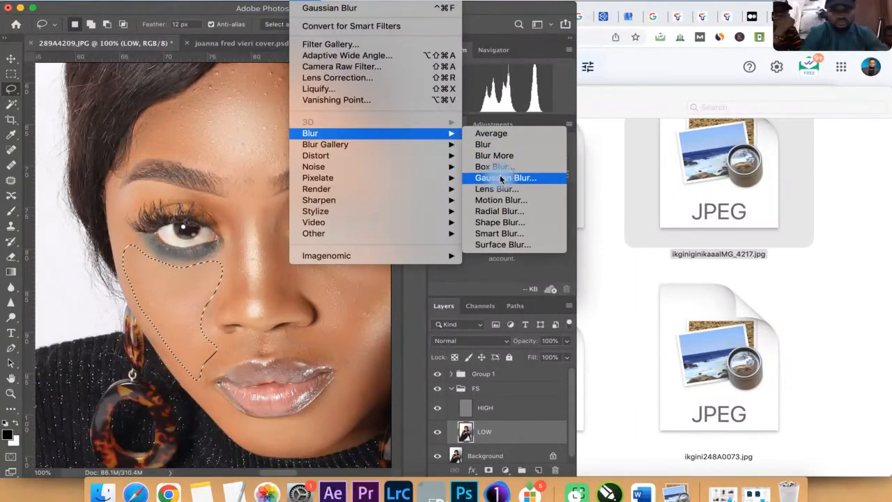
click(501, 179)
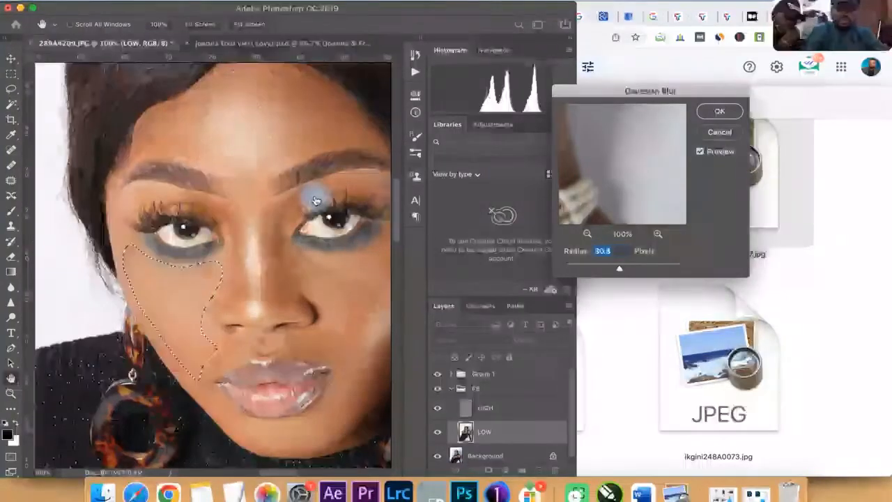
click(722, 135)
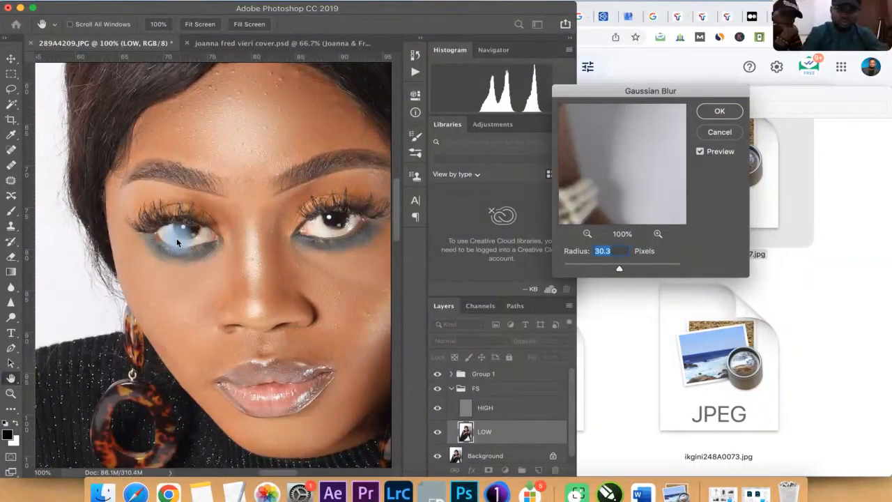
- Trim the cheek selection along the under-eye makeup, soften it with a Gaussian Blur just under 30 px, and deselect
key(alt)
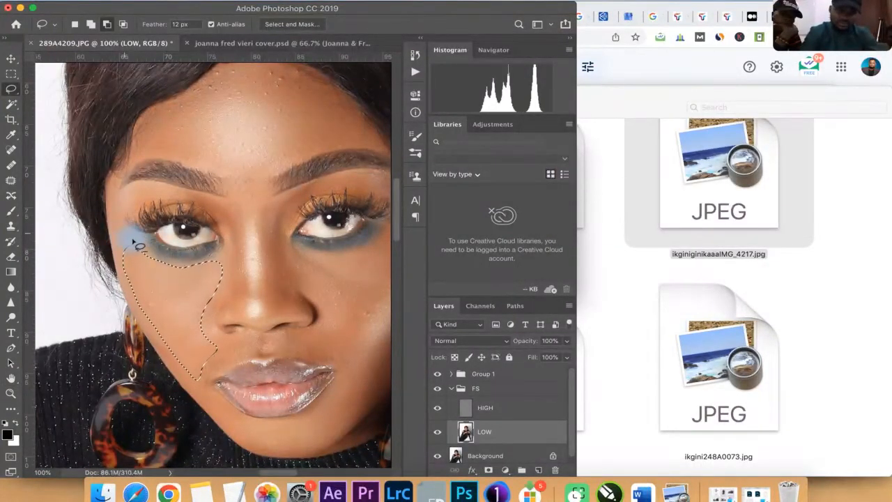
mouse_move(159, 270)
mouse_down()
mouse_move(191, 272)
mouse_move(221, 240)
mouse_up()
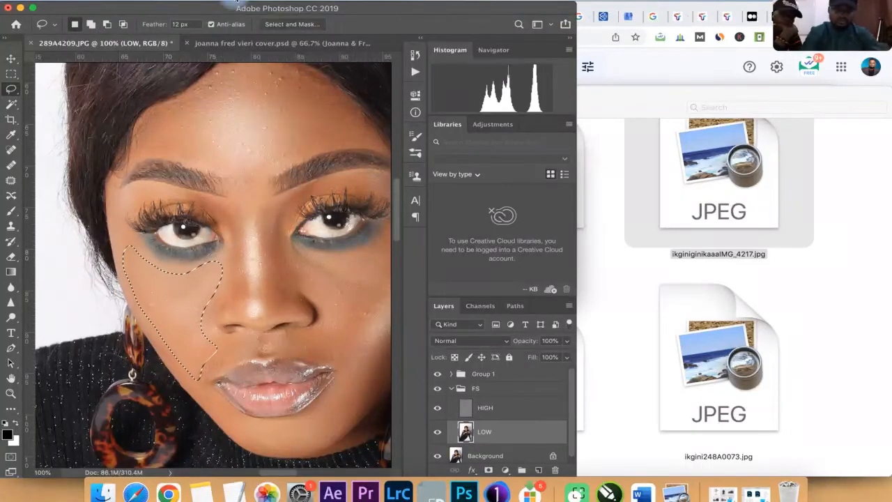
click(305, 2)
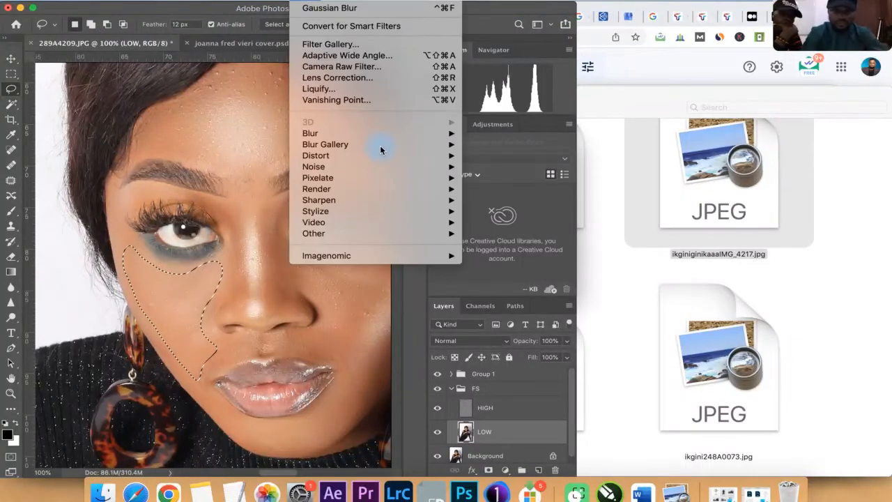
mouse_move(455, 133)
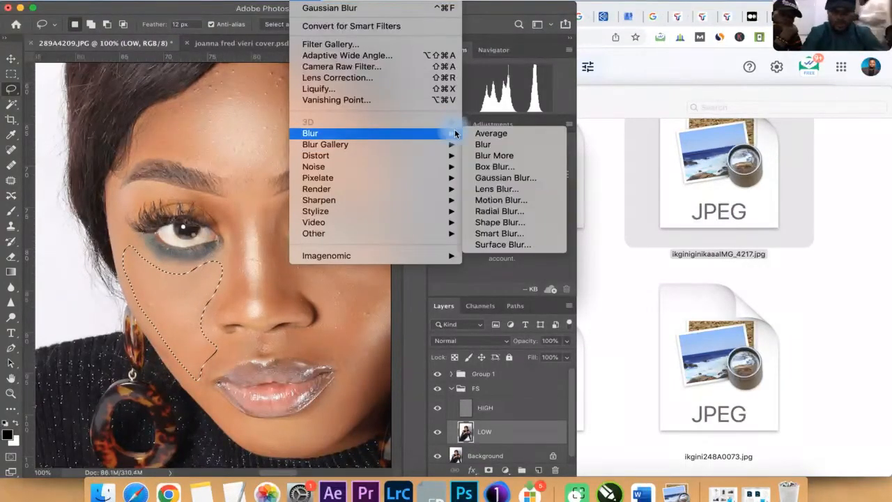
click(530, 178)
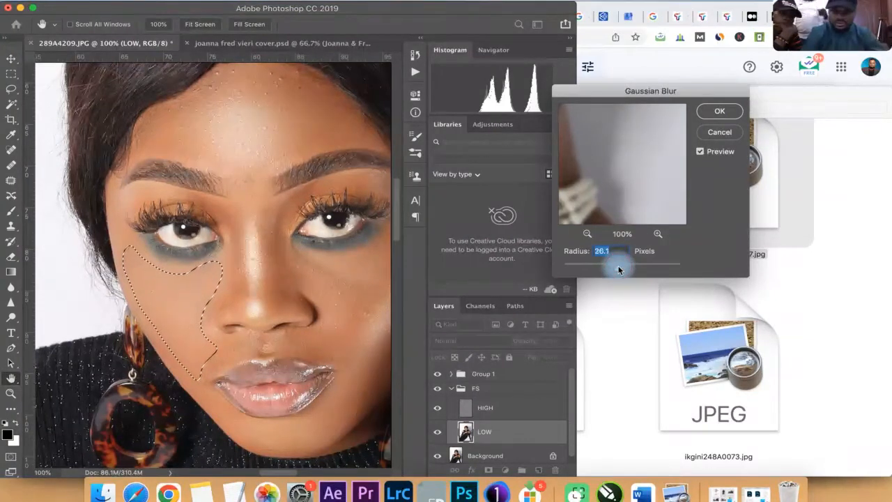
click(721, 113)
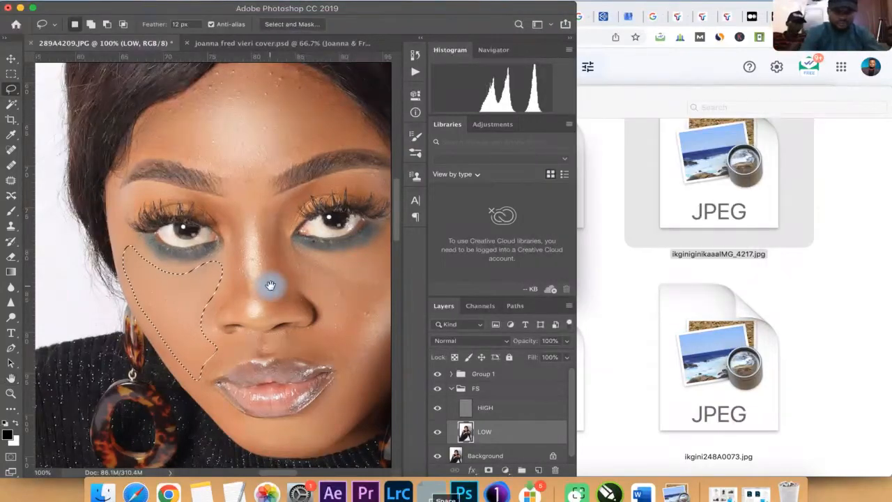
drag(271, 285, 175, 268)
key(super+d)
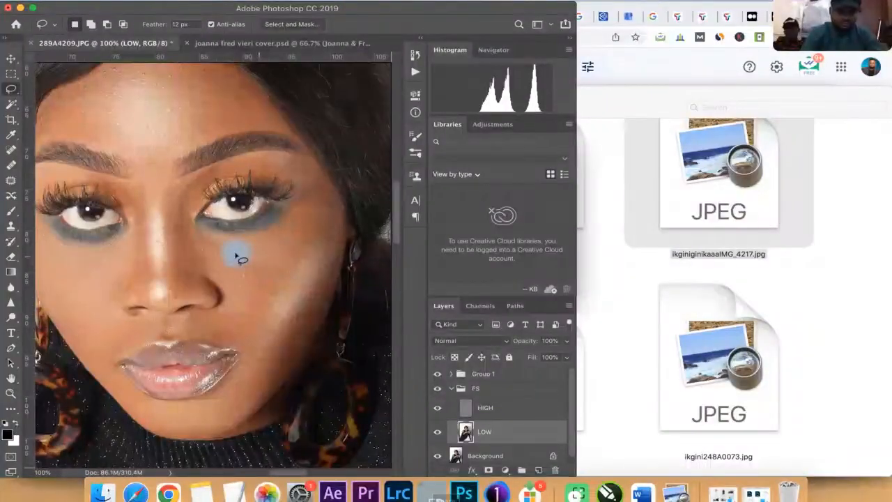
- Outline the inner cheek below the other eye, smooth it with a Gaussian Blur of 28.9 px radius, and deselect
mouse_move(218, 243)
mouse_down()
mouse_move(267, 243)
mouse_move(317, 206)
mouse_move(328, 209)
mouse_move(320, 246)
mouse_move(251, 337)
mouse_move(237, 333)
mouse_move(230, 286)
mouse_move(195, 239)
mouse_up()
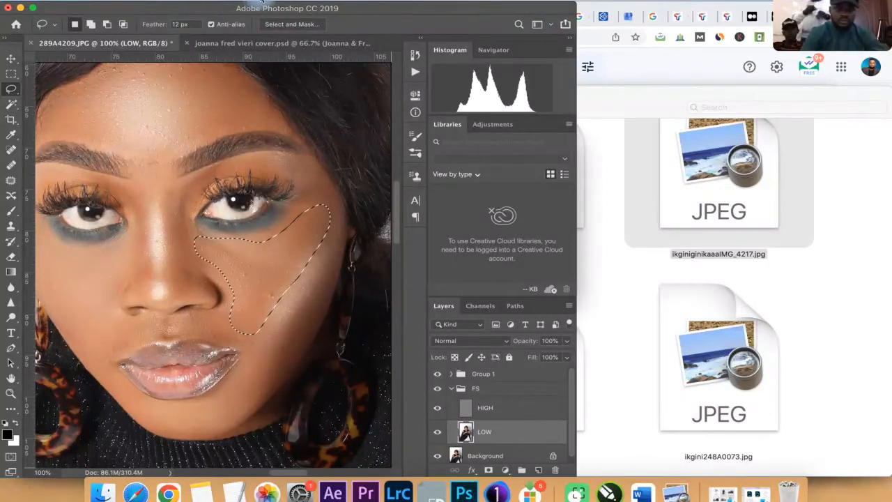
click(305, 0)
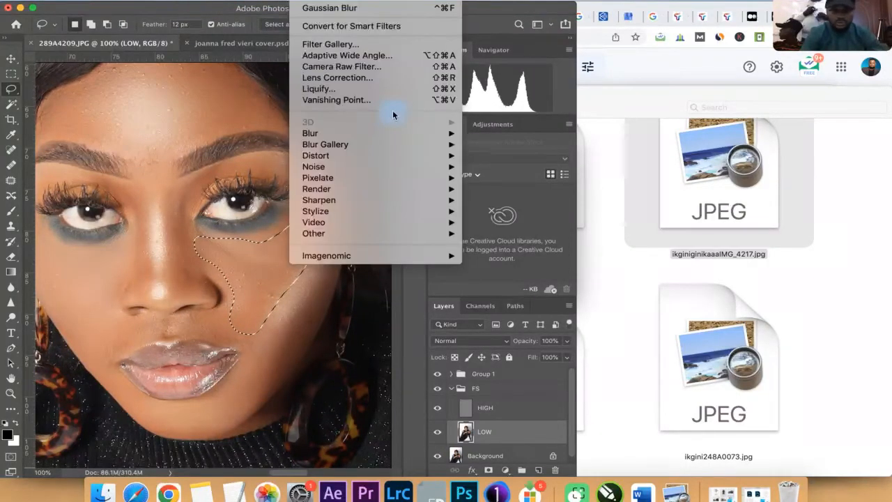
mouse_move(450, 137)
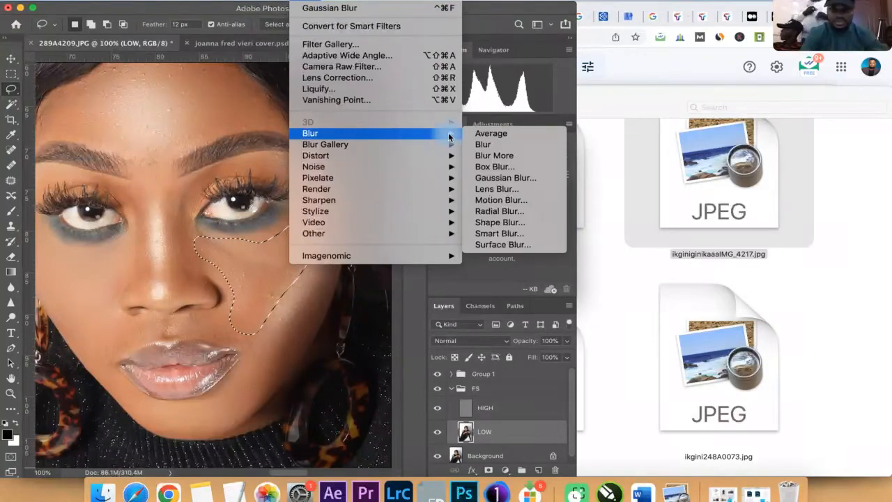
click(521, 179)
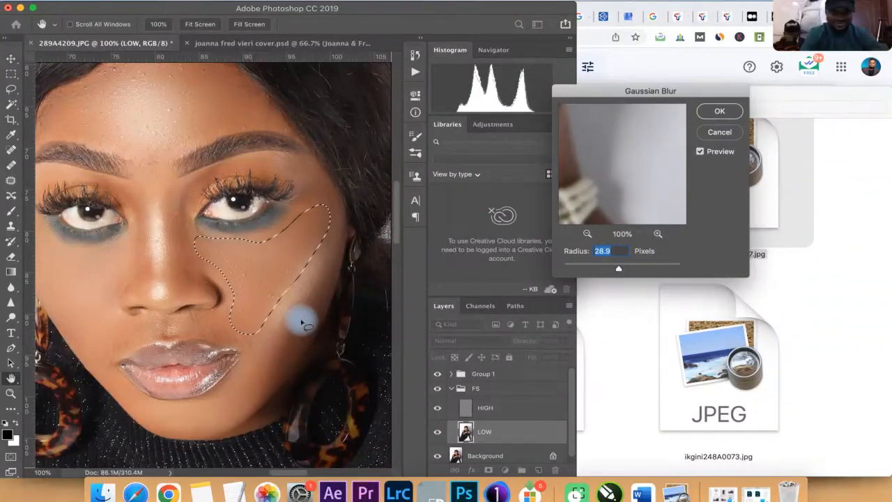
key(Return)
key(ctrl+d)
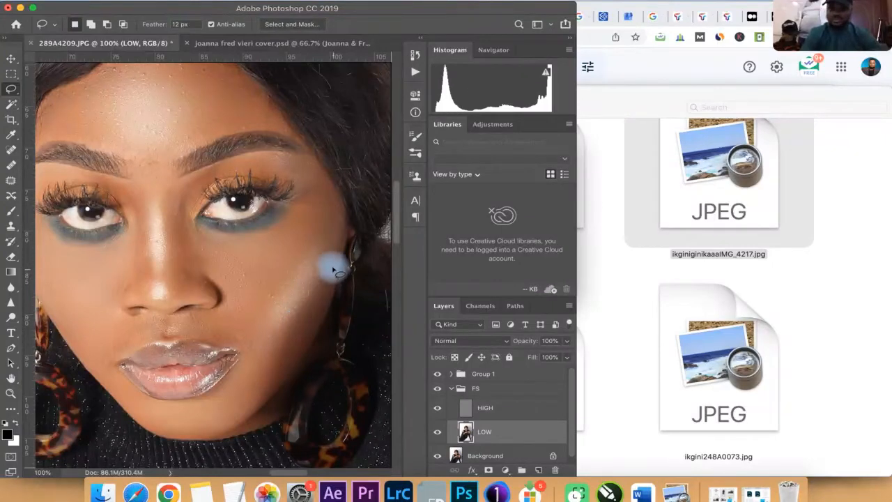
- Outline the bright outer cheek strip down to the jaw, soften it with a 28.9 px Gaussian Blur, and deselect
mouse_move(334, 271)
mouse_down()
mouse_move(325, 236)
mouse_move(256, 319)
mouse_move(226, 335)
mouse_move(247, 345)
mouse_move(241, 407)
mouse_move(303, 338)
mouse_move(334, 277)
mouse_up()
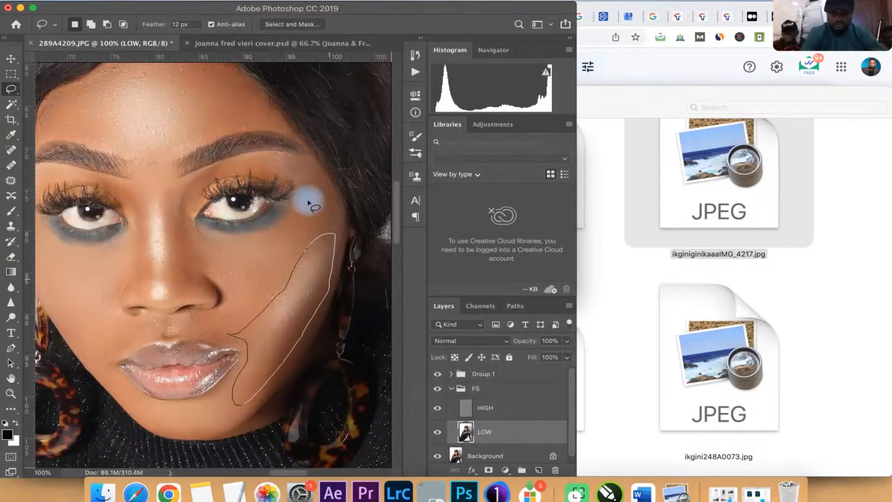
click(311, 2)
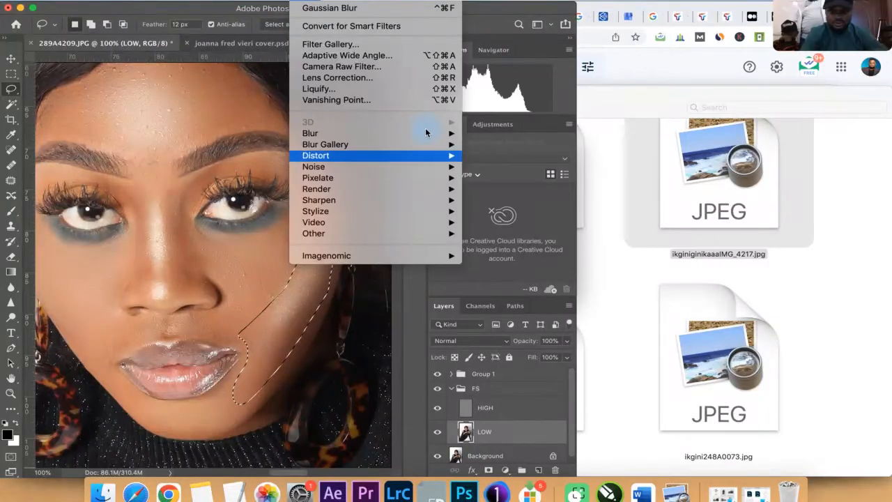
mouse_move(439, 132)
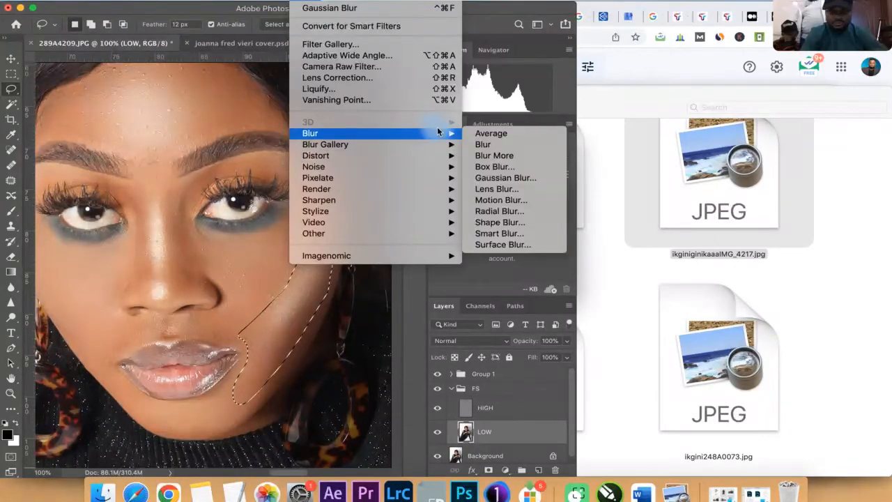
click(519, 179)
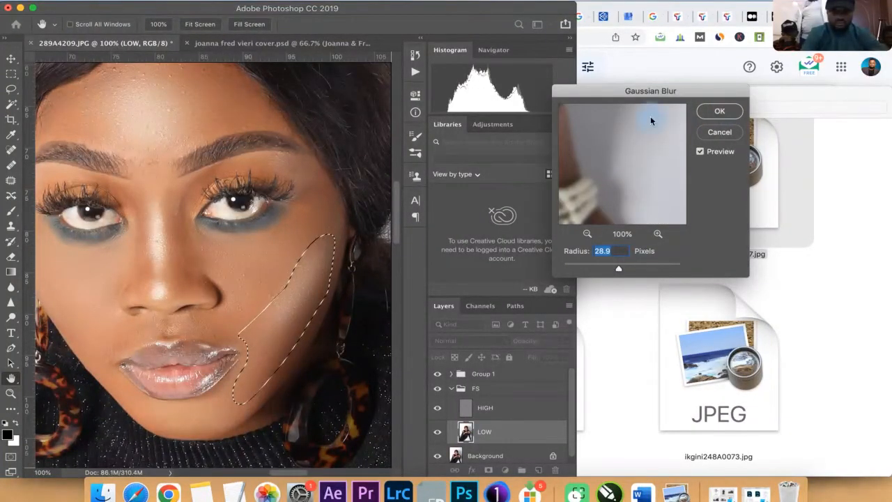
key(Return)
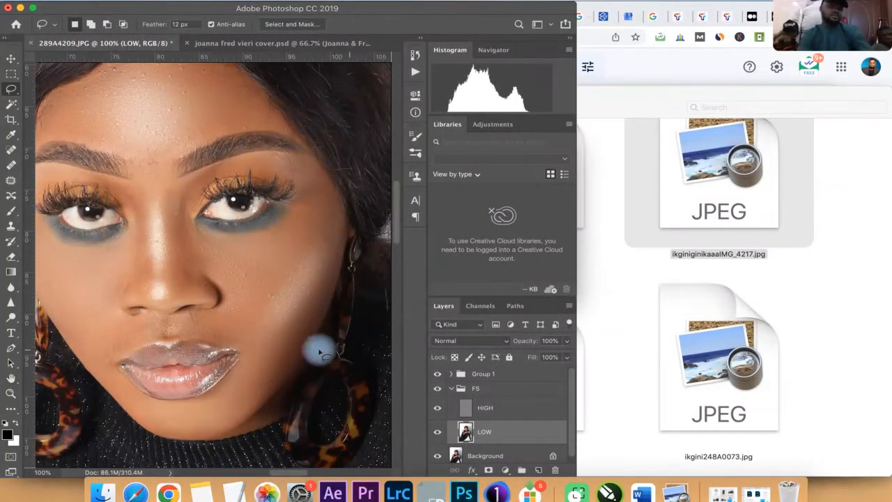
key(ctrl+d)
- Outline the skin above the upper lip out to both mouth corners, smooth it with a 28.9 px Gaussian Blur, and deselect
mouse_move(202, 339)
mouse_down()
mouse_move(334, 275)
mouse_move(321, 261)
mouse_move(167, 222)
mouse_move(158, 243)
mouse_move(176, 274)
mouse_up()
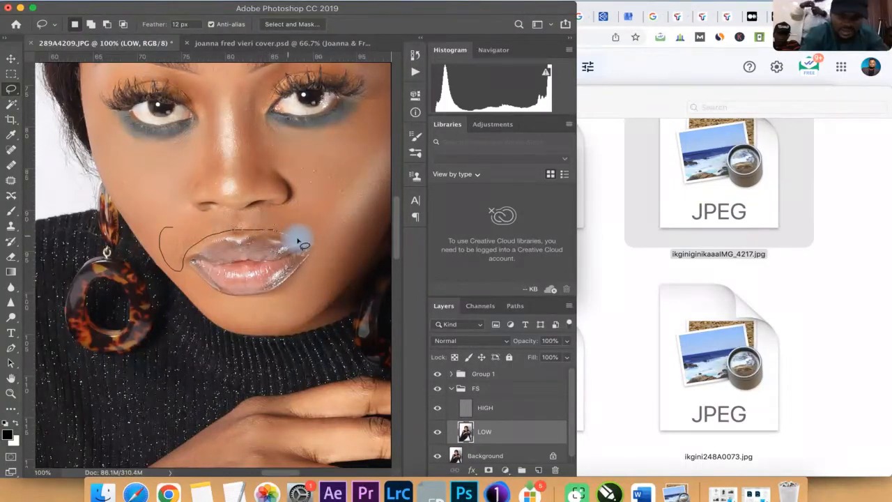
mouse_move(322, 252)
mouse_down()
mouse_move(301, 216)
mouse_move(255, 213)
mouse_up()
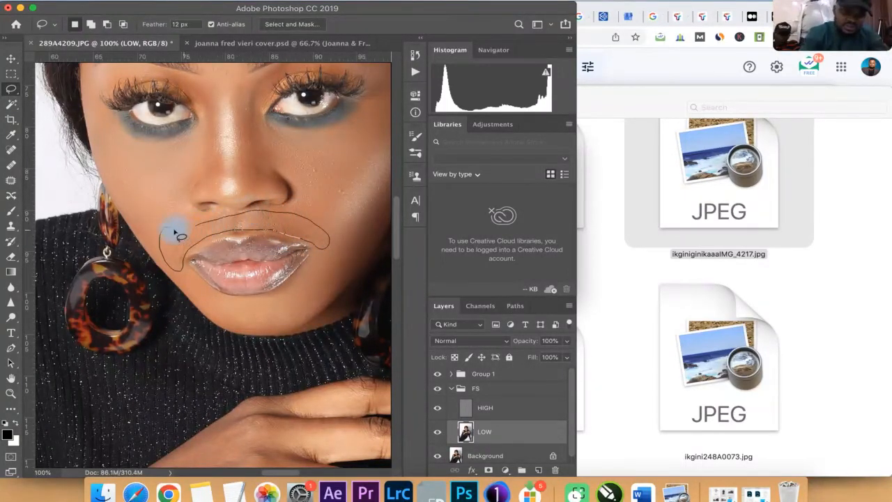
drag(183, 215, 180, 218)
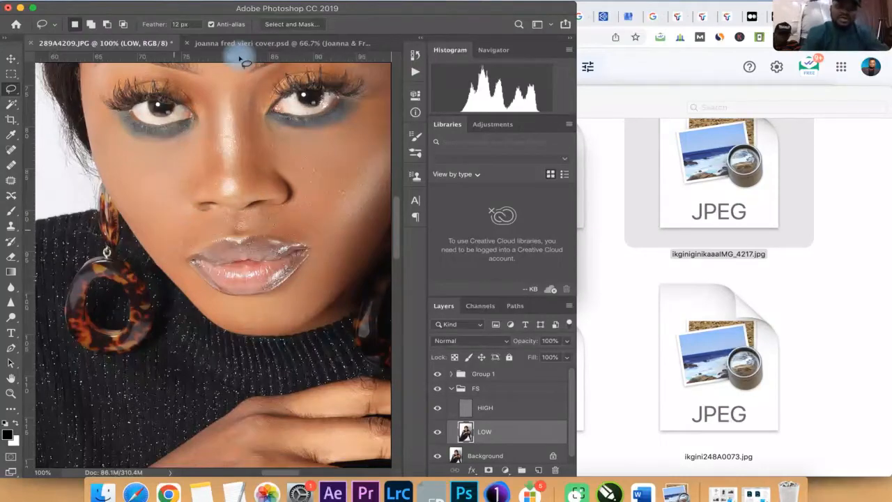
click(310, 0)
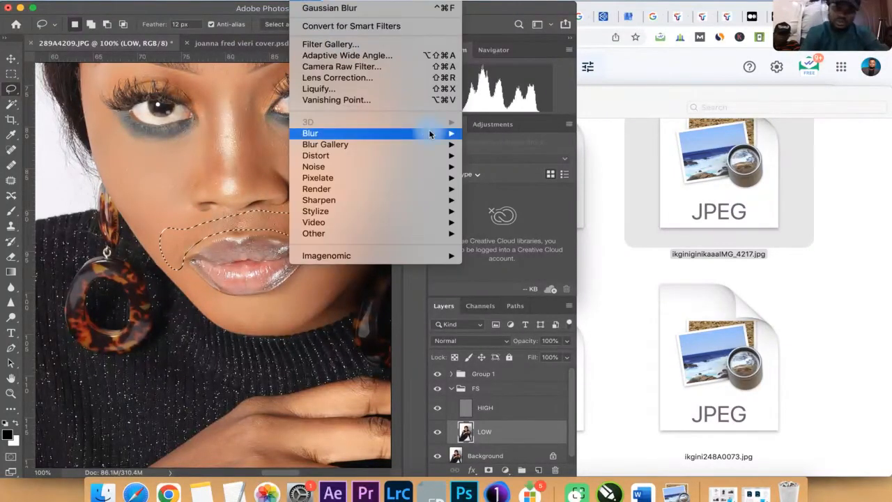
mouse_move(426, 133)
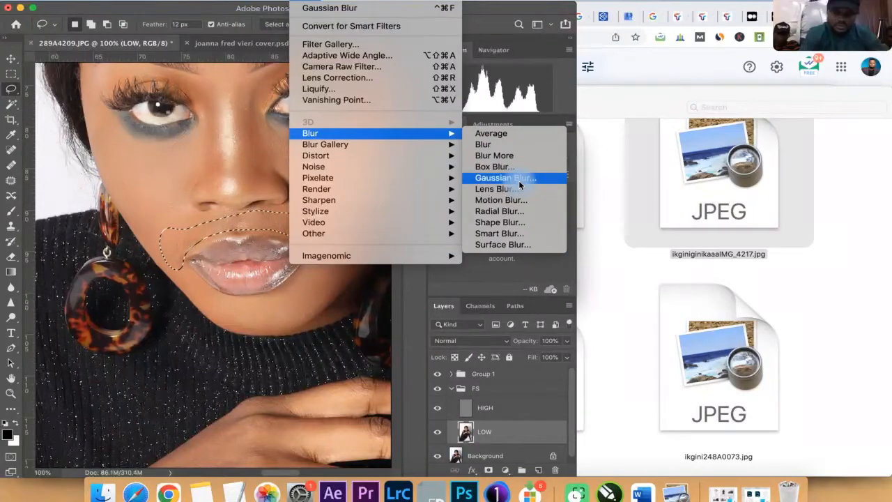
click(505, 178)
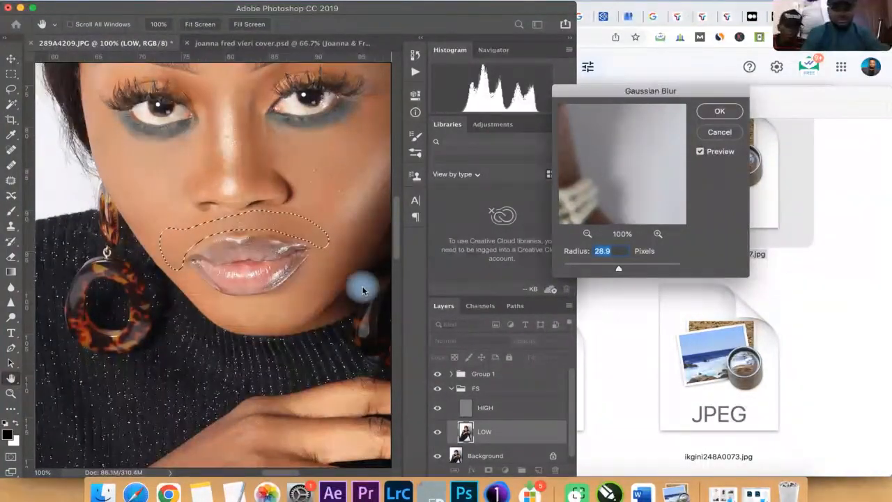
key(Escape)
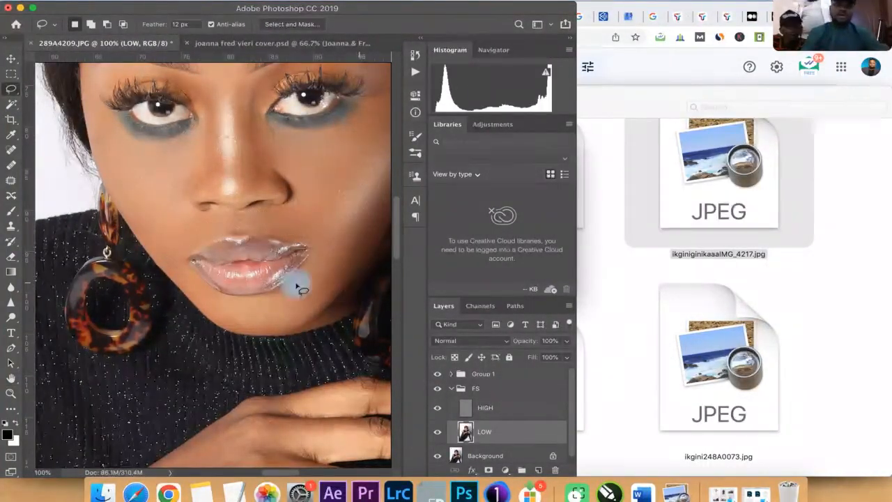
- Outline the chin below the lower lip between the mouth corners, soften it with a 16.2 px Gaussian Blur, and deselect
mouse_move(222, 305)
mouse_down()
mouse_move(180, 263)
mouse_move(189, 292)
mouse_move(225, 318)
mouse_move(271, 329)
mouse_move(302, 305)
mouse_move(330, 264)
mouse_move(292, 292)
mouse_up()
drag(237, 310, 234, 312)
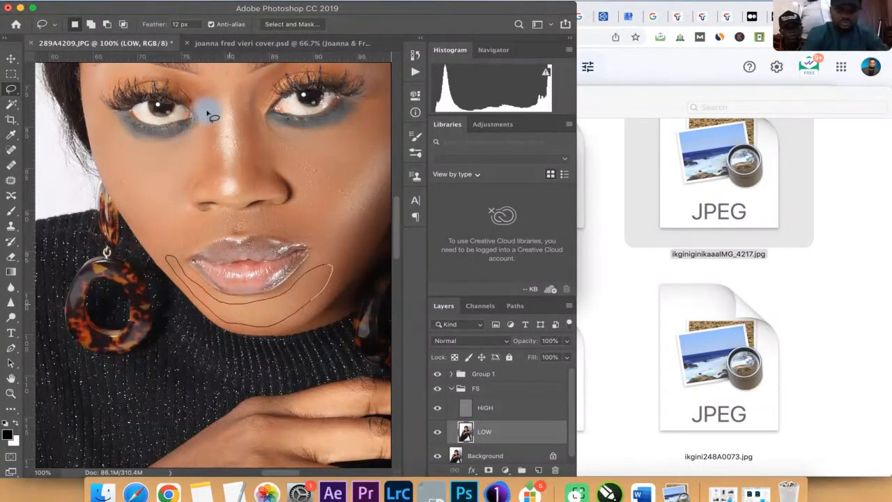
click(309, 3)
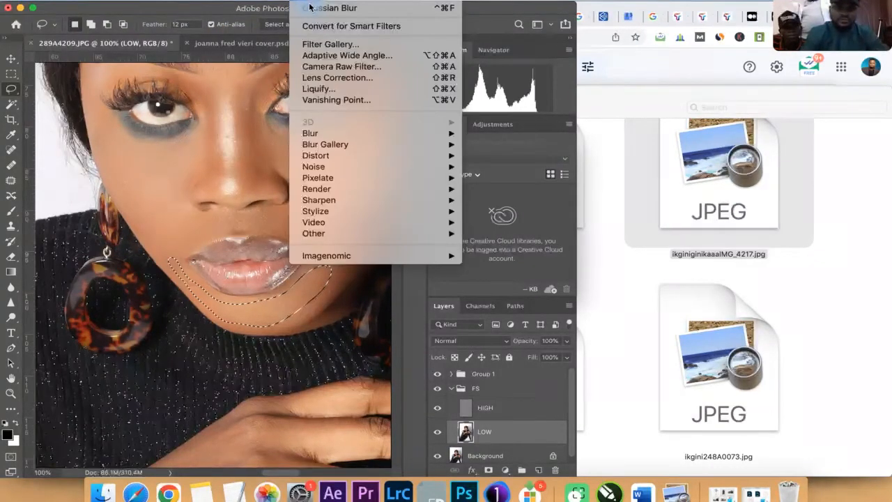
click(375, 274)
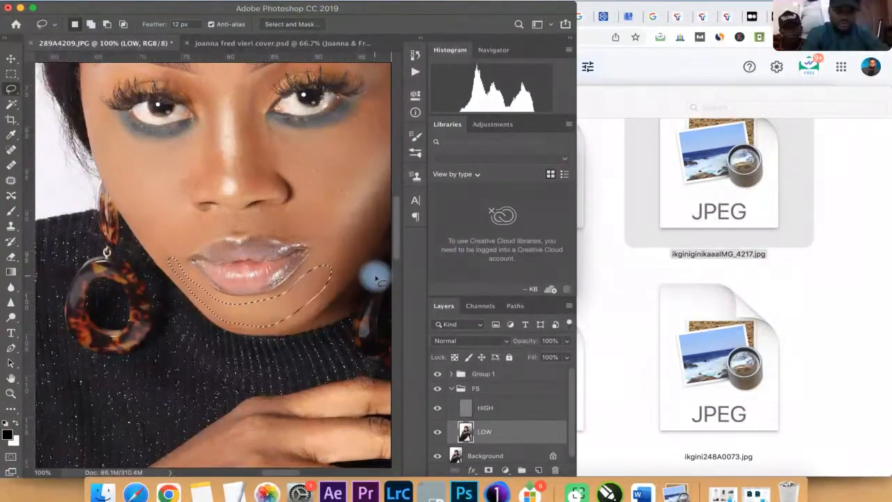
key(super+d)
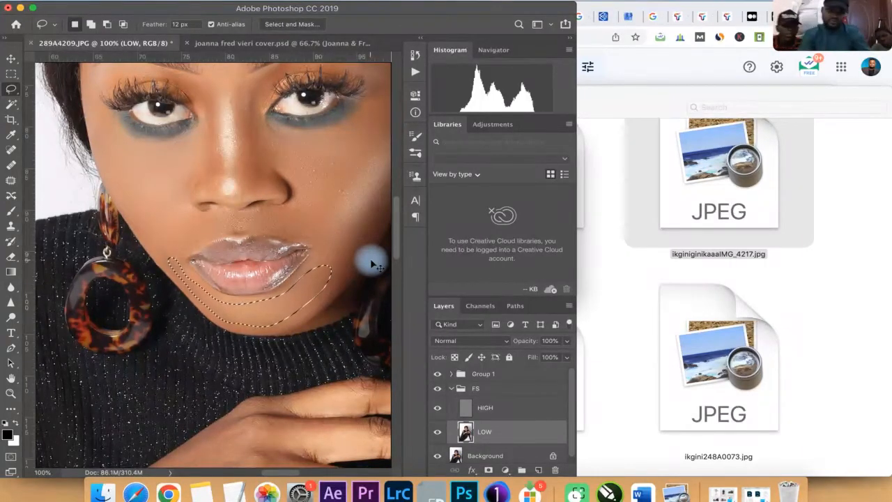
click(305, 2)
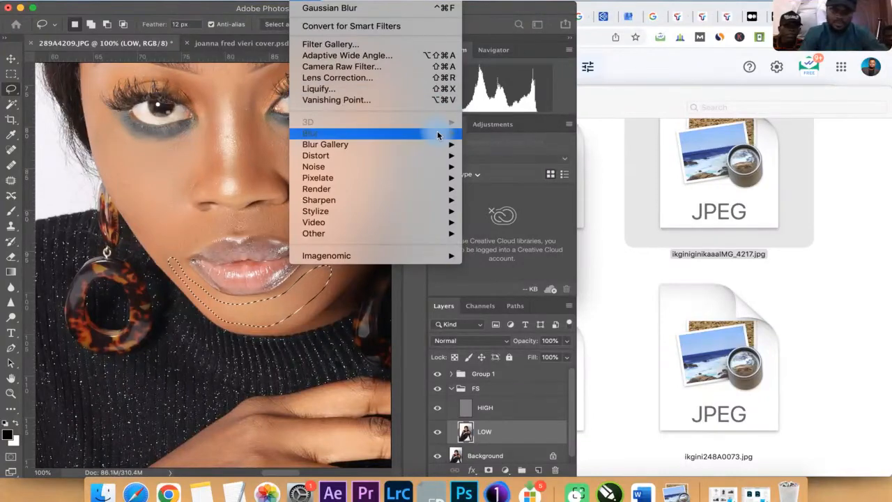
mouse_move(439, 134)
click(530, 175)
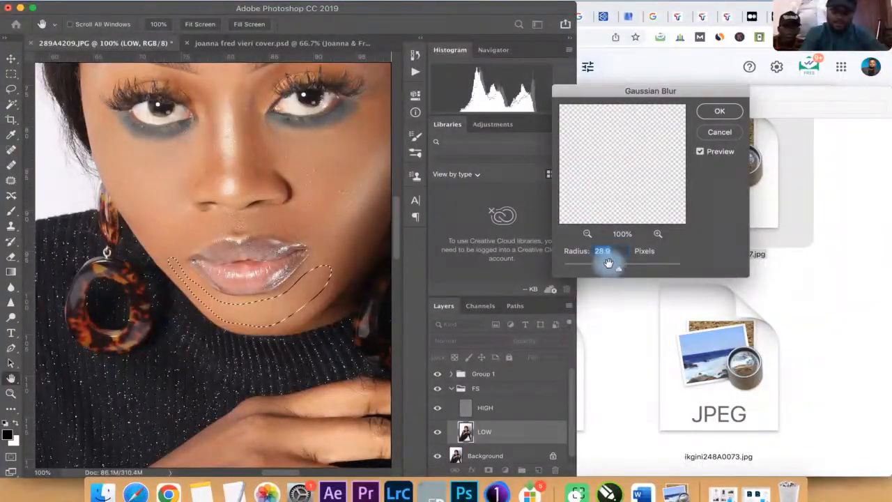
drag(617, 273, 613, 269)
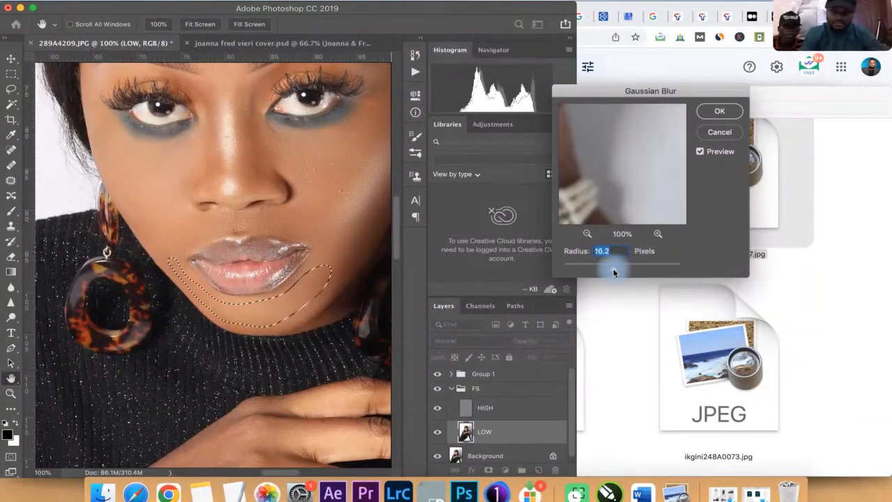
click(720, 111)
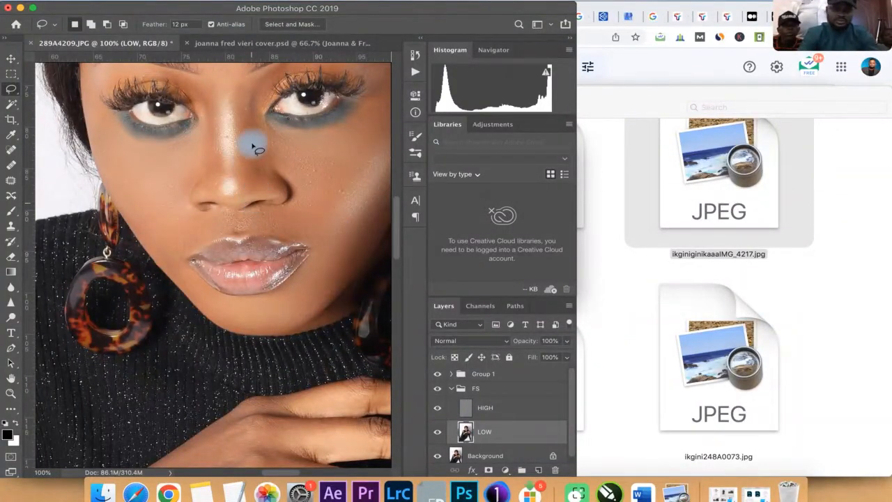
- Outline the nose bridge's flank on the portrait's right side, smooth it with a 26.1 px Gaussian Blur, and deselect
key(space)
scroll(261, 209, up, 3)
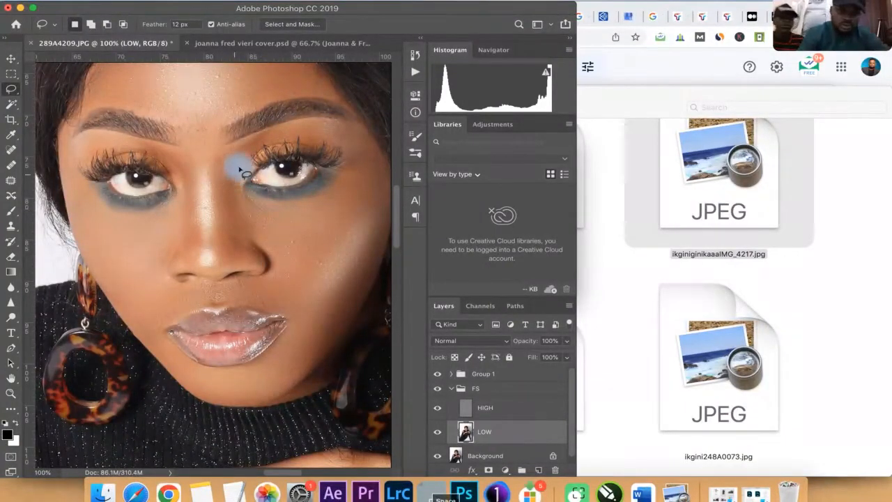
mouse_move(221, 176)
mouse_down()
mouse_move(220, 222)
mouse_move(243, 256)
mouse_move(261, 210)
mouse_move(238, 200)
mouse_move(237, 165)
mouse_up()
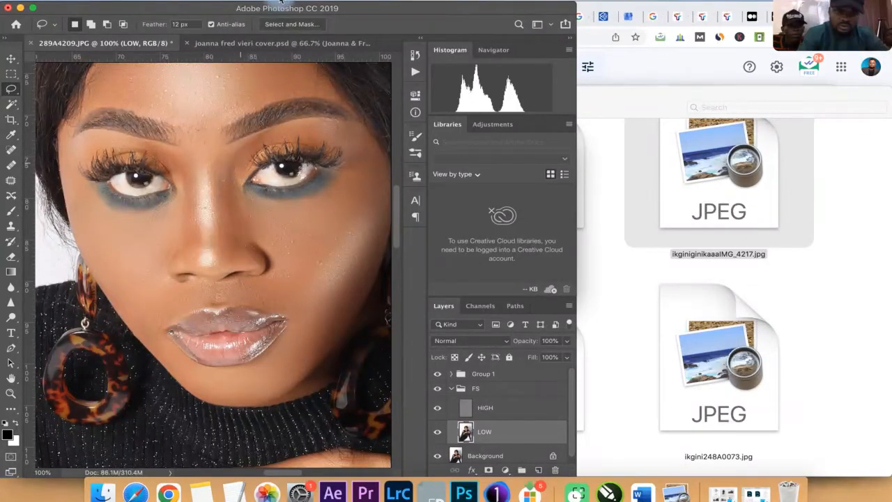
click(304, 1)
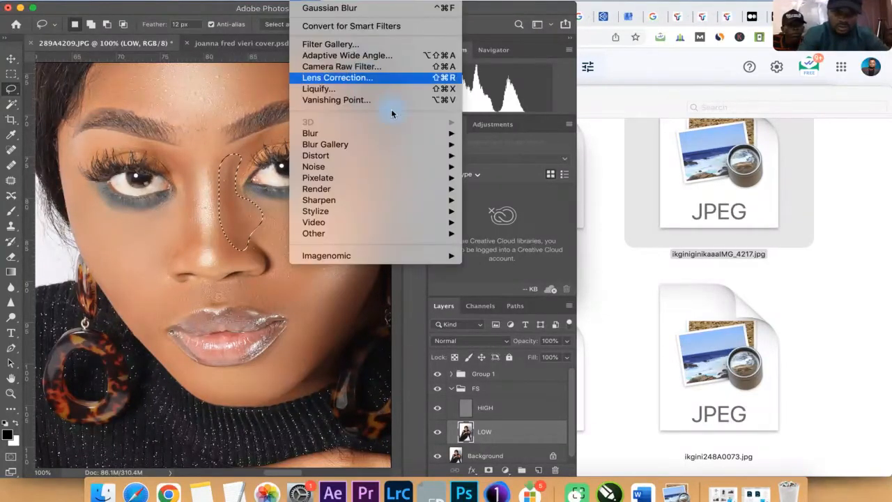
mouse_move(421, 133)
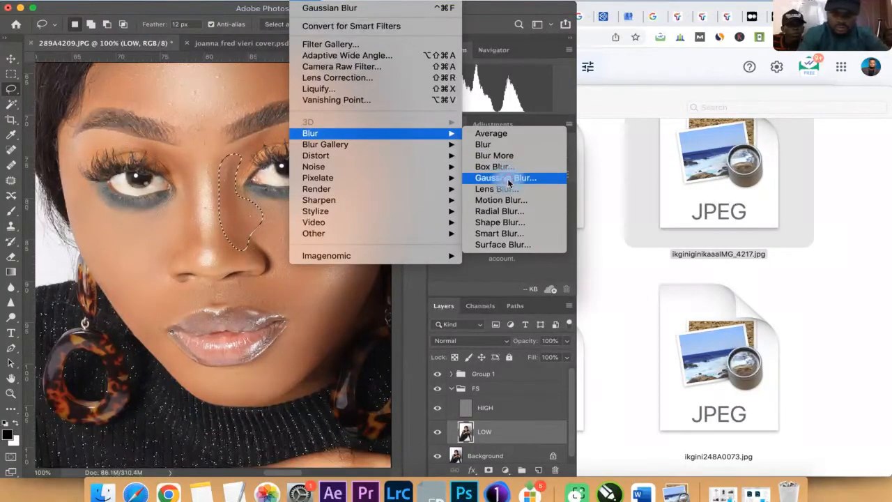
click(508, 179)
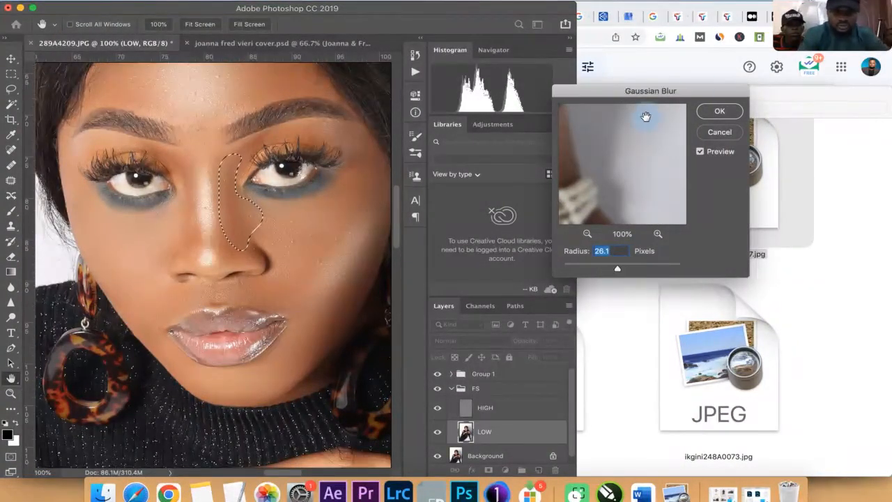
click(722, 106)
click(199, 241)
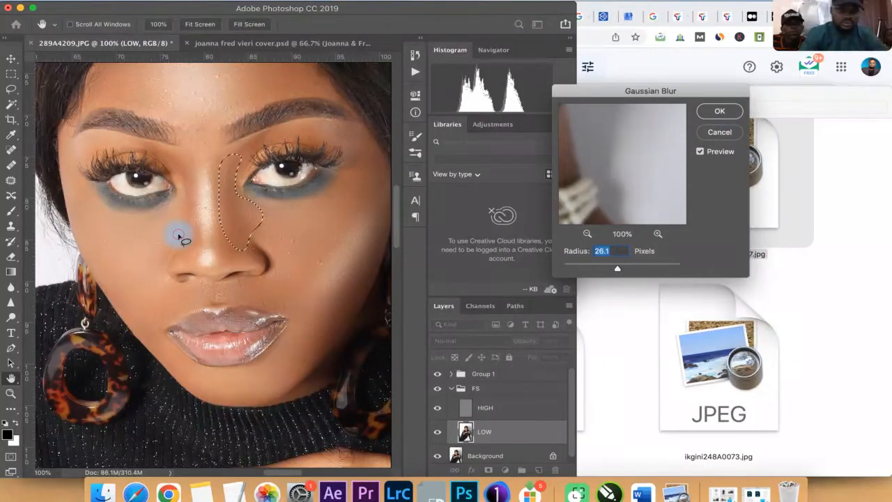
- Outline the narrow strip along the nose bridge on the portrait's left side, soften it with a 26.1 px Gaussian Blur, and deselect
click(180, 183)
mouse_move(184, 170)
mouse_down()
mouse_move(177, 159)
mouse_move(173, 170)
mouse_up()
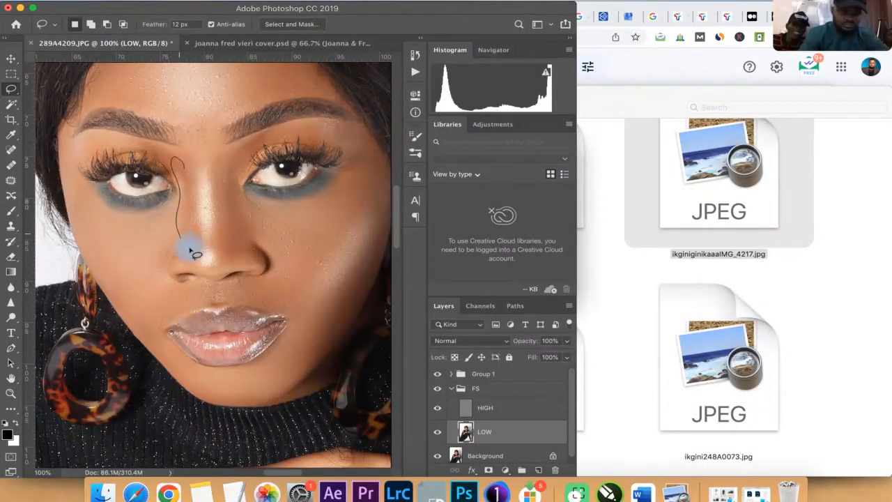
drag(197, 231, 182, 166)
click(313, 6)
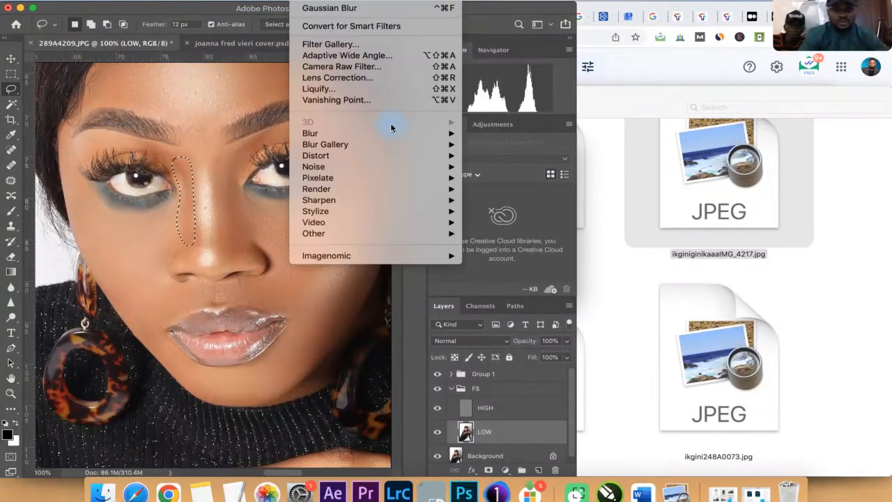
mouse_move(439, 133)
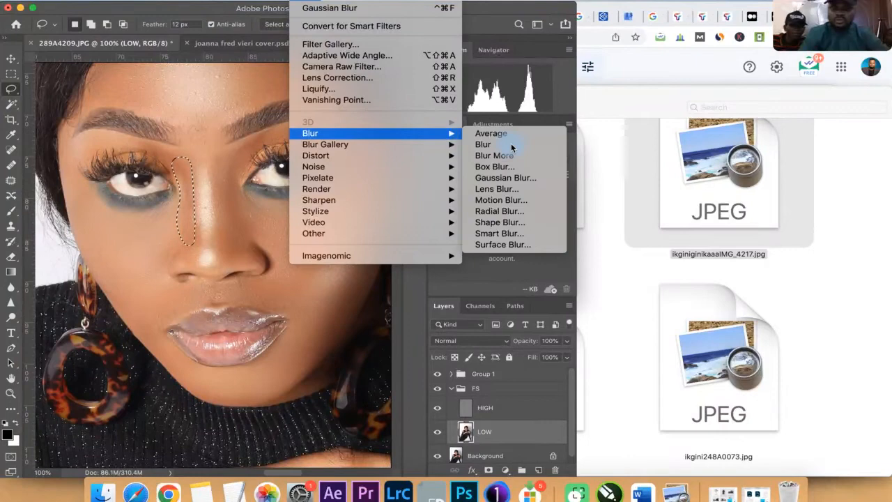
click(528, 182)
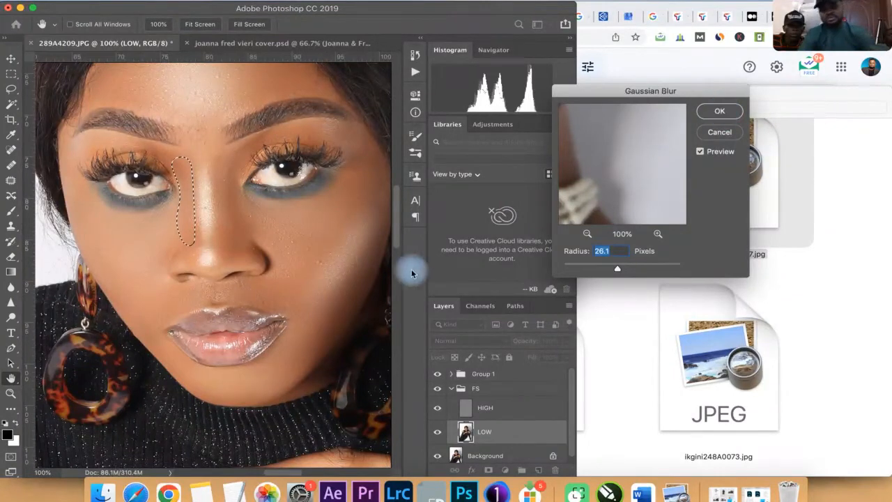
key(Return)
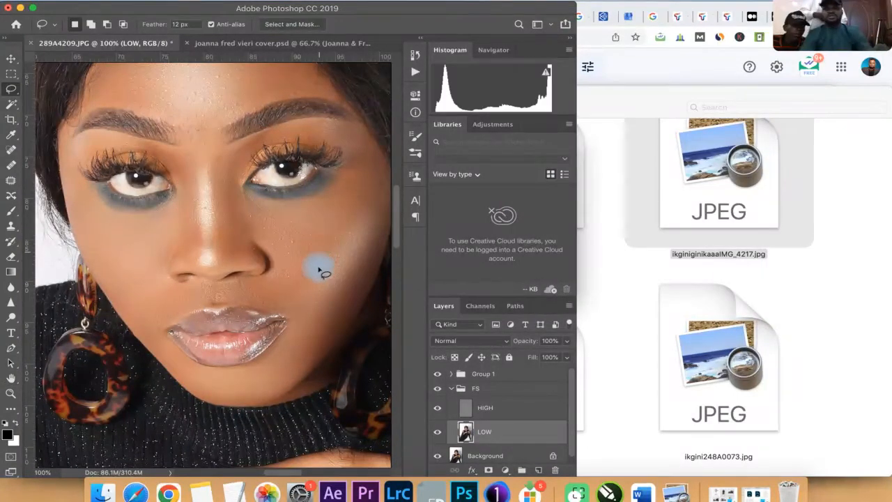
- Outline the bare shoulder on the portrait's left side with the Lasso, staying just inside the sweater's cut-out edges
drag(307, 236, 243, 255)
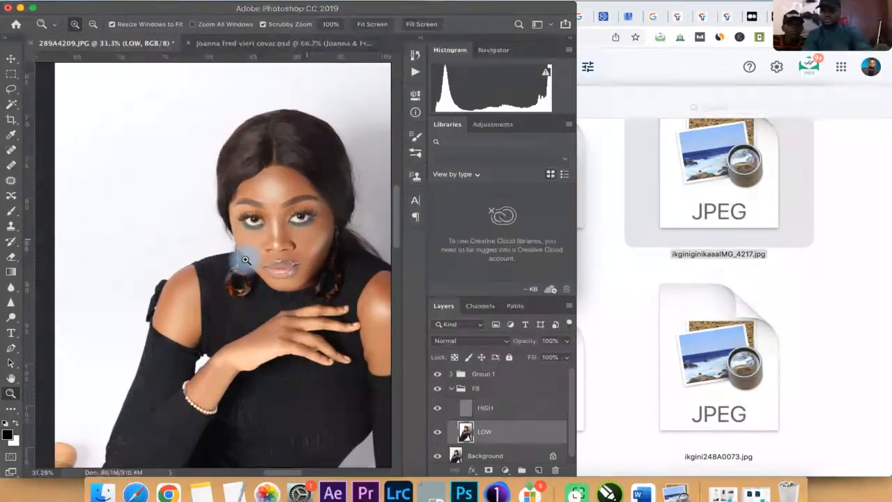
click(144, 296)
click(149, 347)
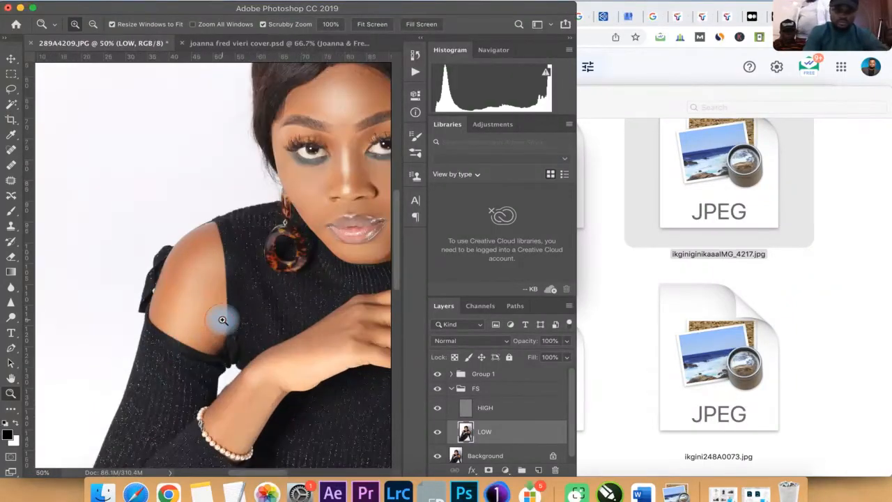
click(222, 320)
key(l)
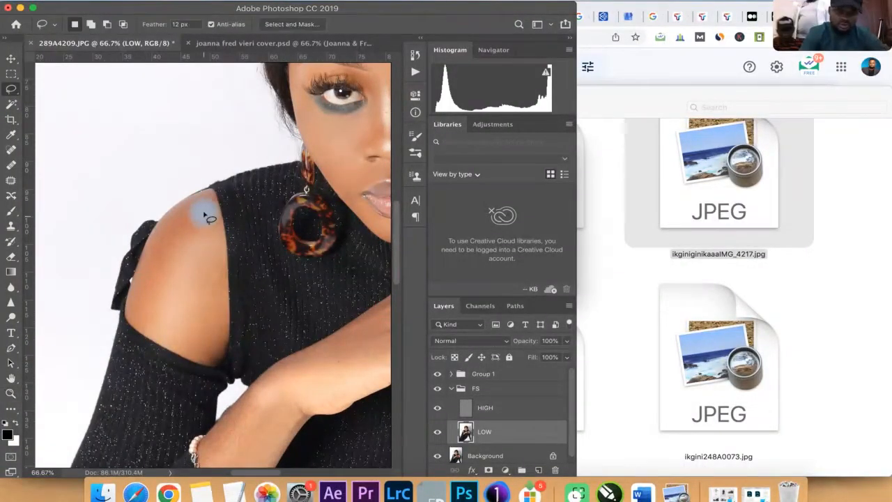
mouse_move(204, 212)
mouse_down()
mouse_move(174, 216)
mouse_move(154, 247)
mouse_move(140, 317)
mouse_up()
mouse_move(198, 348)
mouse_down()
mouse_move(216, 346)
mouse_move(216, 297)
mouse_up()
drag(216, 252, 205, 203)
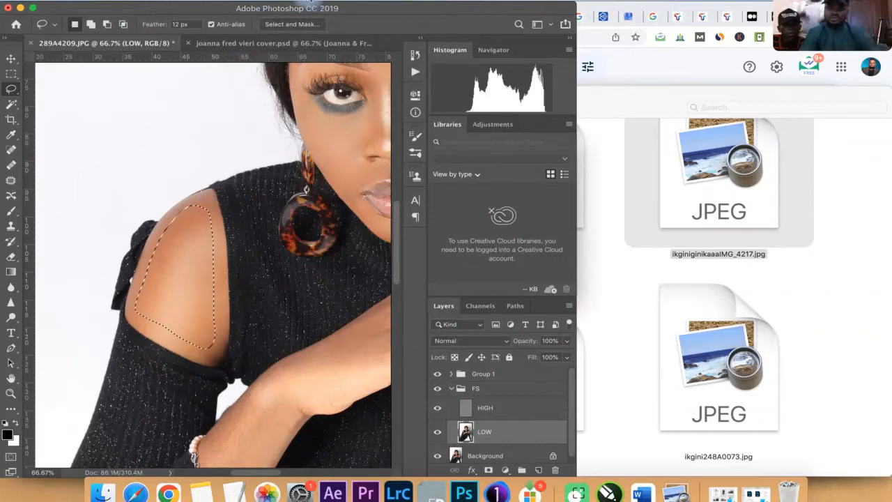
- Smooth the selected shoulder skin with a Gaussian Blur of 19.0 px radius and deselect
click(309, 3)
mouse_move(418, 133)
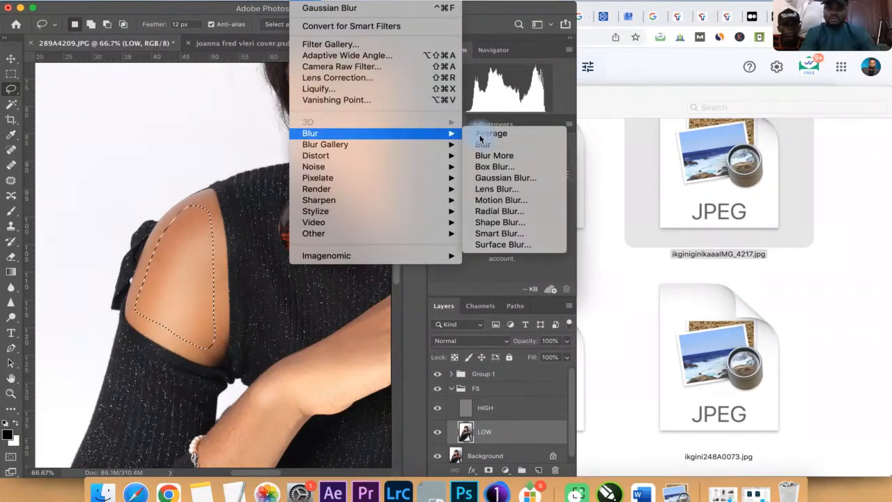
click(530, 180)
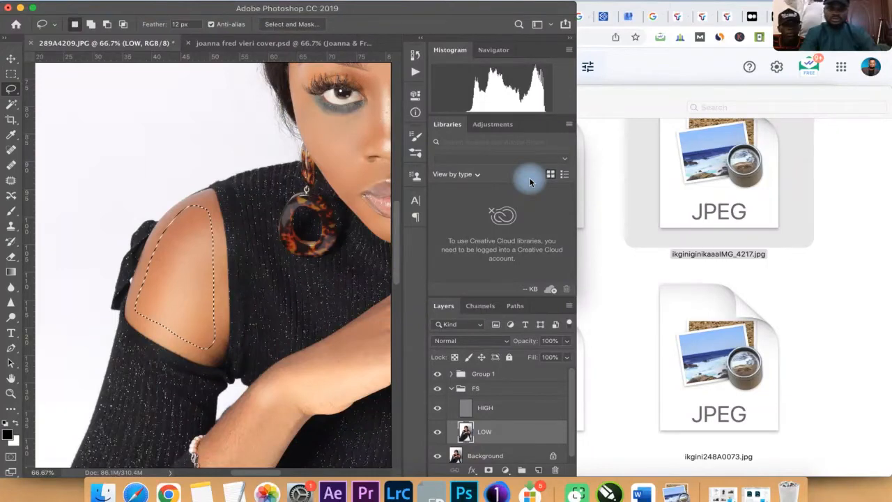
key(super+alt+f)
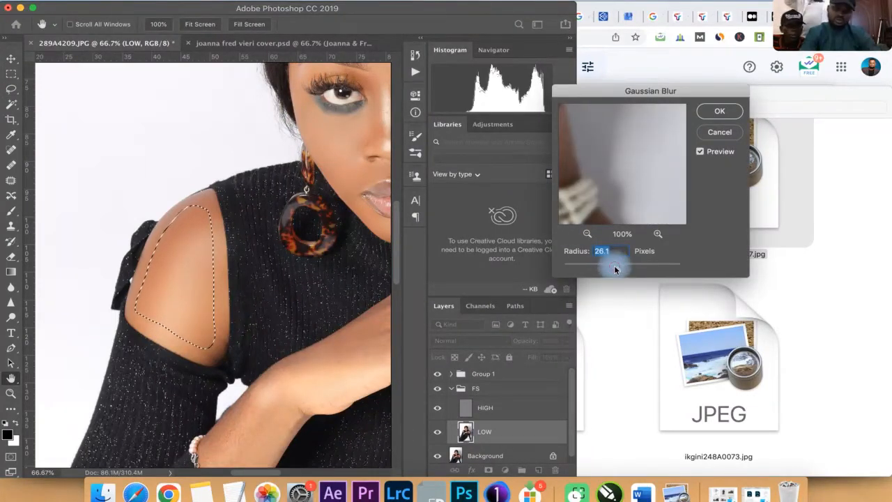
drag(615, 270, 613, 269)
click(716, 111)
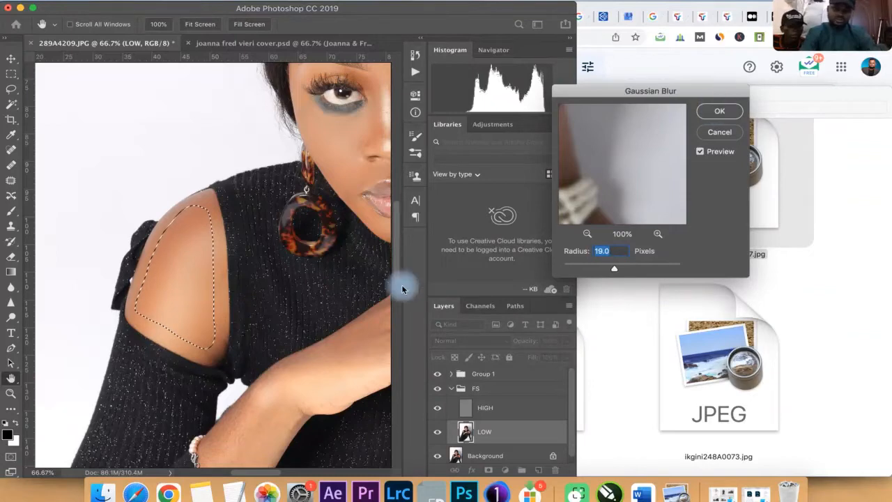
key(Return)
key(ctrl+d)
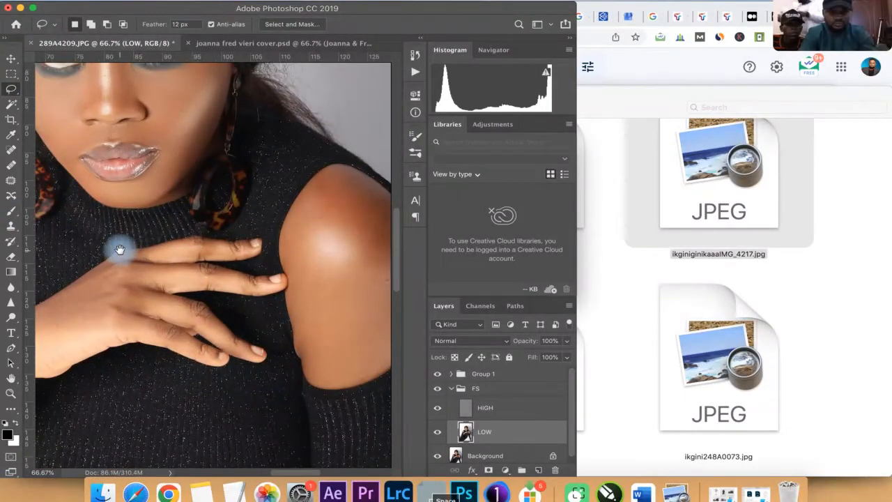
- Outline the bare shoulder on the portrait's right side, smooth it with a 19.0 px Gaussian Blur, and deselect
scroll(120, 249, down, 2)
scroll(120, 249, right, 3)
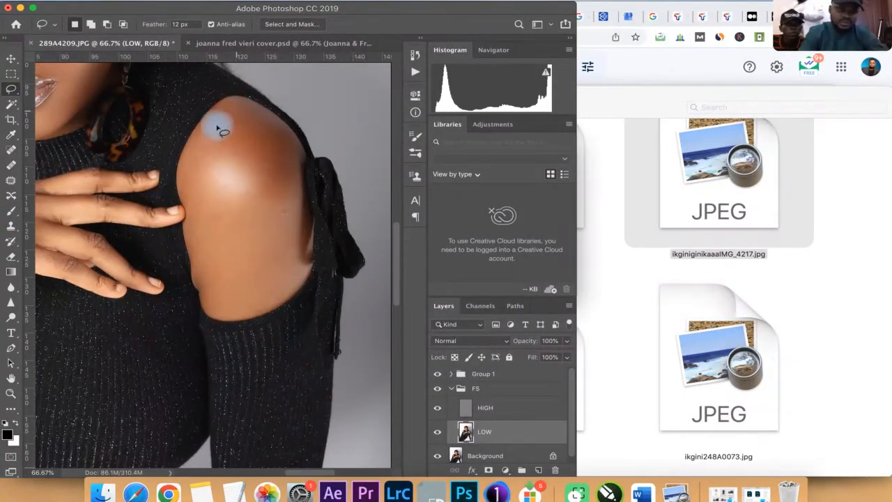
mouse_move(217, 130)
mouse_down()
mouse_move(192, 169)
mouse_move(194, 202)
mouse_move(208, 273)
mouse_move(216, 292)
mouse_move(240, 304)
mouse_move(276, 285)
mouse_move(297, 247)
mouse_move(289, 164)
mouse_move(265, 126)
mouse_move(240, 111)
mouse_up()
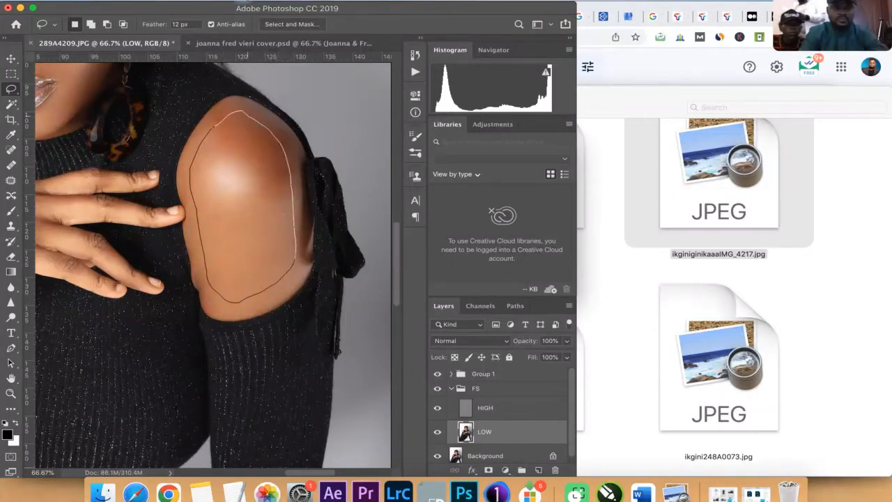
click(314, 1)
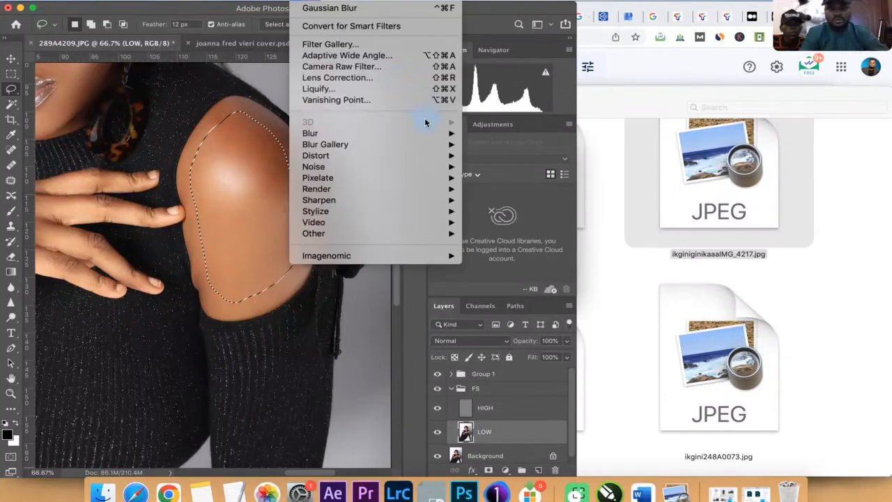
mouse_move(428, 133)
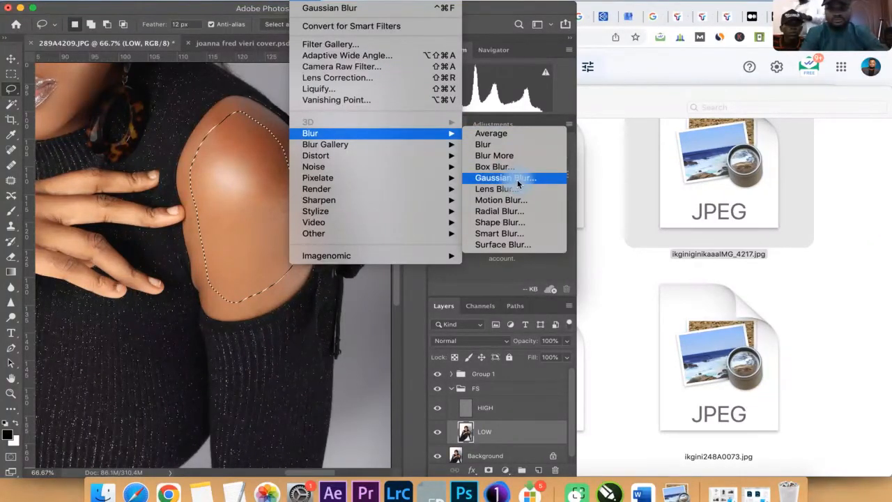
click(518, 183)
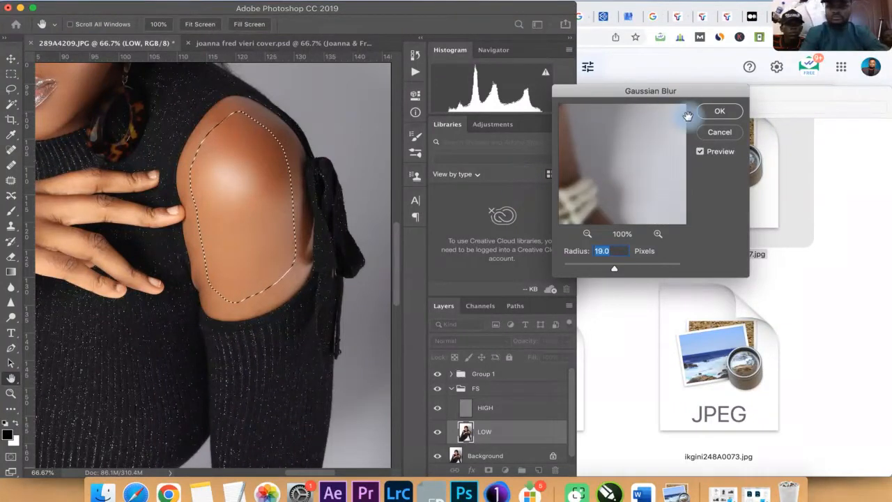
click(712, 113)
key(l)
click(304, 270)
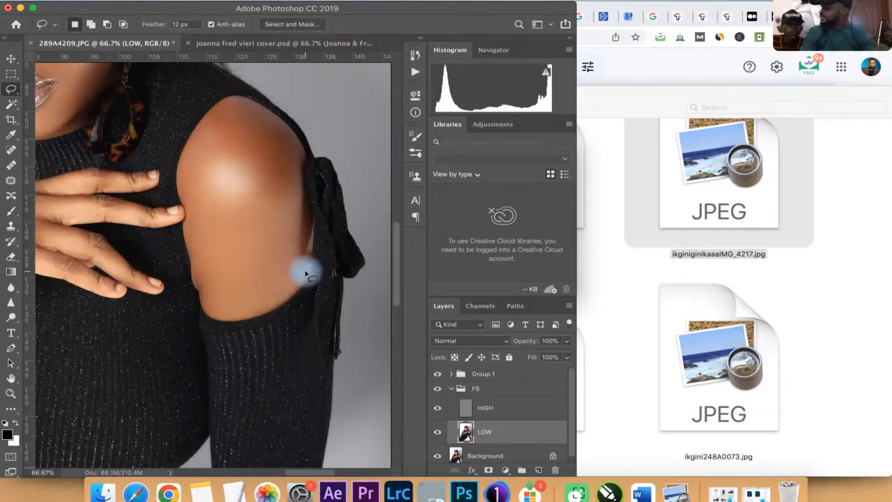
key(z)
mouse_move(191, 226)
mouse_down()
mouse_move(117, 245)
mouse_move(76, 230)
mouse_move(72, 239)
mouse_move(59, 236)
mouse_move(106, 212)
mouse_move(233, 203)
mouse_up()
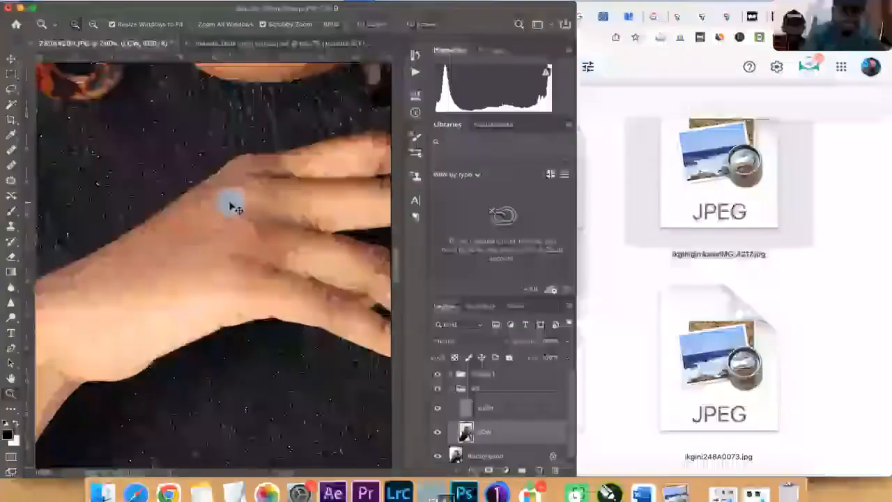
alt+click(235, 207)
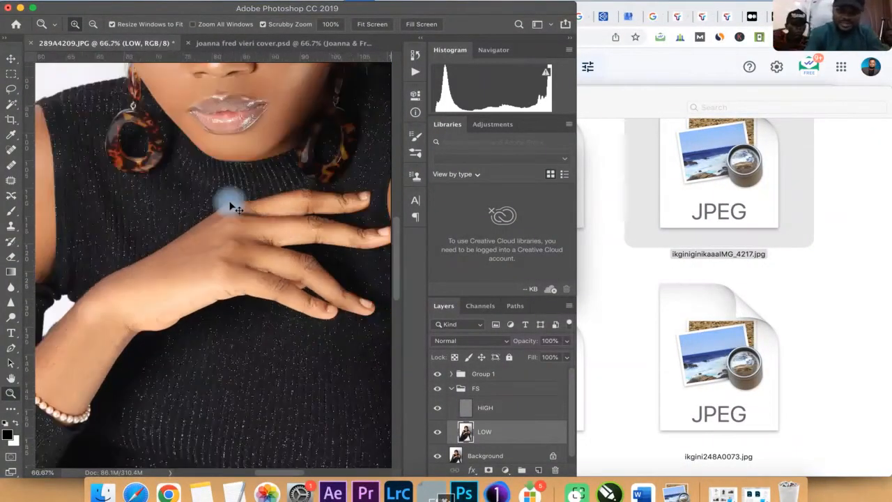
key(l)
mouse_move(354, 193)
mouse_down()
mouse_move(248, 206)
mouse_move(214, 244)
mouse_move(215, 271)
mouse_move(306, 310)
mouse_move(350, 316)
mouse_move(366, 294)
mouse_move(373, 230)
mouse_move(318, 202)
mouse_up()
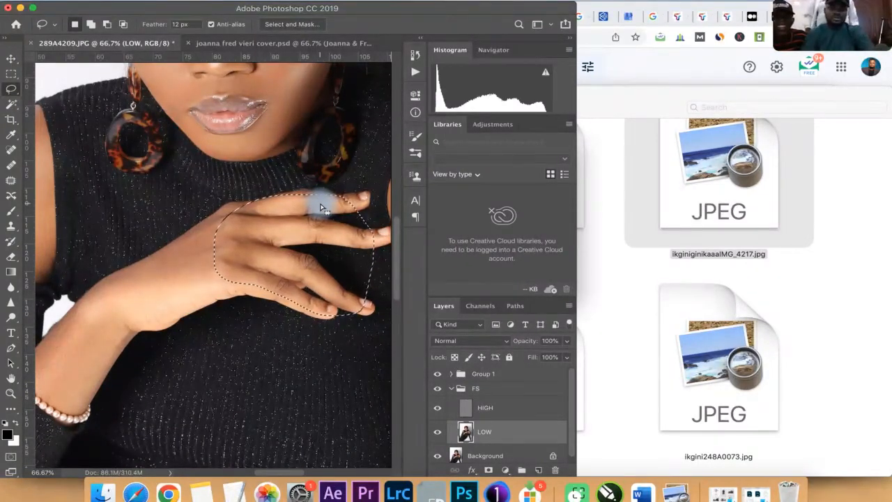
key(super+d)
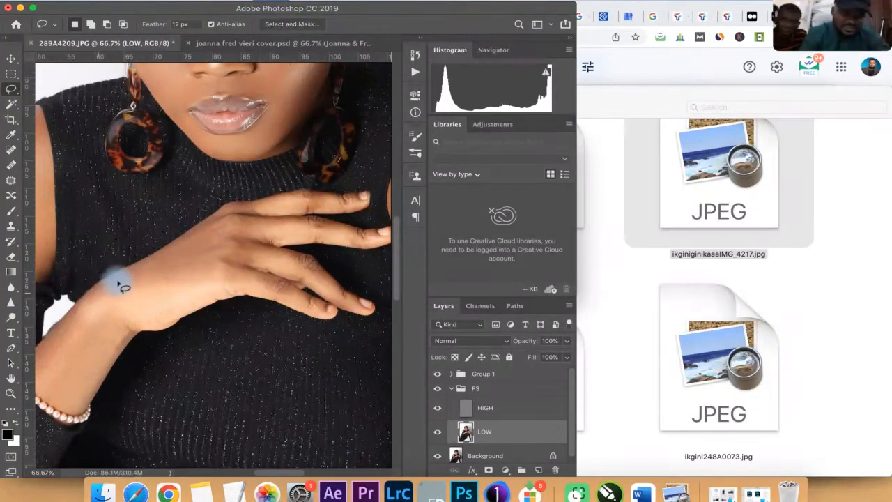
- Outline the back of the raised hand from wrist to knuckles, smooth it with a 19.0 px Gaussian Blur, and deselect
mouse_move(99, 291)
mouse_down()
mouse_move(222, 225)
mouse_move(223, 267)
mouse_move(213, 285)
mouse_move(153, 307)
mouse_move(100, 293)
mouse_up()
click(302, 1)
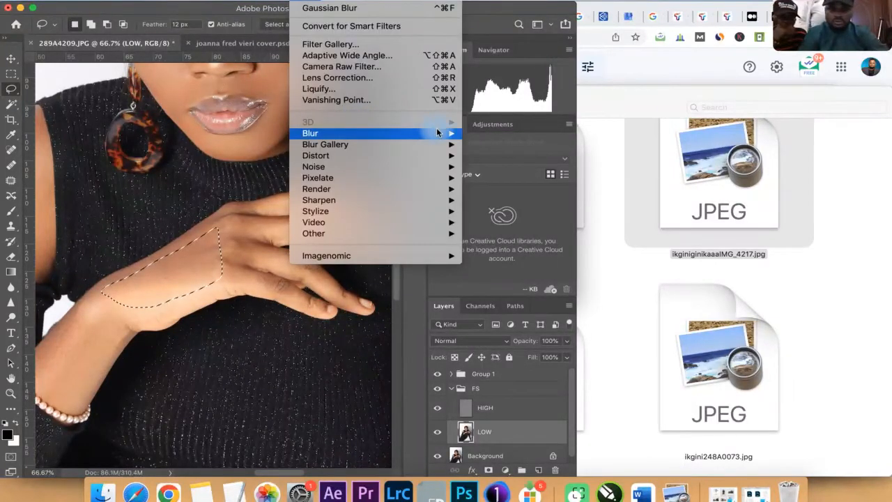
mouse_move(436, 133)
click(499, 179)
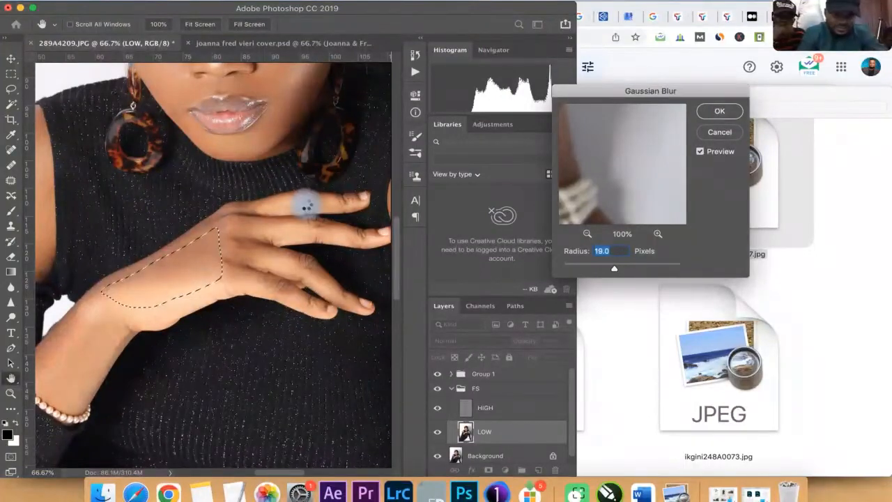
key(Return)
key(super+d)
- Outline the hand's uppermost finger with the Lasso, reapply the last Gaussian Blur to it, and deselect
key(z)
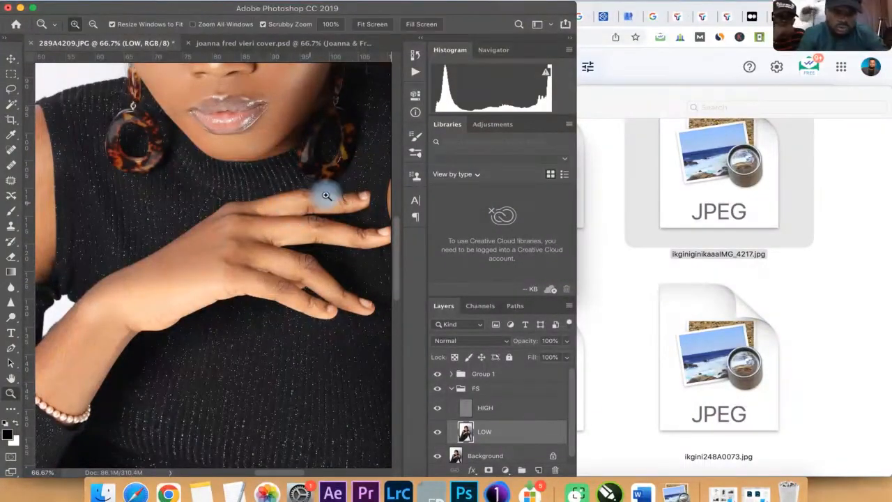
click(350, 201)
key(l)
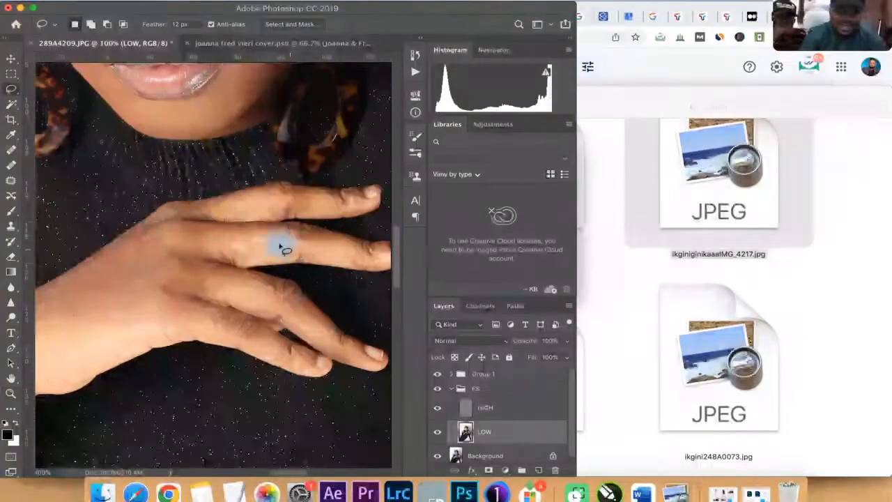
drag(249, 202, 280, 197)
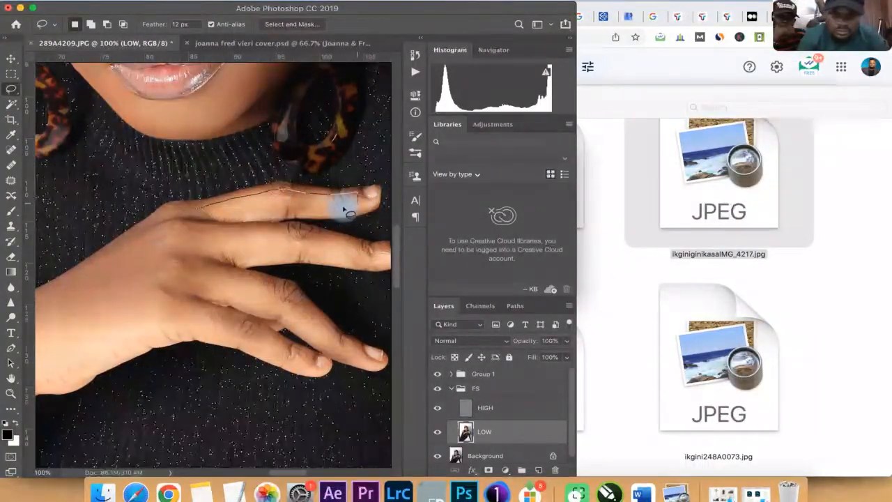
drag(210, 217, 199, 205)
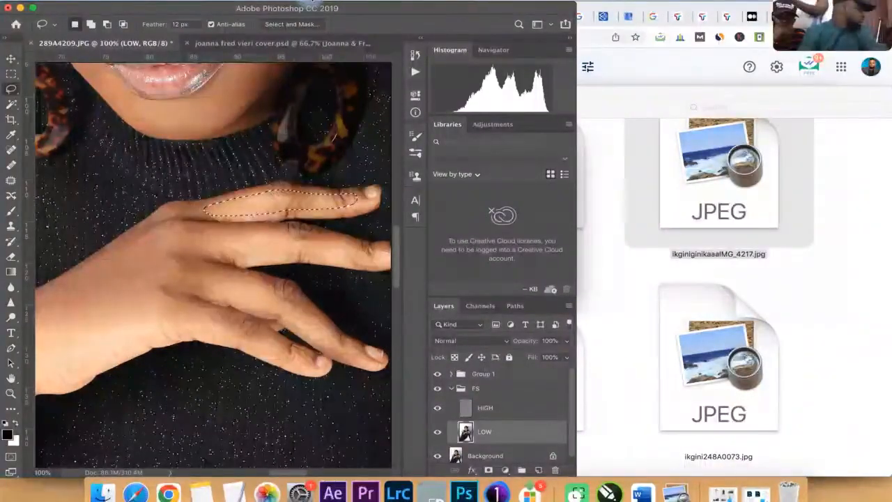
click(312, 2)
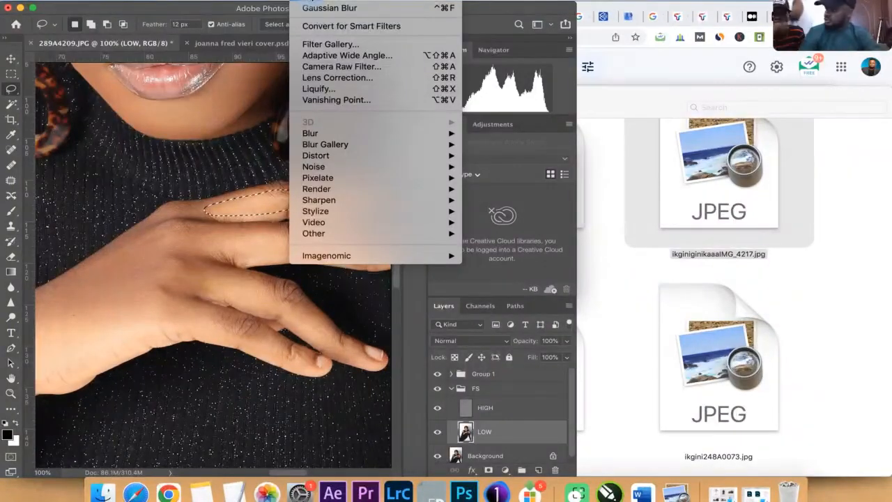
click(323, 10)
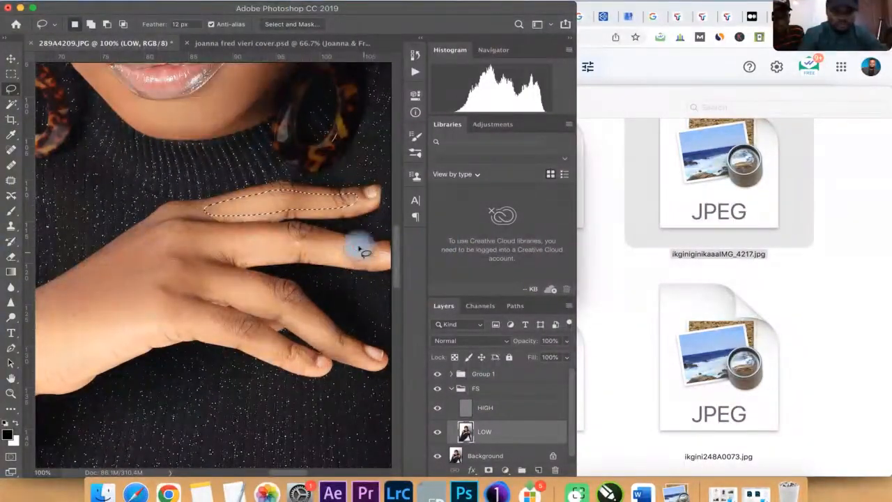
key(super+d)
- Outline the second finger from the top, reapply the last Gaussian Blur to it, and deselect
mouse_move(218, 231)
mouse_down()
mouse_move(301, 228)
mouse_move(380, 258)
mouse_move(213, 249)
mouse_move(187, 235)
mouse_move(229, 230)
mouse_up()
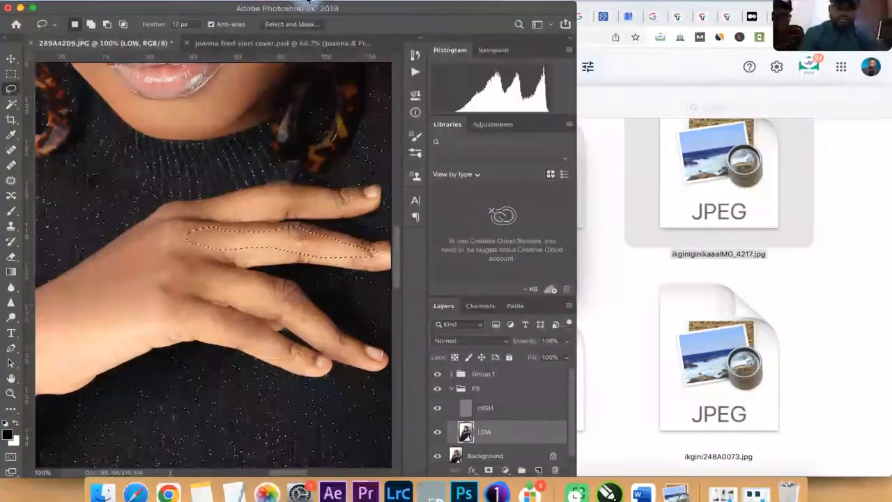
click(309, 2)
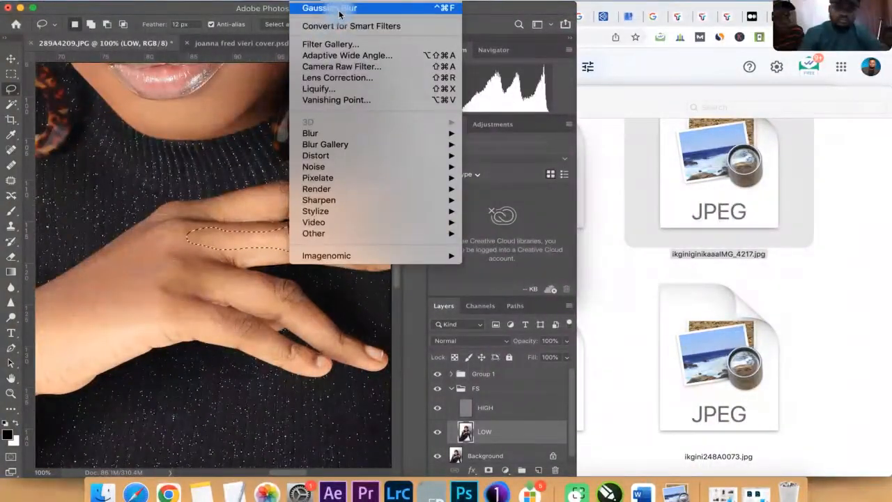
click(339, 9)
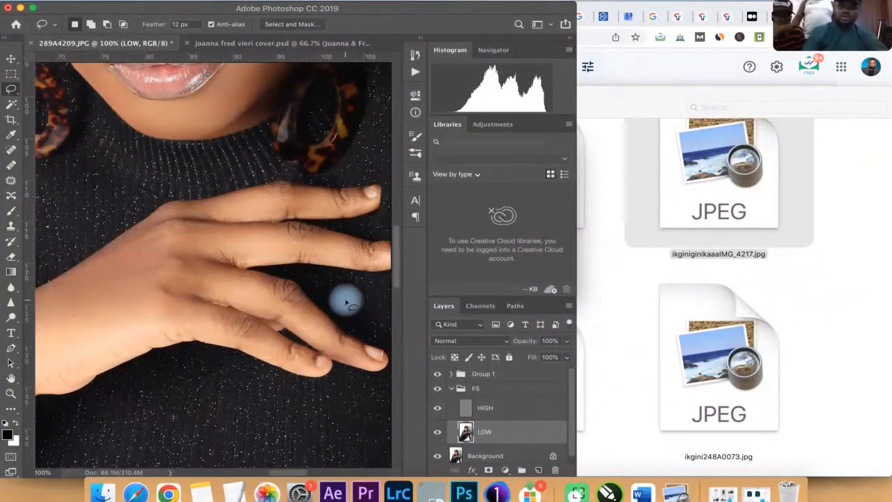
- Outline the knuckle area together with parts of the two upper fingers, smooth it with a 19.0 px Gaussian Blur, and deselect
mouse_move(324, 198)
mouse_down()
mouse_move(267, 192)
mouse_move(187, 209)
mouse_move(165, 219)
mouse_move(161, 235)
mouse_move(163, 259)
mouse_move(179, 280)
mouse_move(202, 286)
mouse_move(236, 287)
mouse_move(256, 251)
mouse_up()
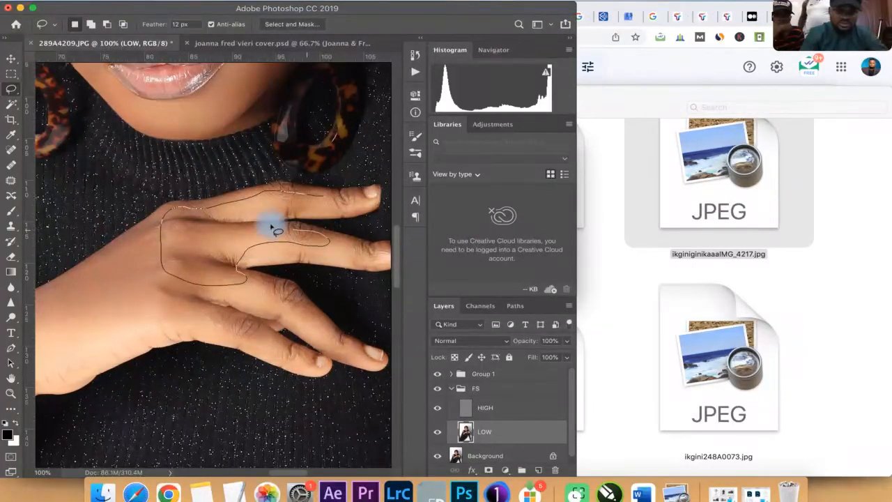
drag(267, 200, 265, 196)
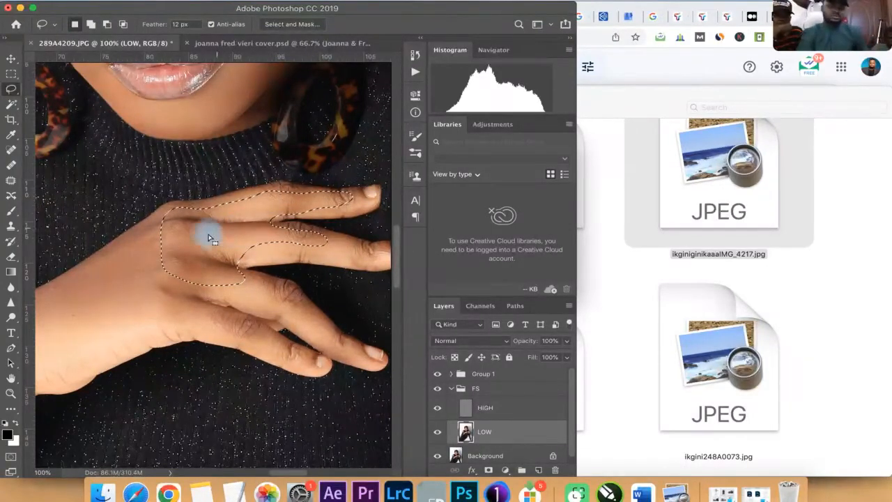
click(309, 4)
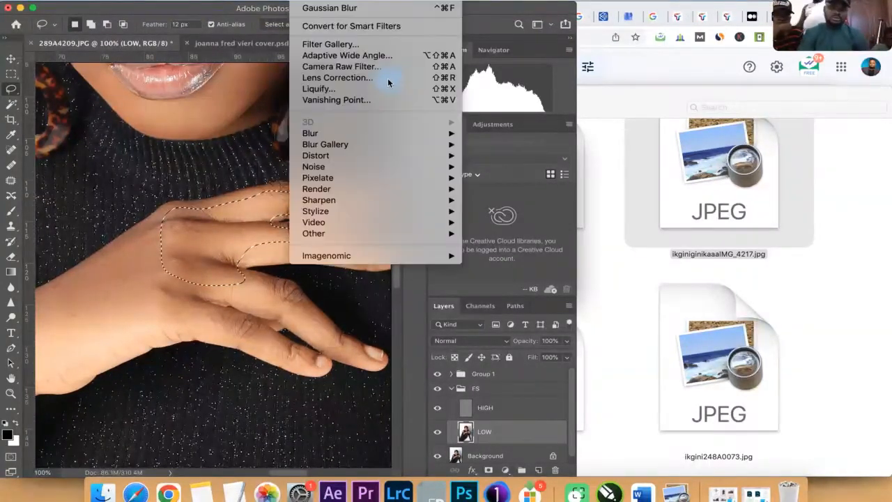
mouse_move(452, 141)
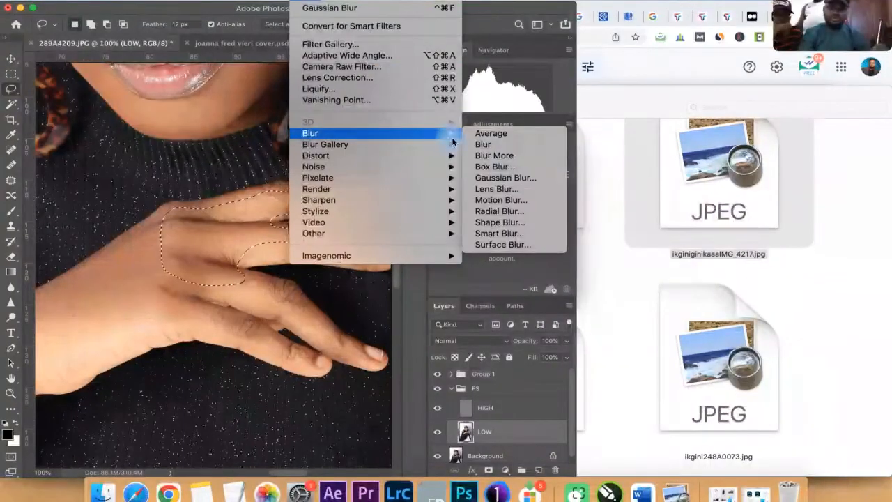
click(528, 179)
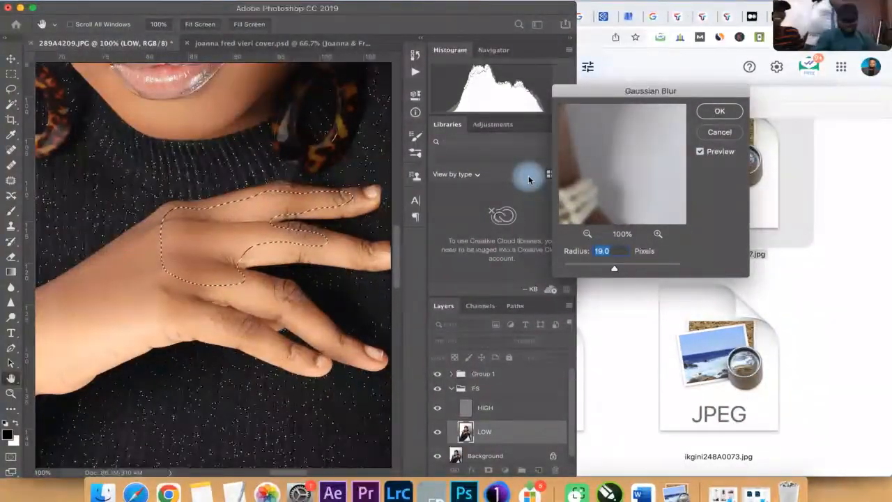
key(Return)
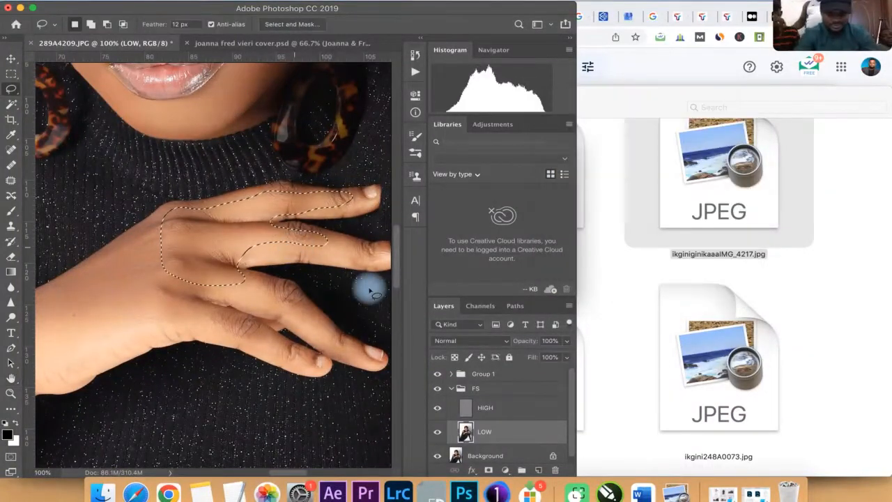
key(ctrl+d)
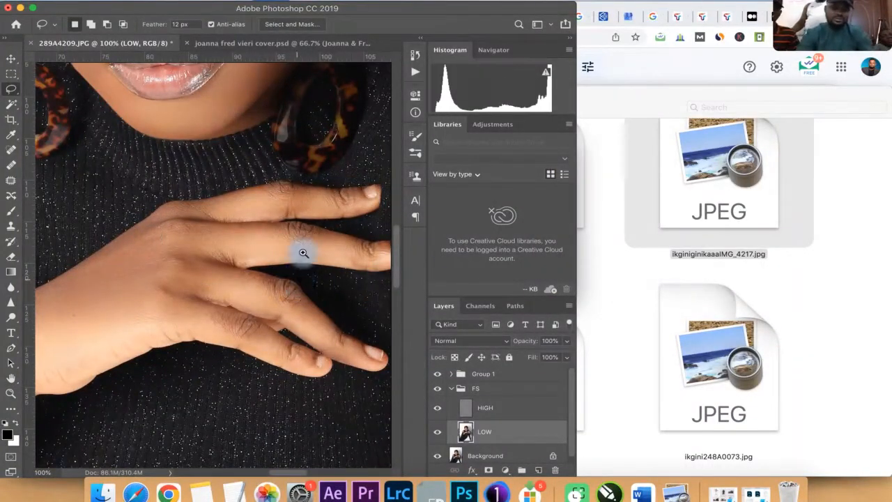
- Collapse the FS group and, on Group 1's BURN layer, darken the outer edge of the shoulder on the portrait's left side with a 175 px black brush
key(z)
drag(300, 255, 178, 259)
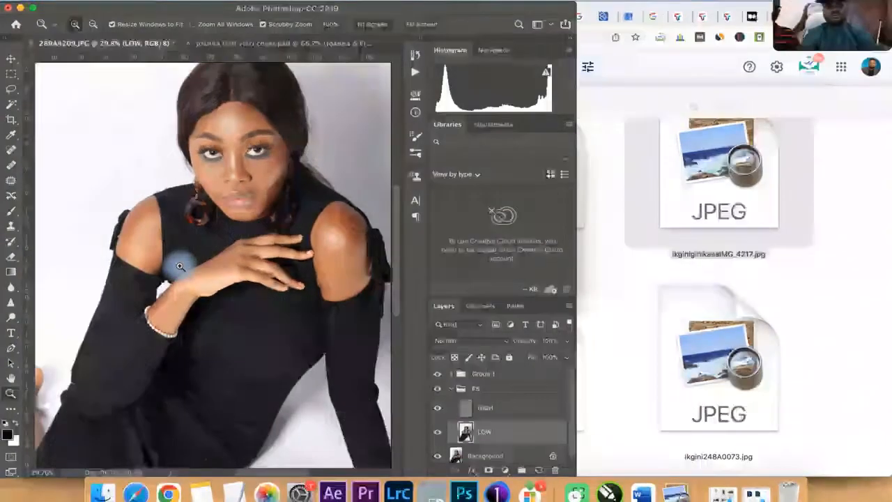
click(165, 315)
click(165, 315)
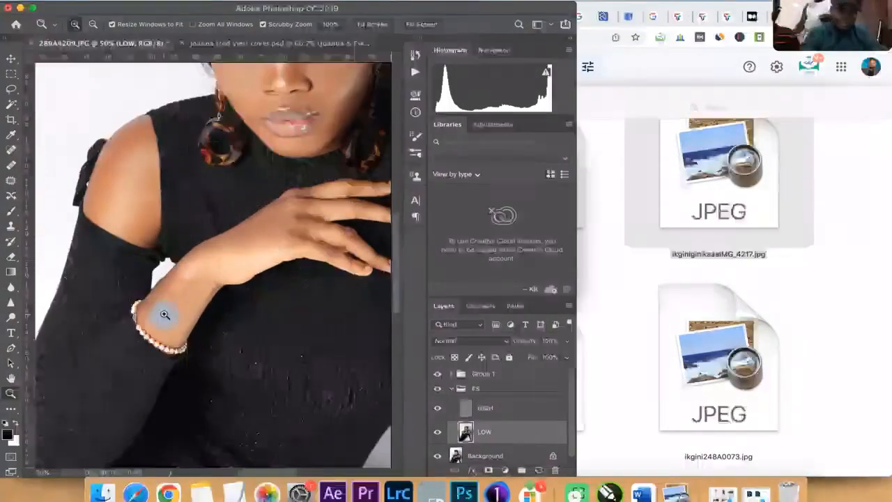
key(b)
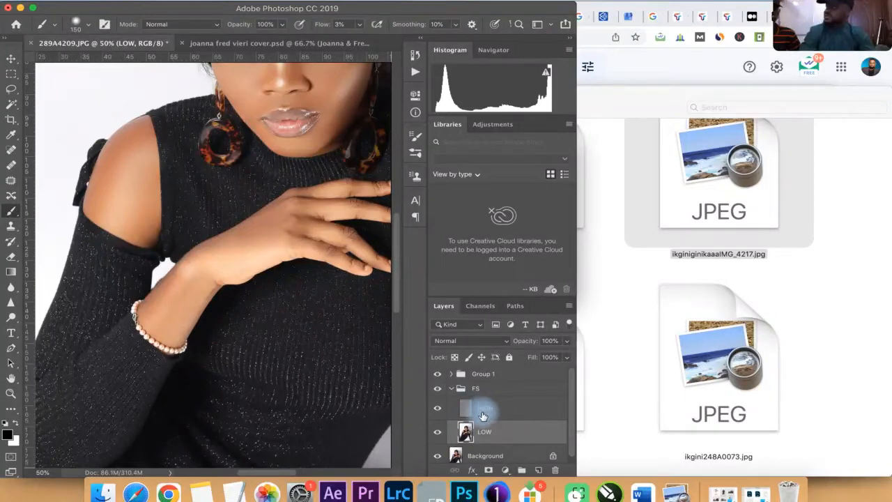
drag(483, 416, 451, 390)
click(454, 377)
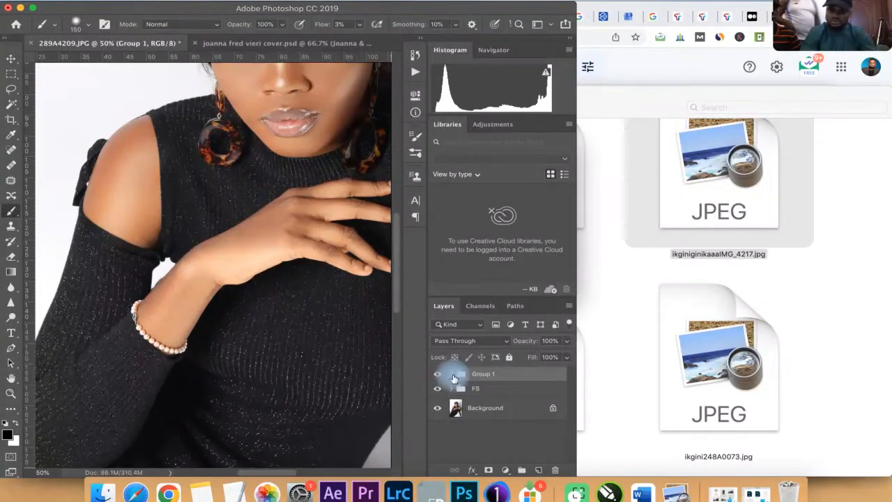
click(452, 375)
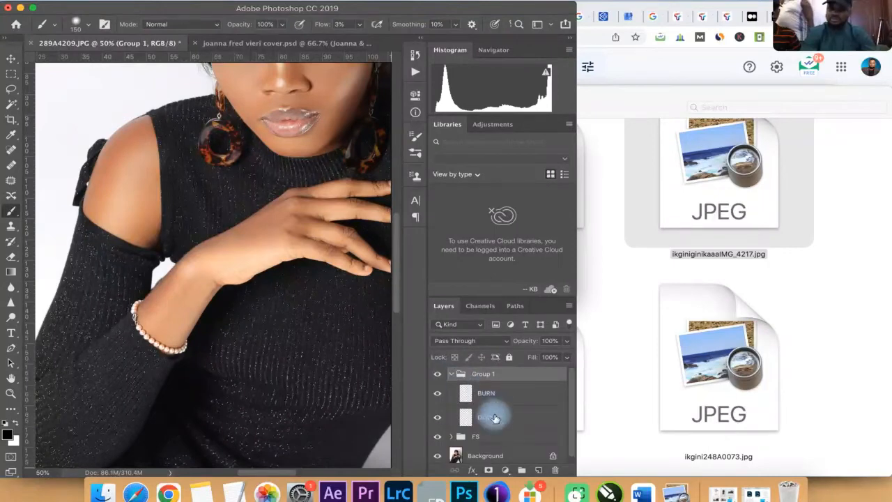
click(493, 394)
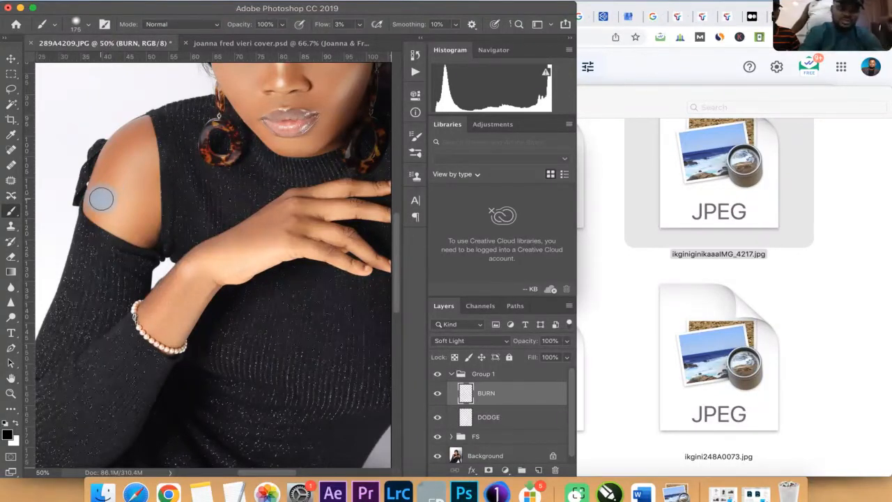
mouse_move(98, 198)
mouse_down()
mouse_move(118, 143)
mouse_move(150, 127)
mouse_move(129, 142)
mouse_move(93, 234)
mouse_up()
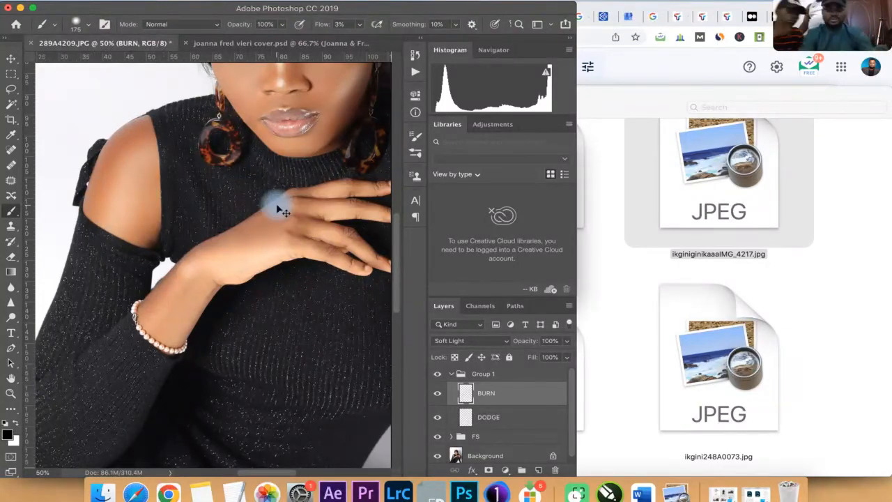
key(super+minus)
key(super+minus)
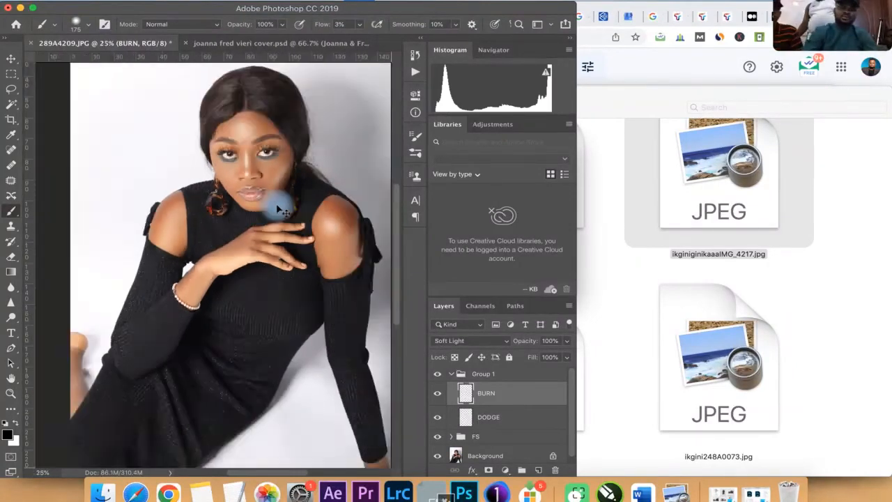
key(super+minus)
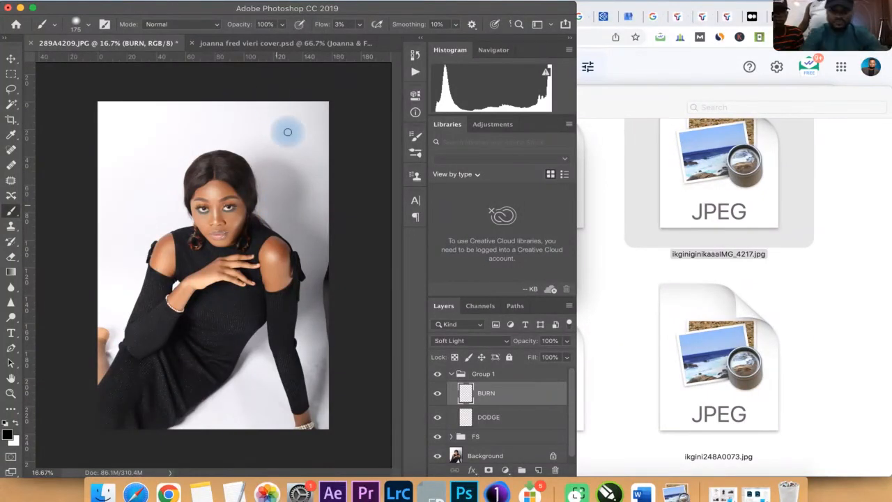
click(848, 469)
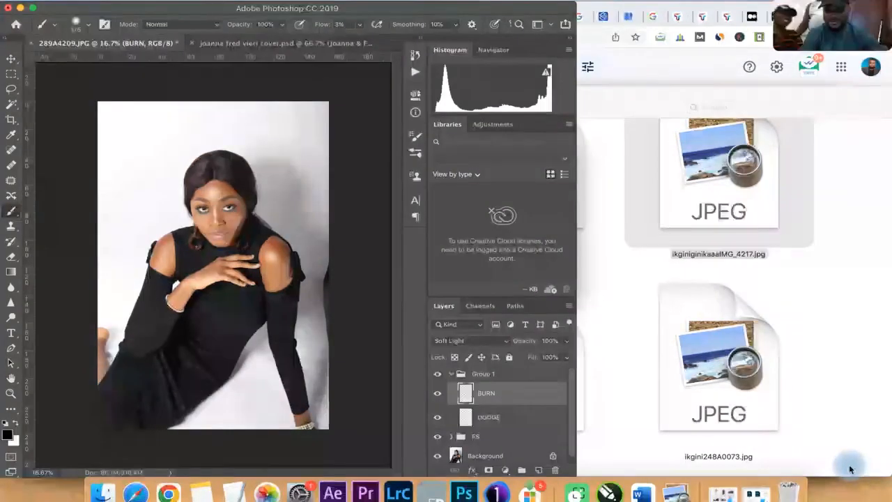